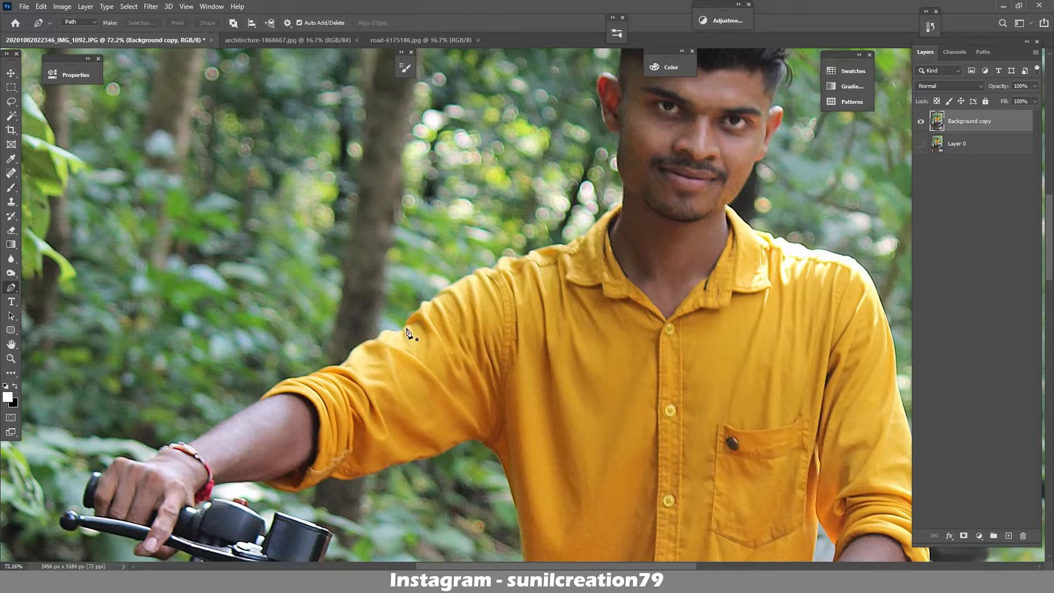
- Start a Pen tool path at the shirt collar and trace up the neck and jaw, around the ear and over the hair
{"action": "left_click", "coordinate": [586, 235]}
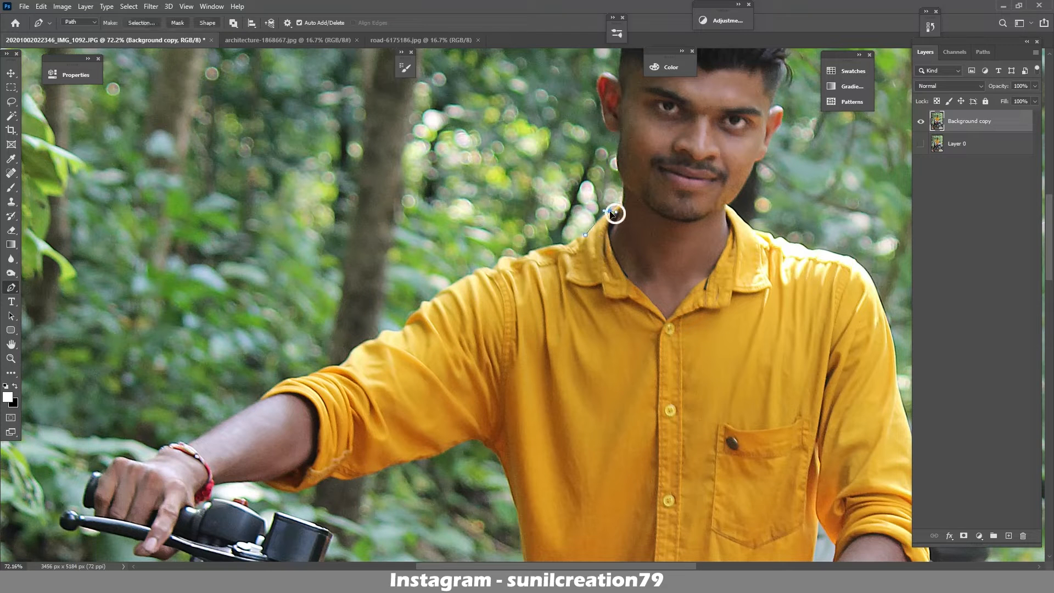
{"action": "left_click", "coordinate": [611, 211], "text": "alt"}
{"action": "left_click_drag", "start_coordinate": [647, 201], "coordinate": [662, 254]}
{"action": "scroll", "coordinate": [662, 249], "scroll_direction": "up", "scroll_amount": 5}
{"action": "left_click", "coordinate": [646, 235], "text": "alt"}
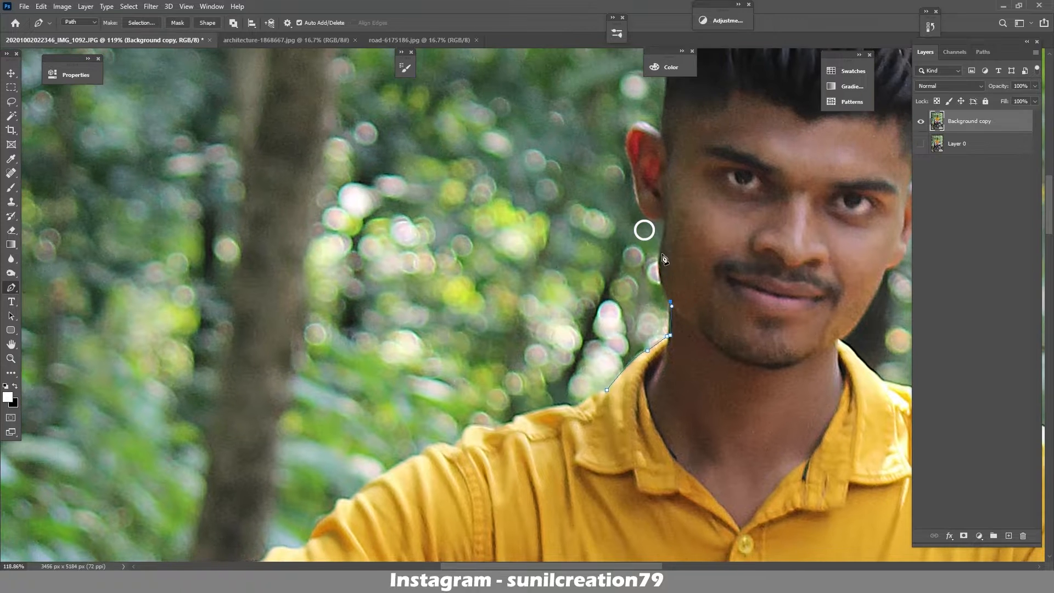
{"action": "left_click", "coordinate": [664, 217]}
{"action": "left_click_drag", "start_coordinate": [639, 208], "coordinate": [650, 259]}
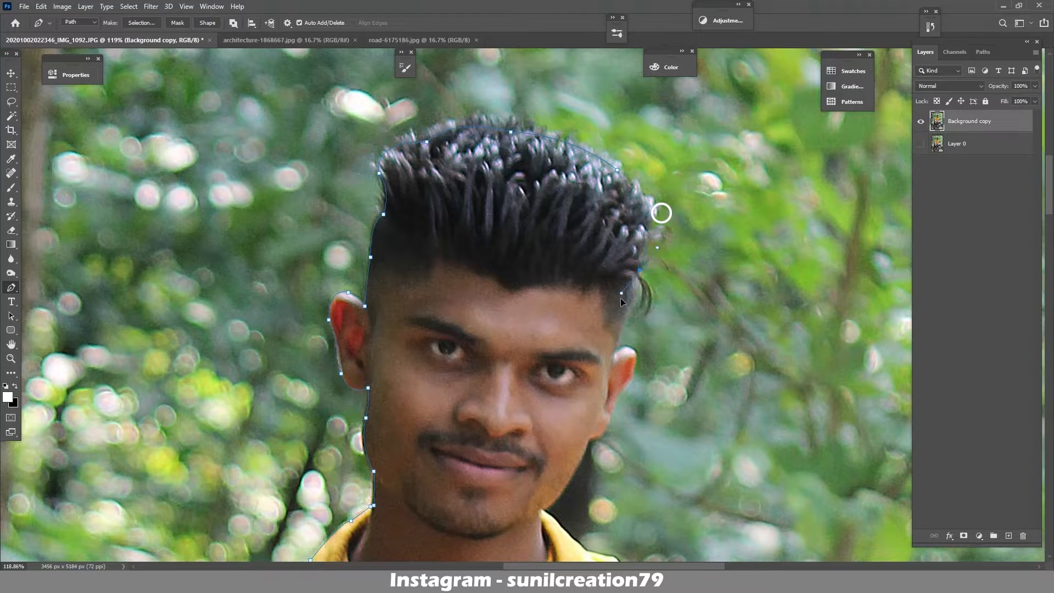
- Continue the path from the hairline down the temple and around the man's other ear
{"action": "left_click", "coordinate": [626, 320], "text": "alt"}
{"action": "left_click", "coordinate": [612, 352]}
{"action": "left_click_drag", "start_coordinate": [620, 352], "coordinate": [500, 295]}
{"action": "left_click_drag", "start_coordinate": [515, 298], "coordinate": [520, 307]}
{"action": "left_click_drag", "start_coordinate": [512, 318], "coordinate": [491, 340]}
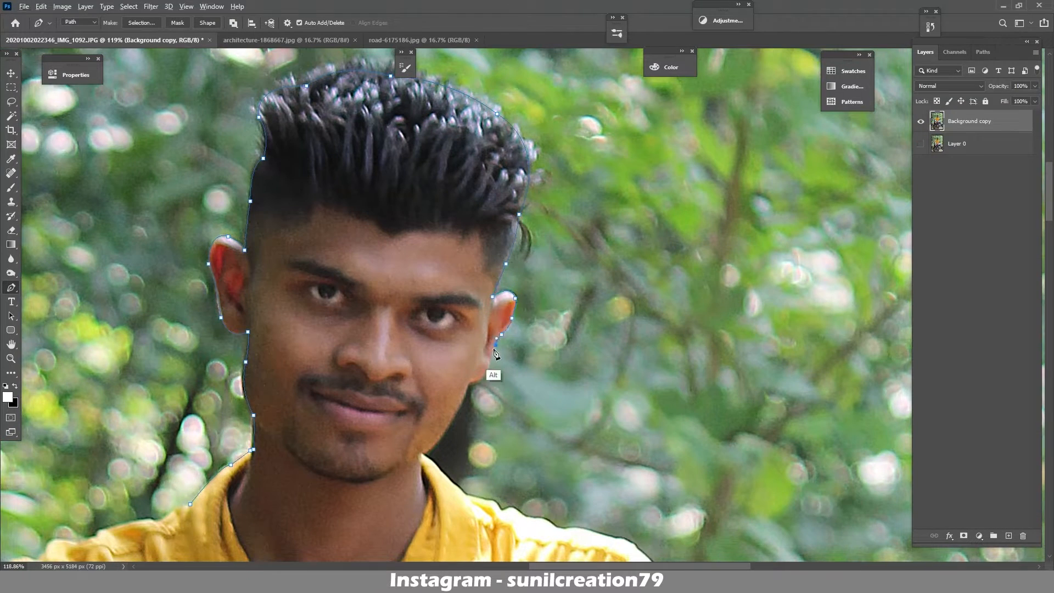
{"action": "left_click", "coordinate": [491, 356]}
- Trace the path from the earlobe down the cheek and jaw to where the neck meets the shirt collar
{"action": "mouse_move", "coordinate": [420, 386]}
{"action": "left_mouse_down"}
{"action": "mouse_move", "coordinate": [488, 359]}
{"action": "mouse_move", "coordinate": [532, 356]}
{"action": "left_mouse_up"}
{"action": "left_click", "coordinate": [533, 362]}
{"action": "left_click_drag", "start_coordinate": [579, 400], "coordinate": [612, 341]}
{"action": "left_click", "coordinate": [539, 353]}
{"action": "left_click_drag", "start_coordinate": [524, 366], "coordinate": [516, 368]}
{"action": "left_click", "coordinate": [523, 367], "text": "alt"}
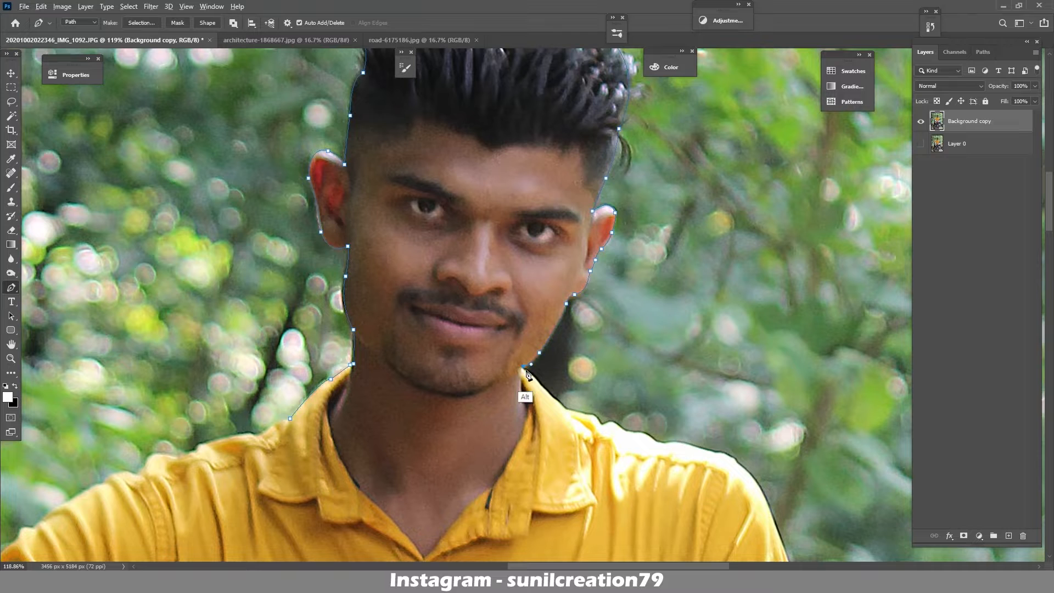
- Place corner points around the tip of the shirt collar so the path turns from the neck onto the shirt
{"action": "left_click", "coordinate": [525, 377]}
{"action": "left_click", "coordinate": [511, 356]}
{"action": "mouse_move", "coordinate": [566, 410]}
{"action": "left_mouse_down"}
{"action": "mouse_move", "coordinate": [486, 351]}
{"action": "mouse_move", "coordinate": [547, 375]}
{"action": "left_mouse_up"}
{"action": "left_click", "coordinate": [521, 366], "text": "alt"}
{"action": "left_click", "coordinate": [529, 362]}
{"action": "left_click", "coordinate": [542, 370], "text": "alt"}
- Trace the path along the outer collar edge and over the yellow shirt's shoulder onto the upper sleeve
{"action": "left_click_drag", "start_coordinate": [564, 375], "coordinate": [578, 375]}
{"action": "left_click", "coordinate": [630, 392]}
{"action": "left_click_drag", "start_coordinate": [658, 405], "coordinate": [667, 415]}
{"action": "left_click", "coordinate": [658, 405], "text": "alt"}
{"action": "left_click_drag", "start_coordinate": [681, 437], "coordinate": [670, 327]}
{"action": "left_click_drag", "start_coordinate": [677, 335], "coordinate": [680, 356]}
{"action": "left_click_drag", "start_coordinate": [708, 459], "coordinate": [705, 310]}
- Continue the path down the outer edge of the sleeve to the rolled-up cuff beside the mirror
{"action": "left_click_drag", "start_coordinate": [707, 311], "coordinate": [709, 329]}
{"action": "left_click_drag", "start_coordinate": [714, 369], "coordinate": [724, 404]}
{"action": "left_click_drag", "start_coordinate": [732, 430], "coordinate": [752, 358]}
{"action": "mouse_move", "coordinate": [759, 398]}
{"action": "left_mouse_down"}
{"action": "mouse_move", "coordinate": [762, 413]}
{"action": "mouse_move", "coordinate": [757, 335]}
{"action": "left_mouse_up"}
{"action": "left_click_drag", "start_coordinate": [761, 352], "coordinate": [774, 383]}
{"action": "left_click", "coordinate": [759, 337]}
{"action": "left_click", "coordinate": [757, 363]}
{"action": "left_click", "coordinate": [758, 391]}
{"action": "left_click", "coordinate": [757, 428]}
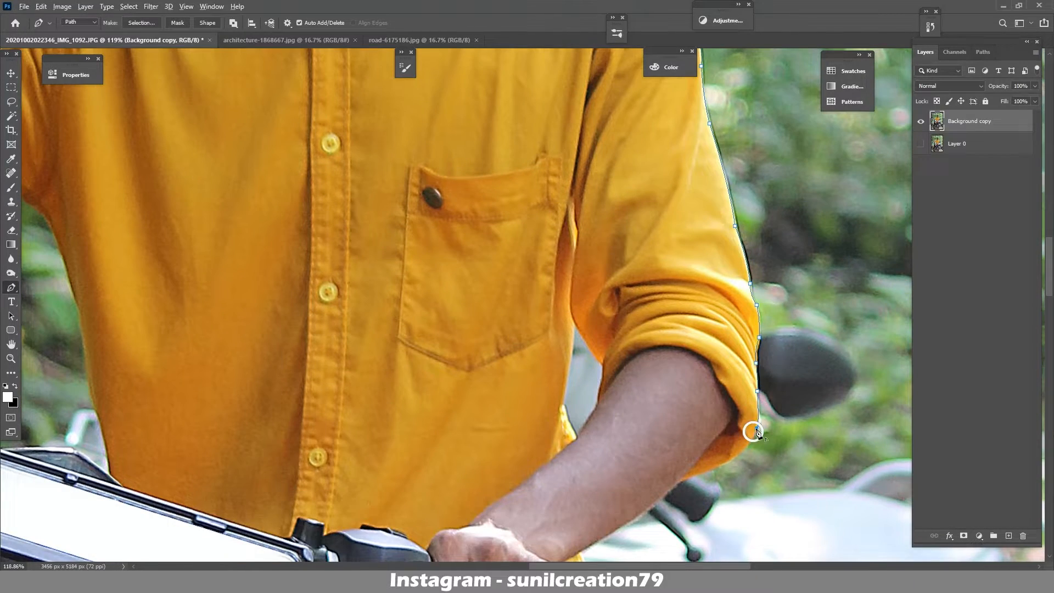
- Trace the path under the rolled cuff and along the underside of the forearm toward the wrist
{"action": "left_click", "coordinate": [670, 486]}
{"action": "left_click_drag", "start_coordinate": [670, 487], "coordinate": [686, 292]}
{"action": "left_click_drag", "start_coordinate": [572, 375], "coordinate": [594, 300]}
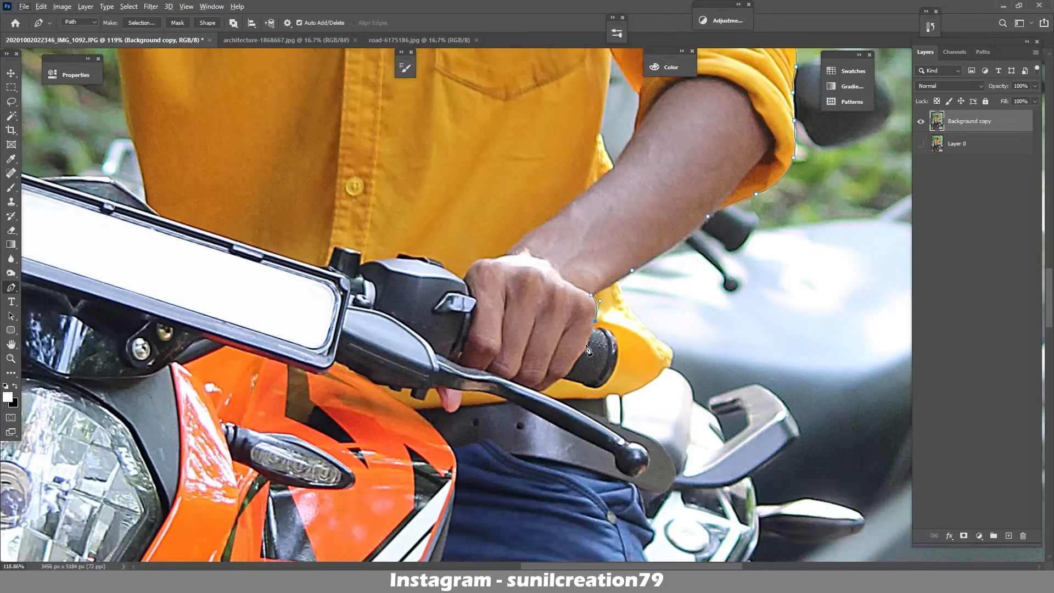
- Trace the path from the wrist along the shirt hem and around the motorcycle's rear grab rail
{"action": "left_click", "coordinate": [616, 281]}
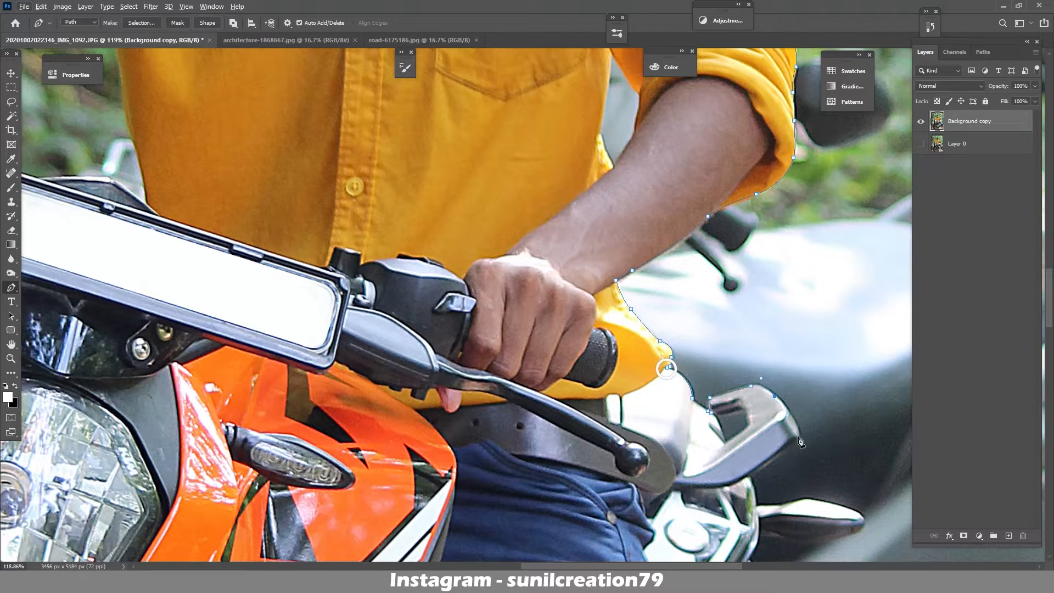
{"action": "left_click", "coordinate": [776, 456]}
{"action": "left_click", "coordinate": [752, 476]}
{"action": "left_click_drag", "start_coordinate": [752, 477], "coordinate": [729, 289]}
{"action": "left_click", "coordinate": [725, 292]}
- Outline the motorcycle's rear turn indicator and return the path to the tail section beneath it
{"action": "left_click_drag", "start_coordinate": [732, 319], "coordinate": [848, 346]}
{"action": "left_click", "coordinate": [790, 314], "text": "alt"}
{"action": "left_click", "coordinate": [840, 332], "text": "alt"}
{"action": "left_click", "coordinate": [754, 346], "text": "alt"}
{"action": "left_click", "coordinate": [736, 345]}
{"action": "left_click_drag", "start_coordinate": [724, 372], "coordinate": [716, 381]}
{"action": "left_click", "coordinate": [723, 372], "text": "alt"}
{"action": "left_click", "coordinate": [728, 377]}
- Trace the path down the rear mudguard and around the dark plate bracket attached to it
{"action": "left_click_drag", "start_coordinate": [730, 400], "coordinate": [613, 232]}
{"action": "left_click", "coordinate": [732, 317]}
{"action": "left_click", "coordinate": [741, 330]}
{"action": "left_click_drag", "start_coordinate": [756, 440], "coordinate": [747, 358]}
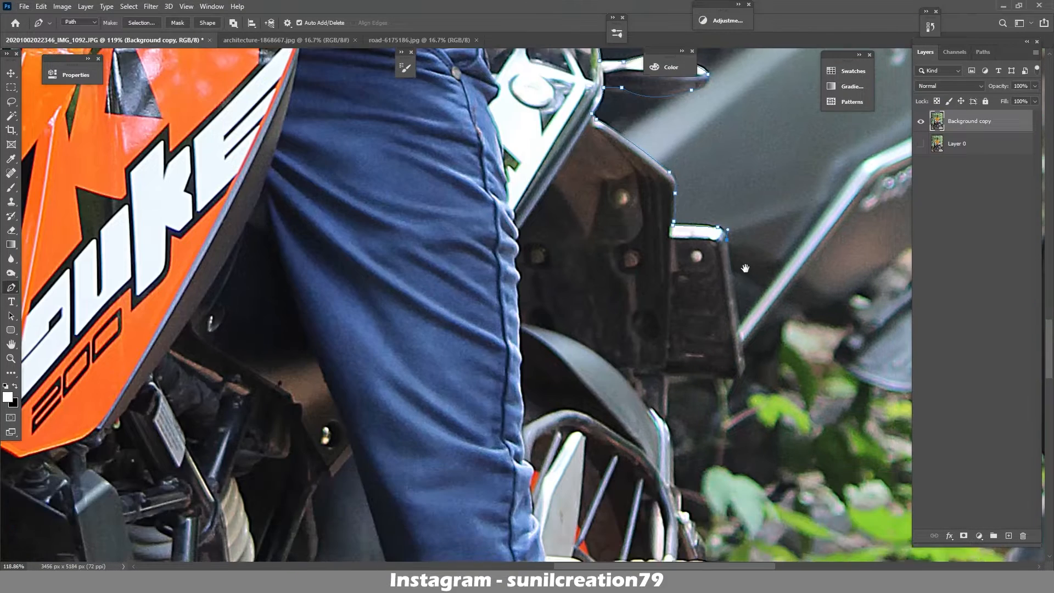
{"action": "left_click", "coordinate": [750, 369]}
{"action": "left_click", "coordinate": [745, 386]}
{"action": "left_click", "coordinate": [670, 382]}
- Trace the path down the rear wheel guard's metal bar and around the end of the passenger footrest
{"action": "left_click_drag", "start_coordinate": [663, 459], "coordinate": [663, 293]}
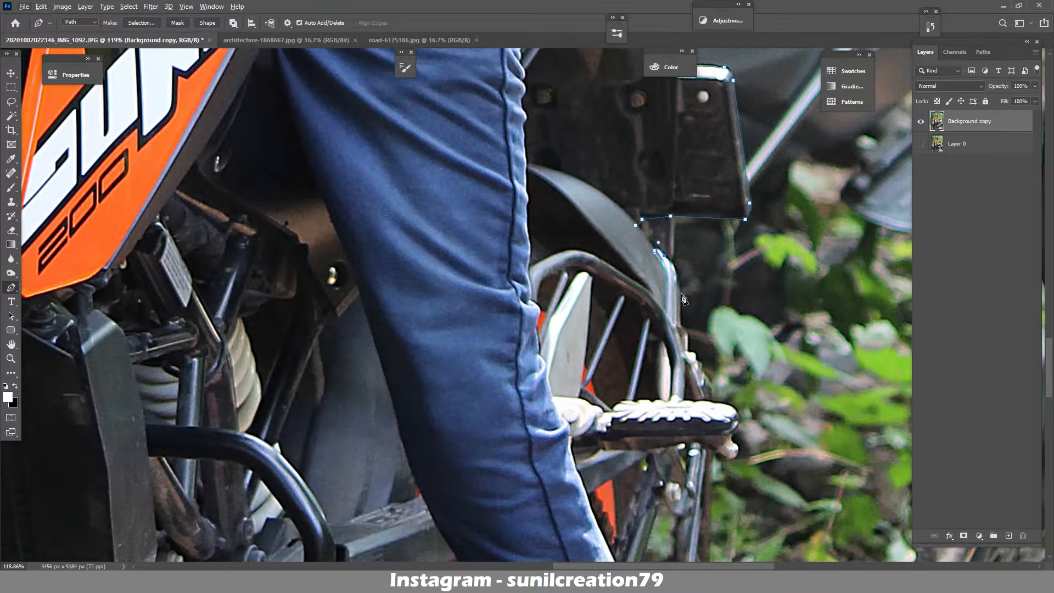
{"action": "left_click", "coordinate": [687, 356]}
{"action": "left_click_drag", "start_coordinate": [710, 407], "coordinate": [697, 371]}
{"action": "left_click", "coordinate": [701, 306]}
{"action": "left_click", "coordinate": [711, 310]}
{"action": "left_click", "coordinate": [722, 351]}
{"action": "left_click", "coordinate": [703, 363]}
- Outline the metal bar hanging below the passenger footrest, including its lower end and inner edge
{"action": "left_click_drag", "start_coordinate": [705, 455], "coordinate": [697, 341]}
{"action": "left_click", "coordinate": [687, 393]}
{"action": "left_click_drag", "start_coordinate": [688, 391], "coordinate": [690, 372]}
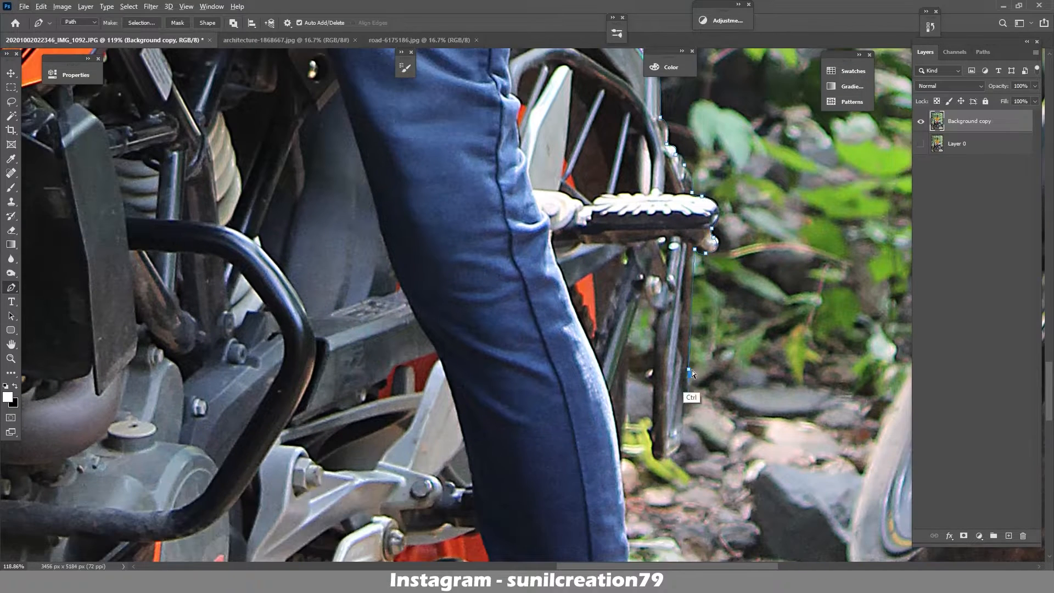
{"action": "left_click", "coordinate": [650, 307]}
{"action": "left_click", "coordinate": [636, 310]}
{"action": "left_click_drag", "start_coordinate": [665, 431], "coordinate": [648, 304]}
- Continue the path down the back edge of the blue trouser leg to its hem
{"action": "left_click", "coordinate": [608, 212]}
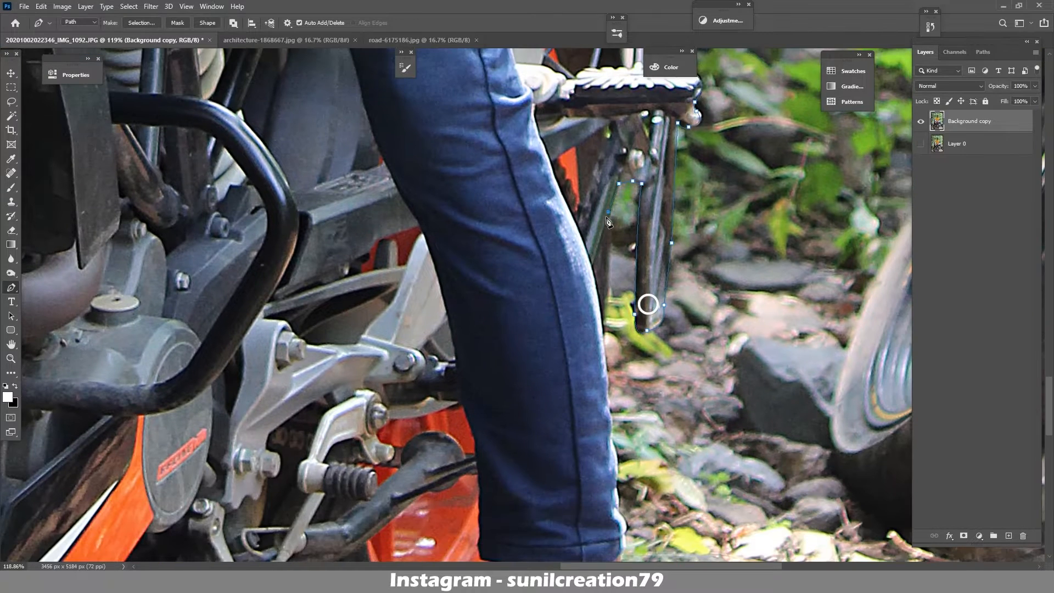
{"action": "left_click_drag", "start_coordinate": [610, 381], "coordinate": [563, 224]}
{"action": "left_click", "coordinate": [563, 224]}
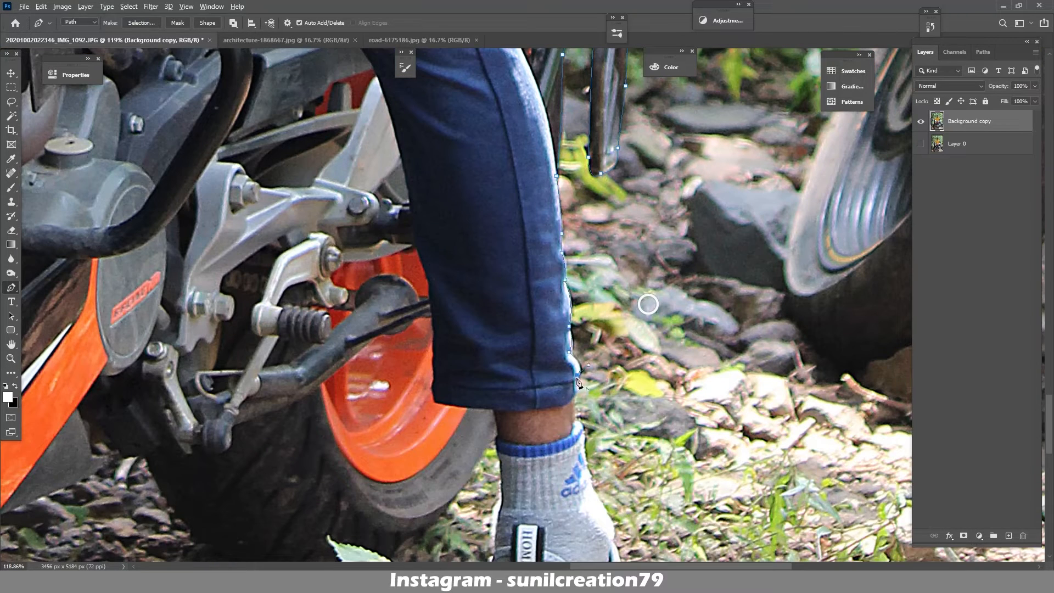
{"action": "left_click_drag", "start_coordinate": [604, 448], "coordinate": [563, 364]}
- Trace the path from the bare ankle down the back of the sock and around the shoe's heel
{"action": "left_click", "coordinate": [540, 362]}
{"action": "left_click", "coordinate": [545, 385]}
{"action": "left_click", "coordinate": [548, 400]}
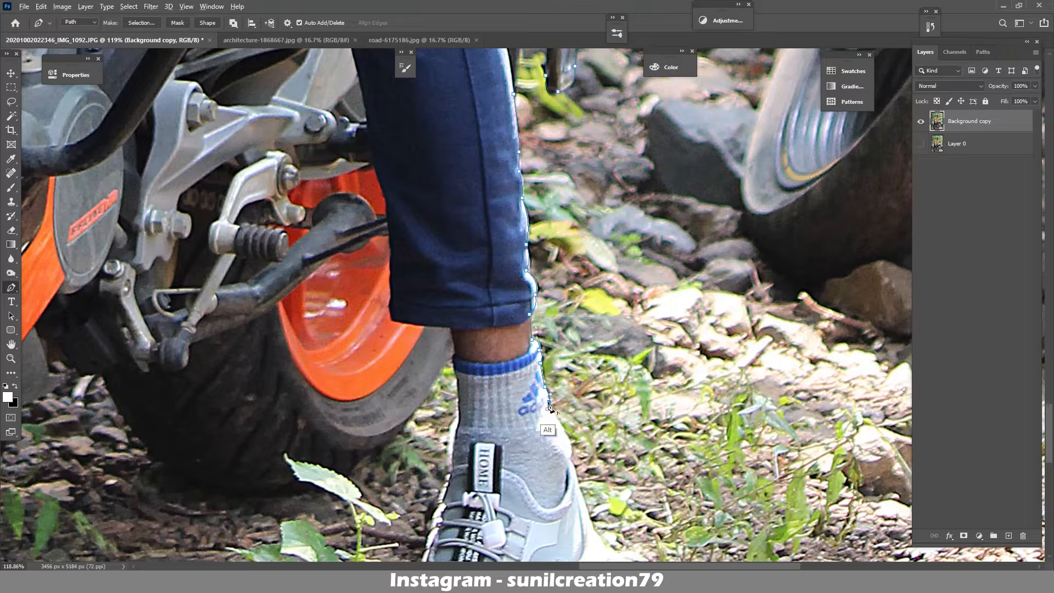
{"action": "left_click", "coordinate": [566, 432]}
{"action": "left_click_drag", "start_coordinate": [569, 456], "coordinate": [561, 466]}
{"action": "left_click", "coordinate": [568, 457], "text": "alt"}
{"action": "left_click_drag", "start_coordinate": [655, 445], "coordinate": [616, 273]}
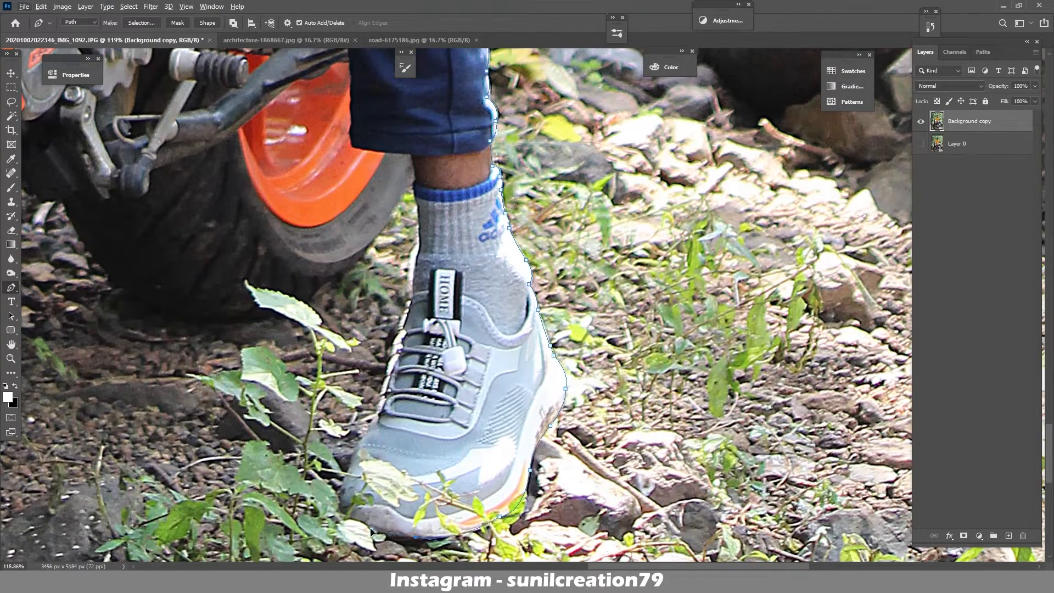
- Trace the path under the shoe's sole, around the toe and up to the start of the laces
{"action": "left_click_drag", "start_coordinate": [371, 530], "coordinate": [356, 536]}
{"action": "left_click_drag", "start_coordinate": [356, 536], "coordinate": [504, 424]}
{"action": "mouse_move", "coordinate": [489, 390]}
{"action": "left_mouse_down"}
{"action": "mouse_move", "coordinate": [480, 367]}
{"action": "mouse_move", "coordinate": [477, 405]}
{"action": "left_mouse_up"}
{"action": "left_click", "coordinate": [488, 405]}
{"action": "left_click", "coordinate": [502, 374]}
{"action": "left_click", "coordinate": [514, 355]}
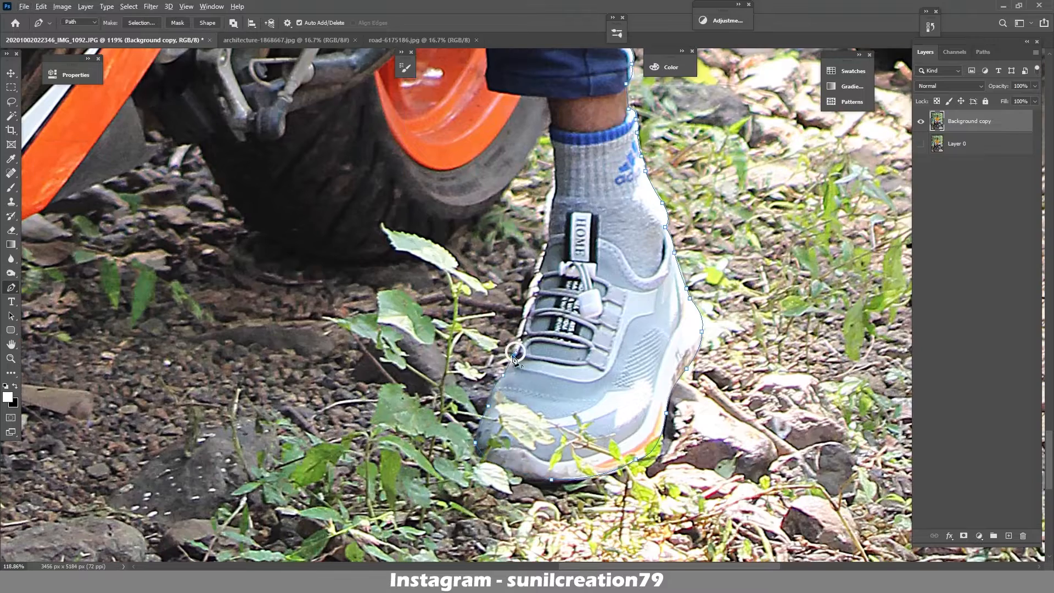
- Continue the path up the laced front of the shoe to the sock
{"action": "left_click_drag", "start_coordinate": [518, 345], "coordinate": [554, 411]}
{"action": "left_click", "coordinate": [553, 407]}
{"action": "left_click_drag", "start_coordinate": [566, 359], "coordinate": [568, 423]}
{"action": "left_click_drag", "start_coordinate": [570, 405], "coordinate": [612, 473]}
{"action": "left_click", "coordinate": [583, 370]}
{"action": "left_click_drag", "start_coordinate": [615, 416], "coordinate": [620, 402]}
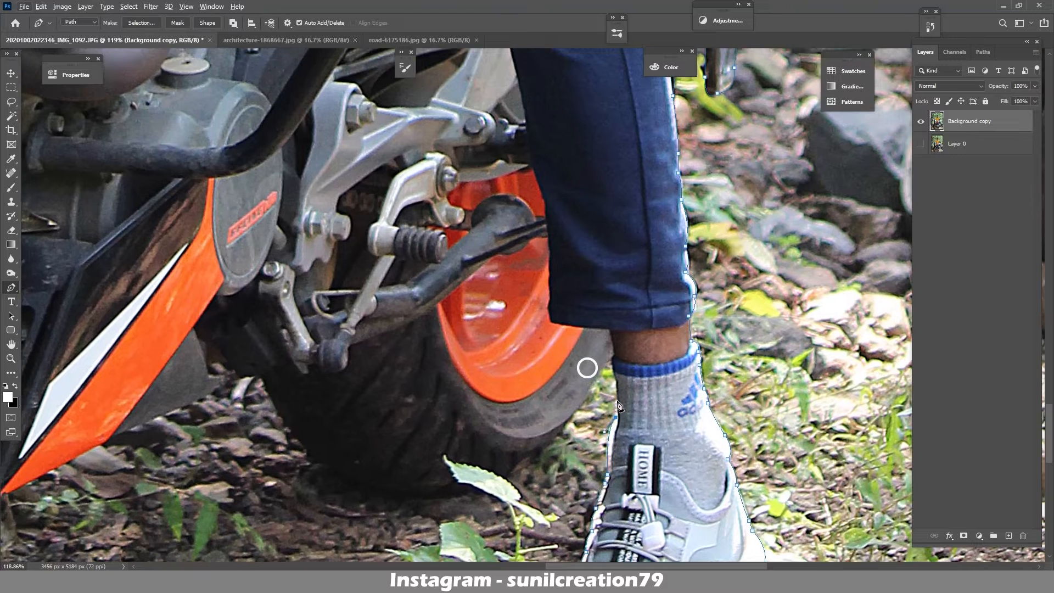
- Trace the path up the front of the sock and ankle, and around the bottom of the rear tyre
{"action": "left_click", "coordinate": [619, 397]}
{"action": "left_click", "coordinate": [613, 368]}
{"action": "left_click", "coordinate": [611, 343]}
{"action": "left_click_drag", "start_coordinate": [617, 350], "coordinate": [666, 347]}
{"action": "left_click_drag", "start_coordinate": [625, 407], "coordinate": [606, 423]}
{"action": "left_click_drag", "start_coordinate": [565, 464], "coordinate": [626, 376]}
{"action": "left_click_drag", "start_coordinate": [547, 407], "coordinate": [497, 405]}
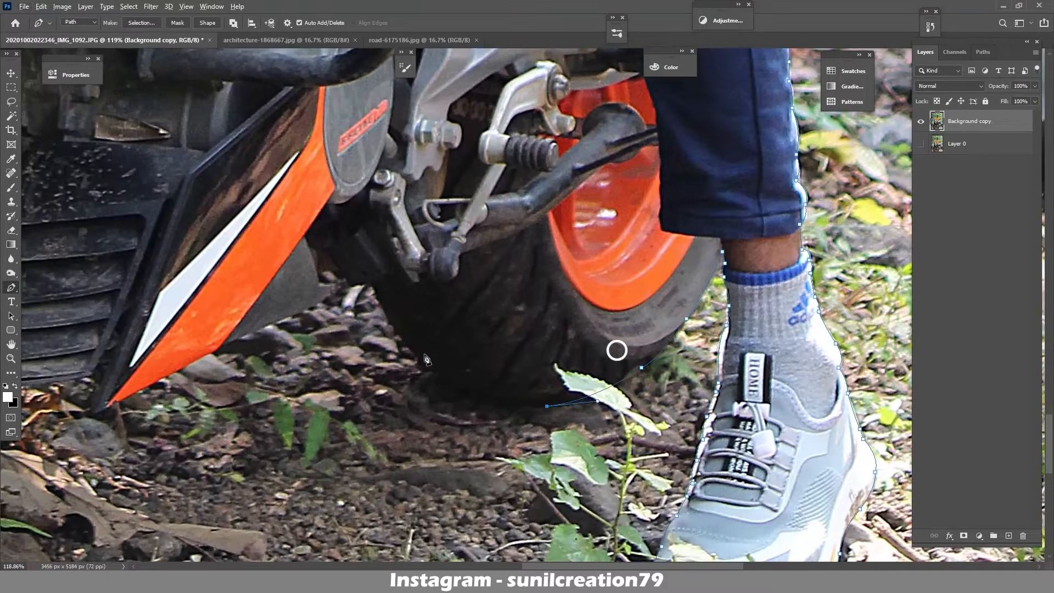
- Trace the path up the front of the rear tyre and along the lower edge of the orange belly fairing
{"action": "mouse_move", "coordinate": [396, 328]}
{"action": "left_mouse_down"}
{"action": "mouse_move", "coordinate": [336, 242]}
{"action": "mouse_move", "coordinate": [529, 351]}
{"action": "left_mouse_up"}
{"action": "left_click", "coordinate": [501, 310]}
{"action": "left_click", "coordinate": [482, 309]}
{"action": "left_click", "coordinate": [475, 305]}
{"action": "left_click", "coordinate": [465, 307]}
{"action": "left_click", "coordinate": [442, 330]}
{"action": "left_click", "coordinate": [344, 375]}
{"action": "left_click_drag", "start_coordinate": [227, 440], "coordinate": [496, 351]}
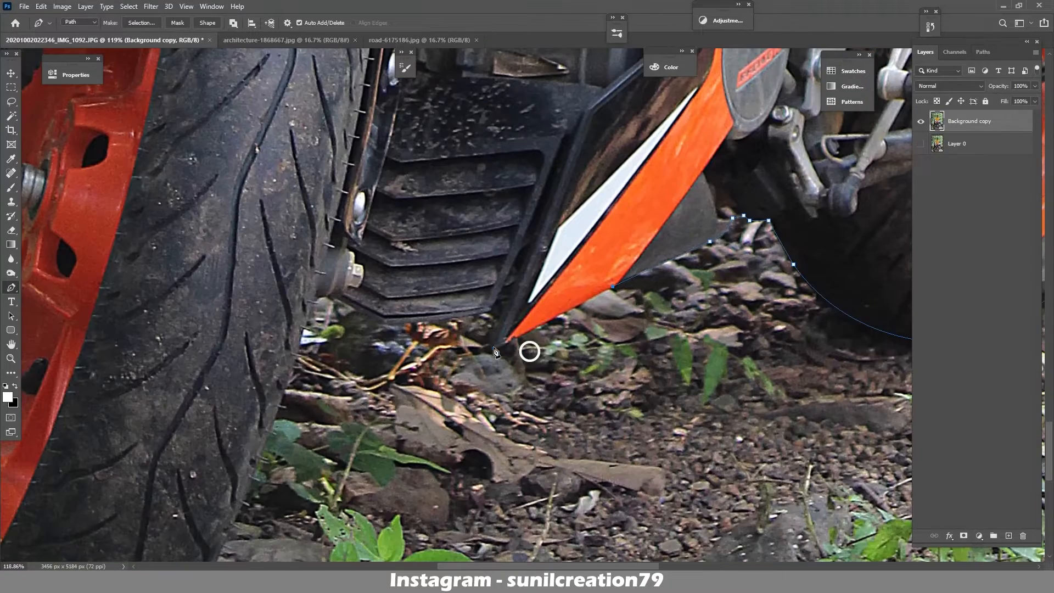
- Continue the path past the black louvred panel to the front tyre and around the tyre's bottom
{"action": "left_click", "coordinate": [323, 297]}
{"action": "left_click_drag", "start_coordinate": [303, 366], "coordinate": [554, 152]}
{"action": "left_click_drag", "start_coordinate": [473, 340], "coordinate": [449, 389]}
{"action": "left_click_drag", "start_coordinate": [321, 509], "coordinate": [218, 552]}
{"action": "left_click", "coordinate": [321, 509], "text": "alt"}
- Trace the path with curved points up the outer side of the front tyre
{"action": "left_click_drag", "start_coordinate": [313, 541], "coordinate": [504, 468]}
{"action": "left_click_drag", "start_coordinate": [343, 277], "coordinate": [362, 80]}
{"action": "left_click", "coordinate": [344, 278], "text": "alt"}
{"action": "left_click_drag", "start_coordinate": [358, 197], "coordinate": [382, 361]}
{"action": "left_click_drag", "start_coordinate": [389, 237], "coordinate": [415, 145]}
{"action": "left_click", "coordinate": [389, 236], "text": "alt"}
{"action": "left_click_drag", "start_coordinate": [404, 181], "coordinate": [417, 346]}
- Outline the lower end of the front fork beside the front wheel
{"action": "left_click", "coordinate": [433, 255]}
{"action": "left_click", "coordinate": [401, 243]}
{"action": "left_click_drag", "start_coordinate": [402, 245], "coordinate": [463, 324]}
{"action": "left_click", "coordinate": [452, 247]}
{"action": "left_click_drag", "start_coordinate": [477, 281], "coordinate": [483, 270]}
{"action": "left_click", "coordinate": [487, 235]}
{"action": "mouse_move", "coordinate": [488, 234]}
{"action": "left_mouse_down"}
{"action": "mouse_move", "coordinate": [484, 320]}
{"action": "mouse_move", "coordinate": [500, 219]}
{"action": "left_mouse_up"}
{"action": "left_click", "coordinate": [508, 208]}
{"action": "left_click", "coordinate": [510, 163]}
- Continue the path up the outer edge of the black front fork guard
{"action": "left_click_drag", "start_coordinate": [510, 163], "coordinate": [543, 235]}
{"action": "left_click_drag", "start_coordinate": [557, 194], "coordinate": [559, 185]}
{"action": "left_click_drag", "start_coordinate": [558, 193], "coordinate": [570, 298]}
{"action": "left_click", "coordinate": [581, 281]}
{"action": "left_click", "coordinate": [572, 261]}
{"action": "left_click", "coordinate": [585, 203]}
{"action": "left_click", "coordinate": [591, 196]}
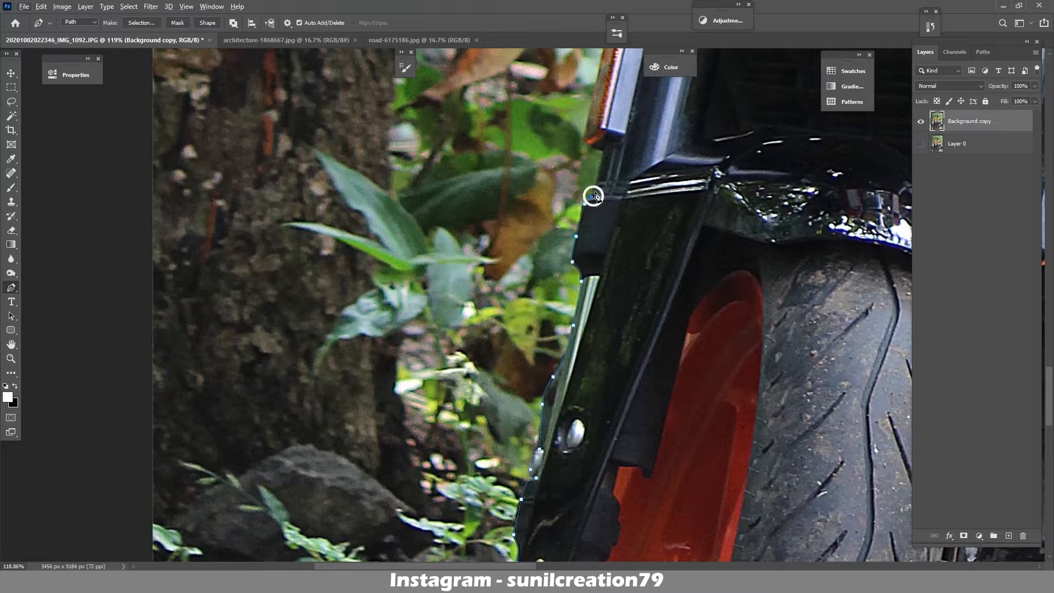
- Trace the path above the fork guard and around the outer edge of the orange side reflector
{"action": "left_click", "coordinate": [594, 191]}
{"action": "left_click", "coordinate": [597, 183]}
{"action": "left_click_drag", "start_coordinate": [601, 183], "coordinate": [645, 290]}
{"action": "left_click", "coordinate": [645, 257]}
{"action": "left_click_drag", "start_coordinate": [629, 241], "coordinate": [629, 223]}
{"action": "left_click", "coordinate": [655, 122]}
{"action": "left_click_drag", "start_coordinate": [658, 125], "coordinate": [645, 256]}
- Continue the path from above the reflector up the orange outer edge beside the front fork
{"action": "left_click", "coordinate": [640, 226]}
{"action": "left_click_drag", "start_coordinate": [646, 208], "coordinate": [649, 192]}
{"action": "left_click_drag", "start_coordinate": [660, 124], "coordinate": [636, 253]}
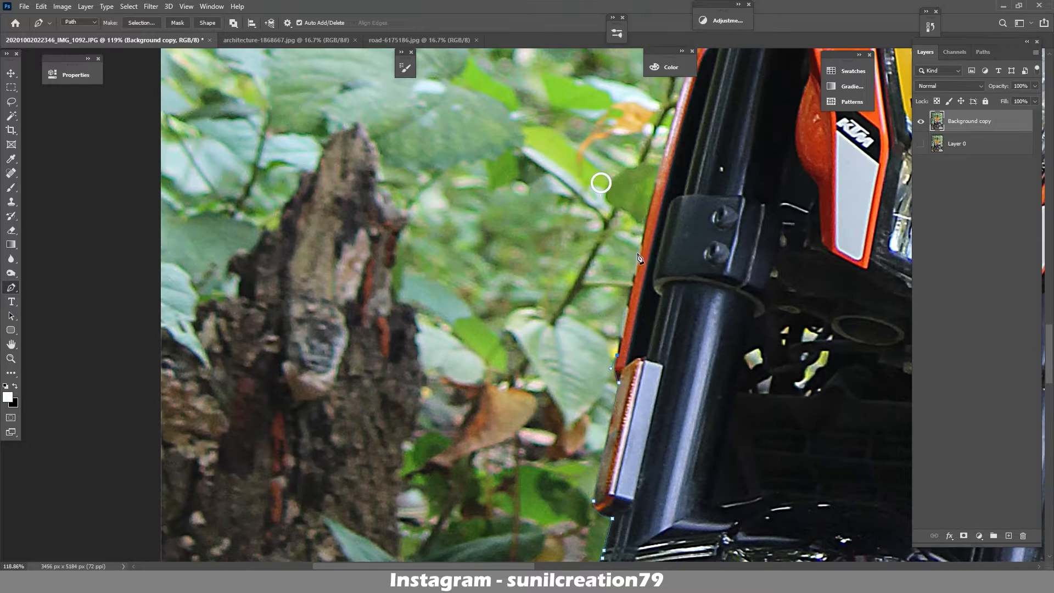
{"action": "left_click_drag", "start_coordinate": [661, 174], "coordinate": [612, 393]}
{"action": "left_click_drag", "start_coordinate": [657, 255], "coordinate": [673, 237]}
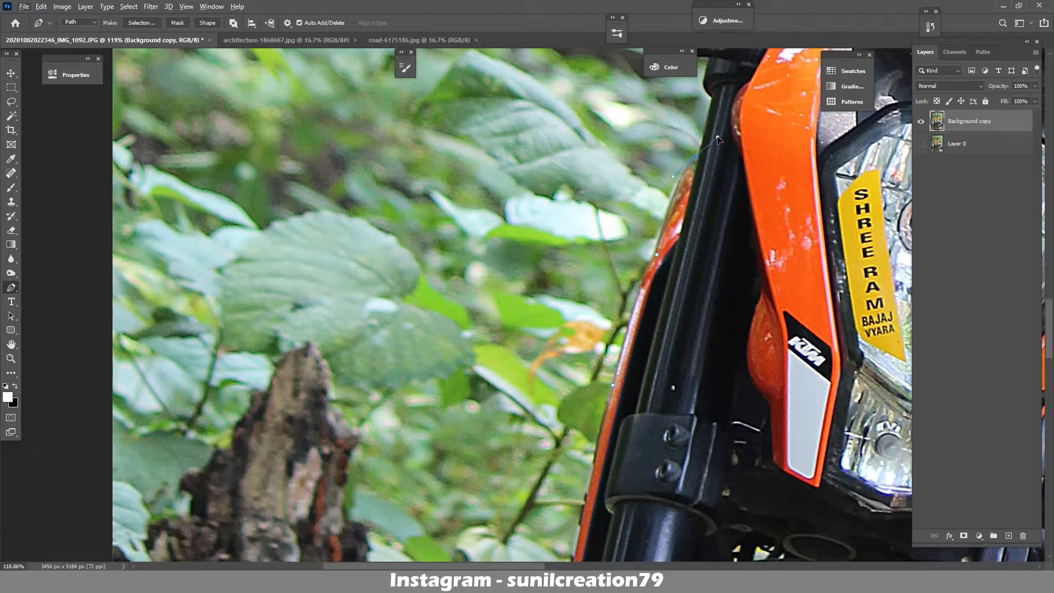
- Trace the path up the outer side of the black fork tube to the base of the turn indicator
{"action": "left_click", "coordinate": [695, 158], "text": "alt"}
{"action": "left_click", "coordinate": [700, 155]}
{"action": "left_click_drag", "start_coordinate": [713, 89], "coordinate": [699, 212]}
{"action": "left_click", "coordinate": [701, 245]}
{"action": "left_click", "coordinate": [699, 207]}
{"action": "left_click", "coordinate": [699, 203]}
- Trace the path around the tip and upper edge of the turn indicator to the brake cable behind it
{"action": "left_click_drag", "start_coordinate": [633, 185], "coordinate": [586, 154]}
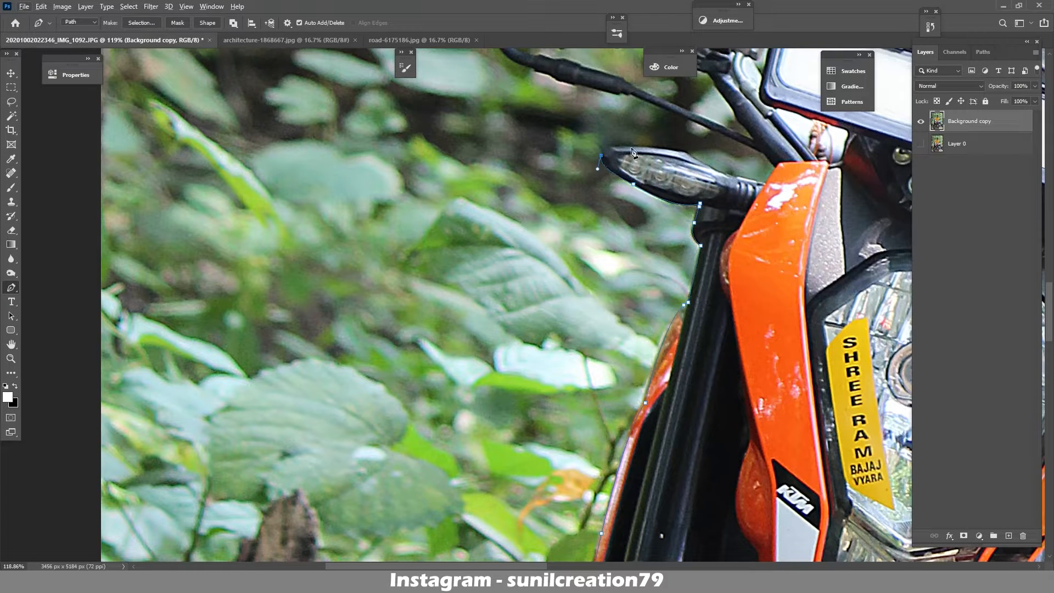
{"action": "left_click", "coordinate": [680, 152]}
{"action": "left_click", "coordinate": [699, 162]}
{"action": "left_click", "coordinate": [739, 176]}
{"action": "left_click", "coordinate": [764, 183]}
{"action": "left_click", "coordinate": [776, 167]}
{"action": "left_click", "coordinate": [764, 153]}
- Follow the underside of the brake cable with anchor points up to its bend below the lever
{"action": "left_click_drag", "start_coordinate": [637, 79], "coordinate": [717, 180]}
{"action": "left_click", "coordinate": [712, 194]}
{"action": "left_click", "coordinate": [701, 193]}
{"action": "left_click", "coordinate": [678, 189]}
{"action": "left_click", "coordinate": [659, 184]}
{"action": "left_click", "coordinate": [631, 176]}
{"action": "left_click", "coordinate": [615, 170]}
{"action": "left_click_drag", "start_coordinate": [615, 168], "coordinate": [667, 210]}
- Trace the path around the cable's bend, beneath the fingertips and along the brake lever to its ball end
{"action": "left_click", "coordinate": [628, 168]}
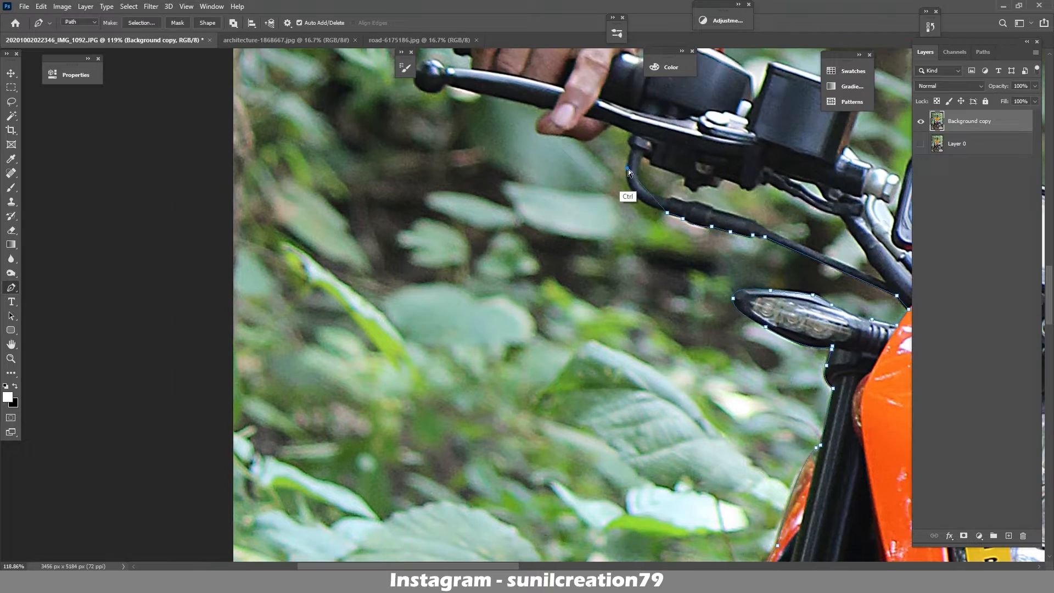
{"action": "left_click", "coordinate": [632, 148]}
{"action": "left_click", "coordinate": [632, 135]}
{"action": "left_click", "coordinate": [610, 124]}
{"action": "left_click_drag", "start_coordinate": [609, 124], "coordinate": [689, 143]}
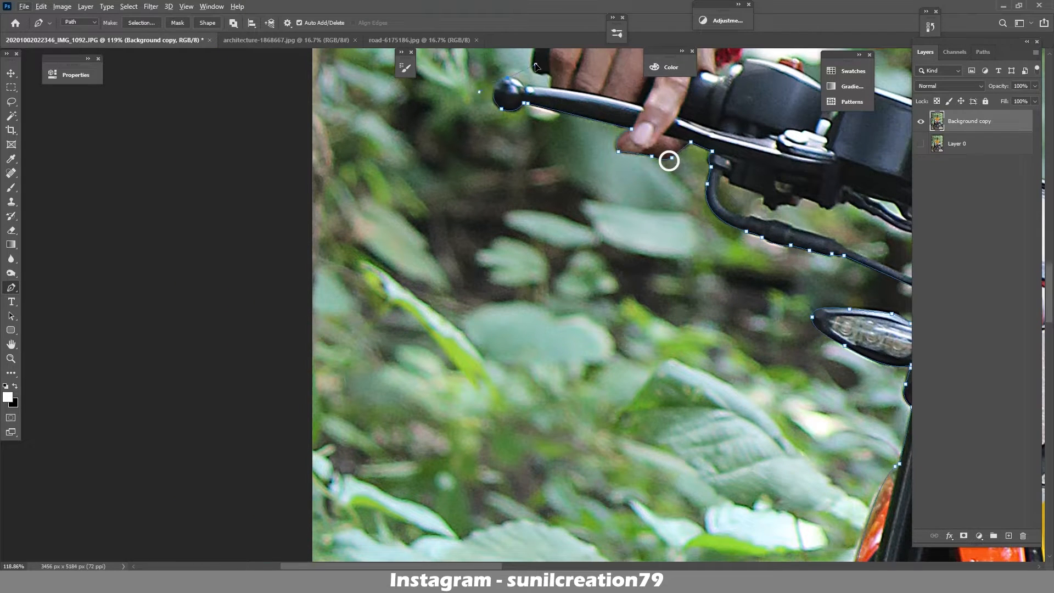
- Outline the black end of the handlebar grip beside the man's hand
{"action": "left_click_drag", "start_coordinate": [561, 82], "coordinate": [572, 178]}
{"action": "left_click", "coordinate": [561, 171]}
{"action": "left_click", "coordinate": [551, 170]}
{"action": "left_click_drag", "start_coordinate": [543, 147], "coordinate": [547, 126]}
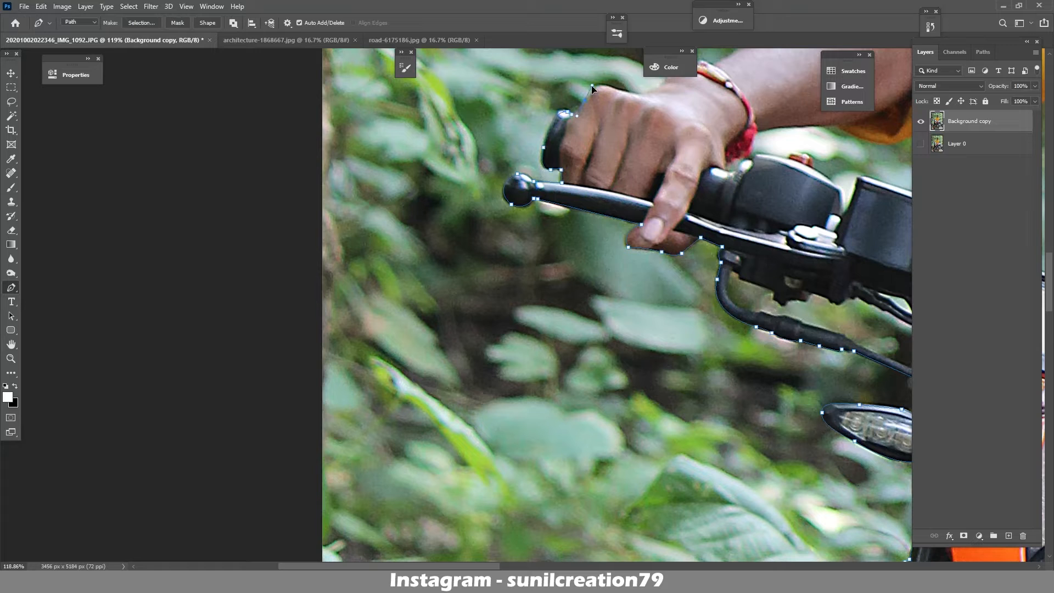
- Trace the path over the knuckles and the back of the hand to the wrist bracelet
{"action": "left_click", "coordinate": [609, 87]}
{"action": "left_click_drag", "start_coordinate": [650, 91], "coordinate": [668, 84]}
{"action": "left_click", "coordinate": [667, 81]}
{"action": "left_click_drag", "start_coordinate": [677, 93], "coordinate": [680, 196]}
{"action": "left_click", "coordinate": [675, 187], "text": "alt"}
- Trace the path up the top of the forearm and over the folds of the rolled yellow sleeve
{"action": "left_click", "coordinate": [795, 114]}
{"action": "left_click_drag", "start_coordinate": [802, 118], "coordinate": [577, 338]}
{"action": "left_click_drag", "start_coordinate": [650, 295], "coordinate": [663, 289]}
{"action": "left_click_drag", "start_coordinate": [702, 279], "coordinate": [727, 251]}
{"action": "left_click_drag", "start_coordinate": [724, 262], "coordinate": [642, 271]}
{"action": "left_click", "coordinate": [612, 275], "text": "alt"}
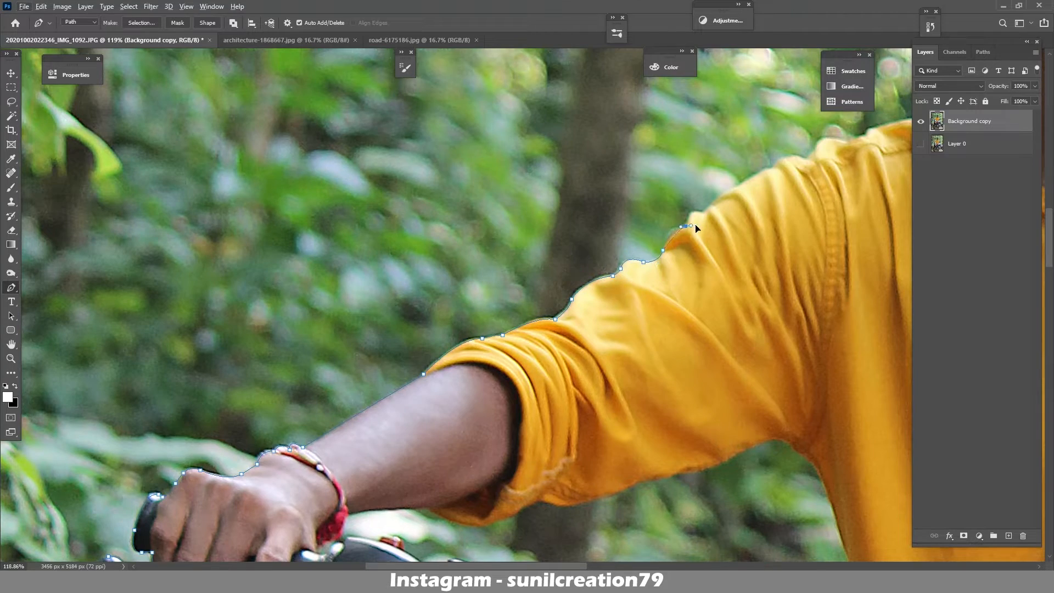
- Continue the path with curved points along the top of the upper sleeve to the shoulder seam
{"action": "left_click", "coordinate": [716, 200]}
{"action": "left_click_drag", "start_coordinate": [718, 202], "coordinate": [590, 299]}
{"action": "left_click_drag", "start_coordinate": [612, 283], "coordinate": [663, 263]}
{"action": "left_click_drag", "start_coordinate": [676, 256], "coordinate": [730, 242]}
{"action": "left_click", "coordinate": [688, 245]}
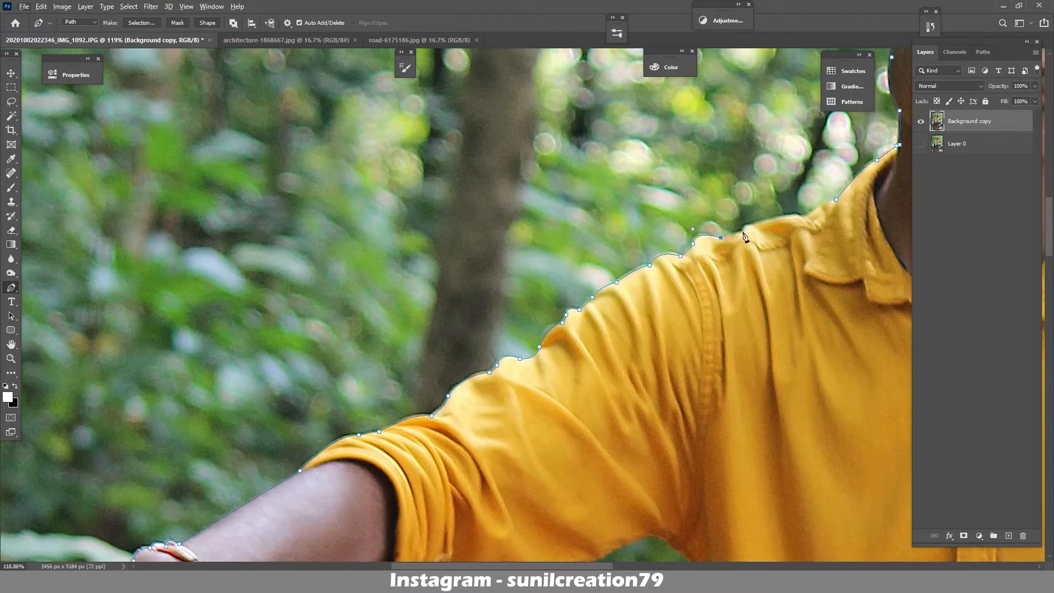
- Close the outline along the shoulder at the shirt collar and convert the path to a selection
{"action": "mouse_move", "coordinate": [631, 271]}
{"action": "left_mouse_down"}
{"action": "mouse_move", "coordinate": [650, 276]}
{"action": "mouse_move", "coordinate": [643, 266]}
{"action": "left_mouse_up"}
{"action": "left_click", "coordinate": [665, 254]}
{"action": "key", "text": "ctrl+Return"}
- Start a new path in the gap under the arm and trace it up the side of the yellow shirt
{"action": "scroll", "coordinate": [731, 267], "scroll_direction": "down", "scroll_amount": 8}
{"action": "scroll", "coordinate": [717, 395], "scroll_direction": "up", "scroll_amount": 6}
{"action": "left_click", "coordinate": [668, 352]}
{"action": "left_click", "coordinate": [657, 300], "text": "alt"}
{"action": "left_click", "coordinate": [648, 254]}
{"action": "left_click", "coordinate": [643, 228]}
{"action": "left_click", "coordinate": [636, 206]}
{"action": "left_click_drag", "start_coordinate": [638, 206], "coordinate": [686, 271]}
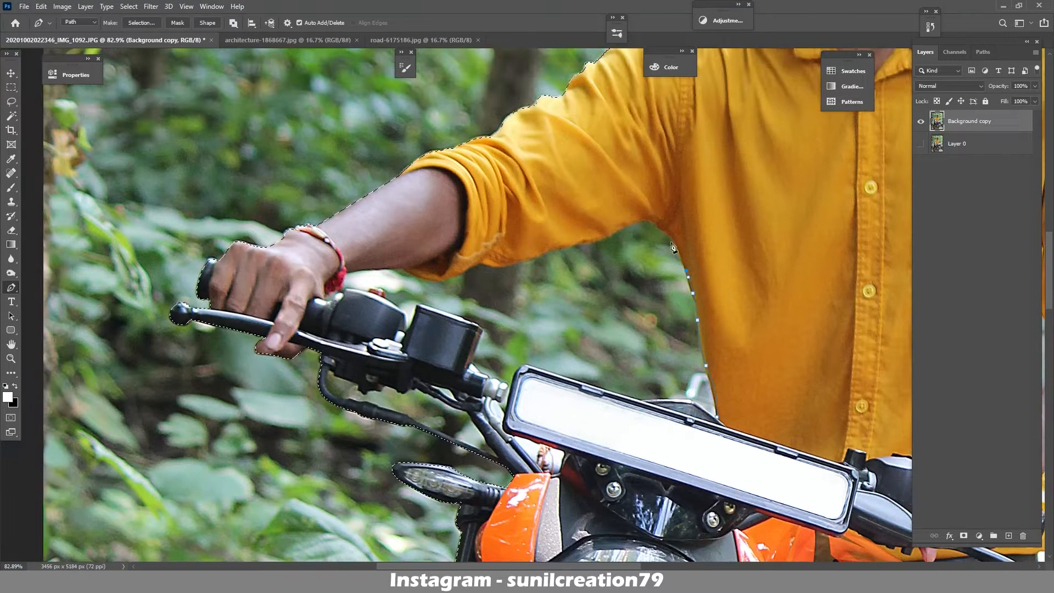
- Trace the path around the armpit and along the underside of the yellow sleeve
{"action": "left_click", "coordinate": [666, 231]}
{"action": "left_click", "coordinate": [654, 222]}
{"action": "left_click", "coordinate": [631, 223]}
{"action": "left_click", "coordinate": [583, 242]}
{"action": "left_click", "coordinate": [567, 246]}
{"action": "left_click", "coordinate": [550, 248]}
{"action": "left_click", "coordinate": [492, 267]}
{"action": "left_click", "coordinate": [480, 263]}
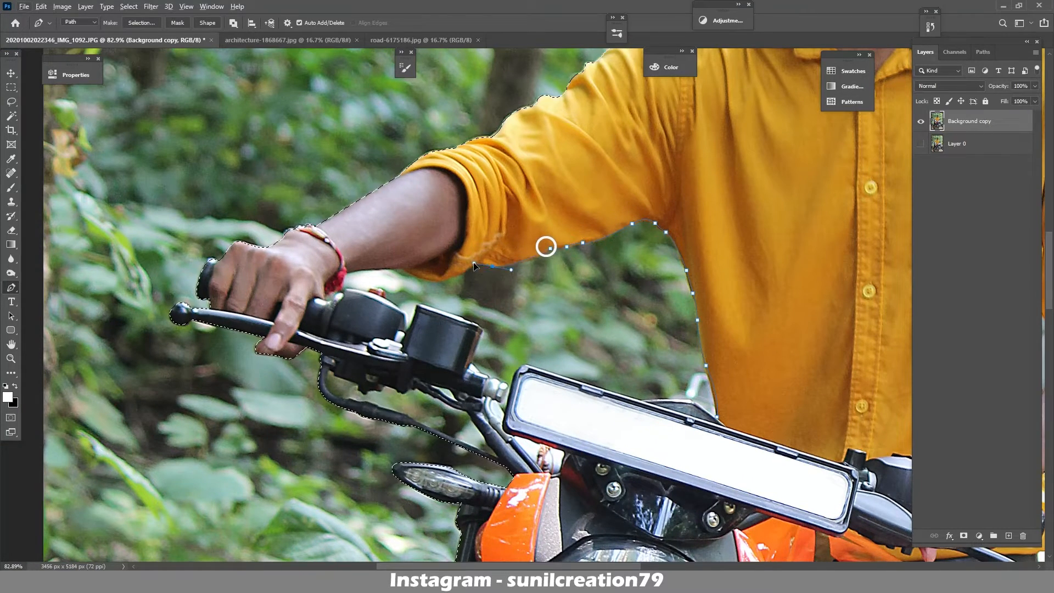
- Trace the path around the lower sleeve cuff and under the forearm down to the bracelet and grip
{"action": "left_click", "coordinate": [467, 268], "text": "alt"}
{"action": "left_click_drag", "start_coordinate": [467, 268], "coordinate": [367, 249]}
{"action": "left_click", "coordinate": [449, 278]}
{"action": "left_click", "coordinate": [402, 269], "text": "alt"}
{"action": "left_click", "coordinate": [365, 269]}
{"action": "left_click", "coordinate": [344, 275]}
{"action": "left_click", "coordinate": [323, 295], "text": "alt"}
{"action": "left_click_drag", "start_coordinate": [323, 296], "coordinate": [385, 290]}
{"action": "scroll", "coordinate": [386, 289], "scroll_direction": "up", "scroll_amount": 3}
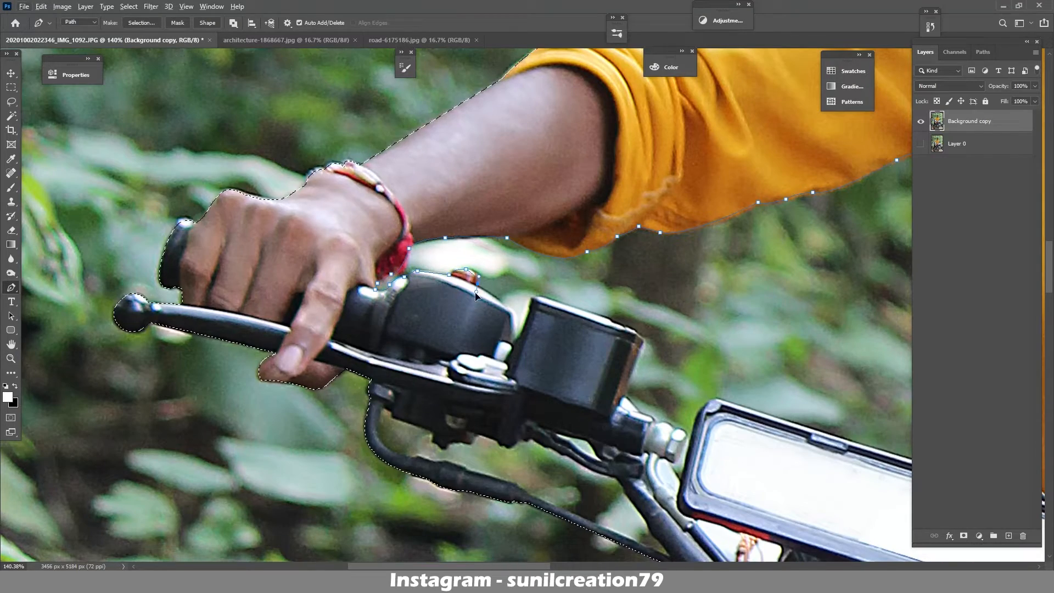
- Continue the path over the switch housing and brake fluid reservoir to the metal bolt on the handlebar
{"action": "left_click_drag", "start_coordinate": [547, 321], "coordinate": [589, 313]}
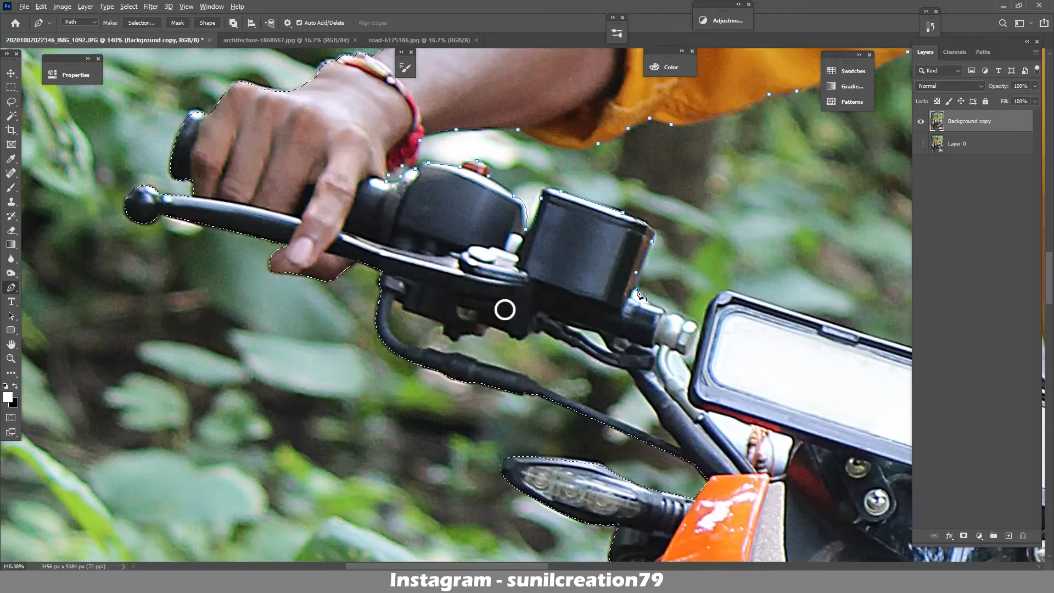
{"action": "left_click", "coordinate": [650, 303]}
{"action": "left_click", "coordinate": [666, 315]}
{"action": "left_click", "coordinate": [684, 321]}
{"action": "left_click", "coordinate": [697, 330]}
- Close the path around the bolt and the white plate's upper edge, and subtract the gap from the selection
{"action": "left_click_drag", "start_coordinate": [694, 354], "coordinate": [644, 295]}
{"action": "left_click", "coordinate": [626, 289]}
{"action": "left_click", "coordinate": [634, 313]}
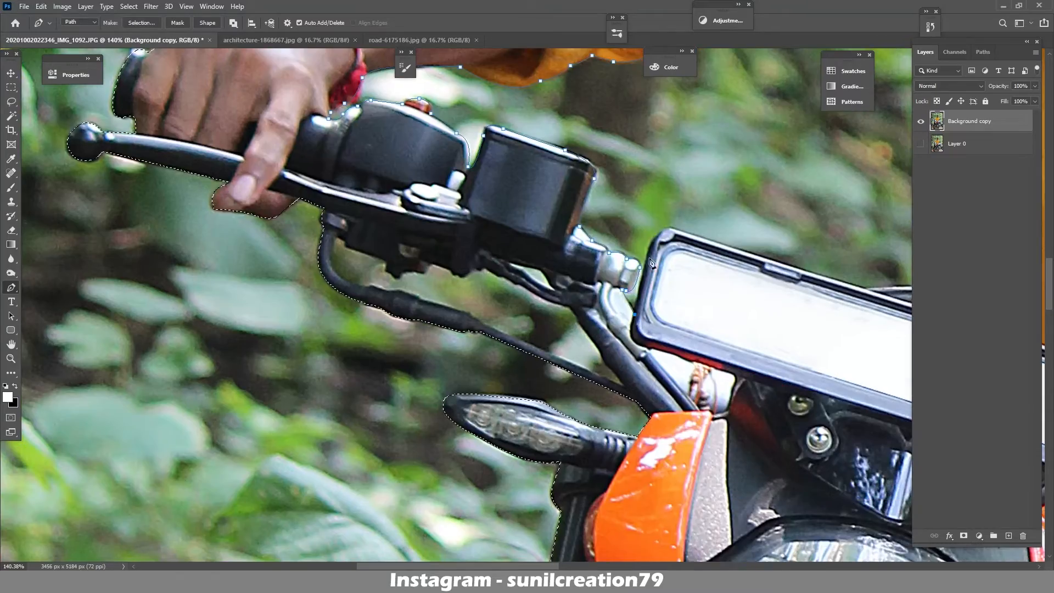
{"action": "left_click_drag", "start_coordinate": [773, 253], "coordinate": [386, 242]}
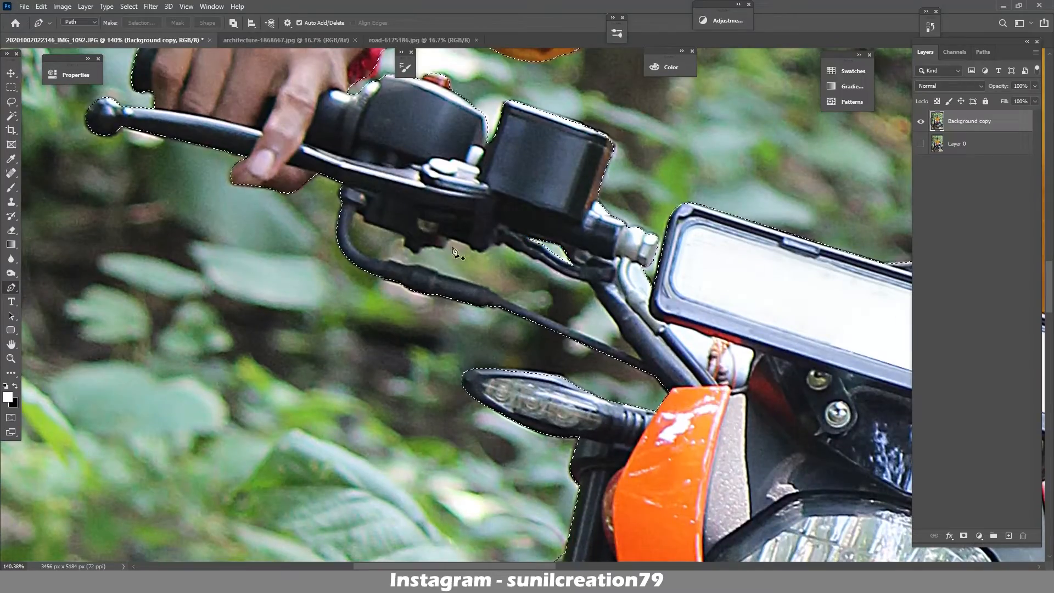
- Start a path in the gap below the brake lever and trace the underside of the lever assembly
{"action": "left_click", "coordinate": [362, 217]}
{"action": "left_click", "coordinate": [375, 225]}
{"action": "left_click", "coordinate": [403, 235]}
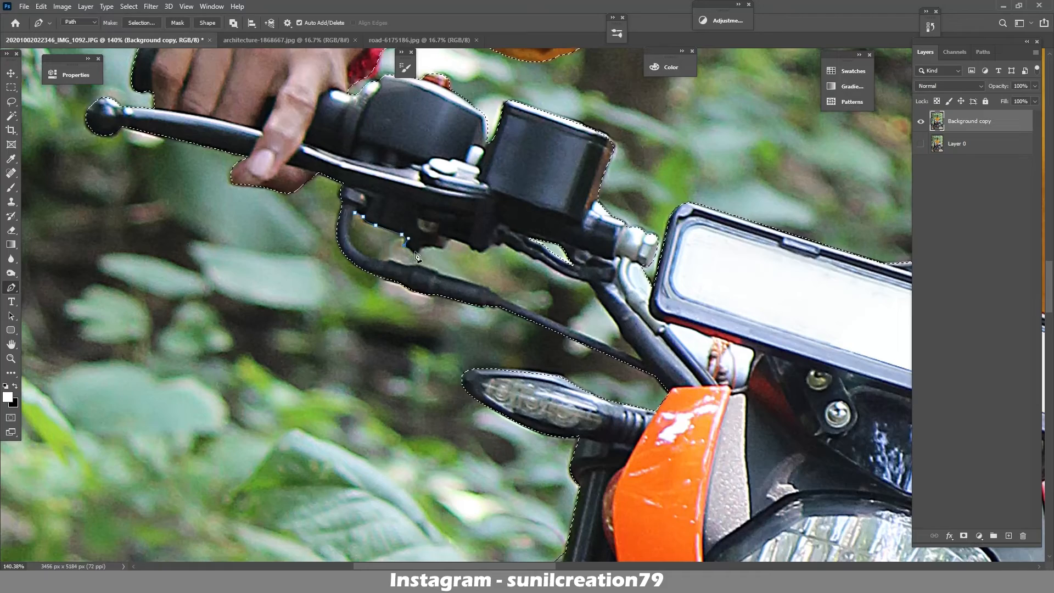
{"action": "left_click", "coordinate": [413, 252]}
{"action": "left_click", "coordinate": [421, 247]}
{"action": "left_click", "coordinate": [442, 248]}
{"action": "left_click", "coordinate": [449, 239]}
{"action": "left_click_drag", "start_coordinate": [472, 248], "coordinate": [483, 257]}
{"action": "left_click", "coordinate": [493, 243]}
{"action": "left_click", "coordinate": [504, 242]}
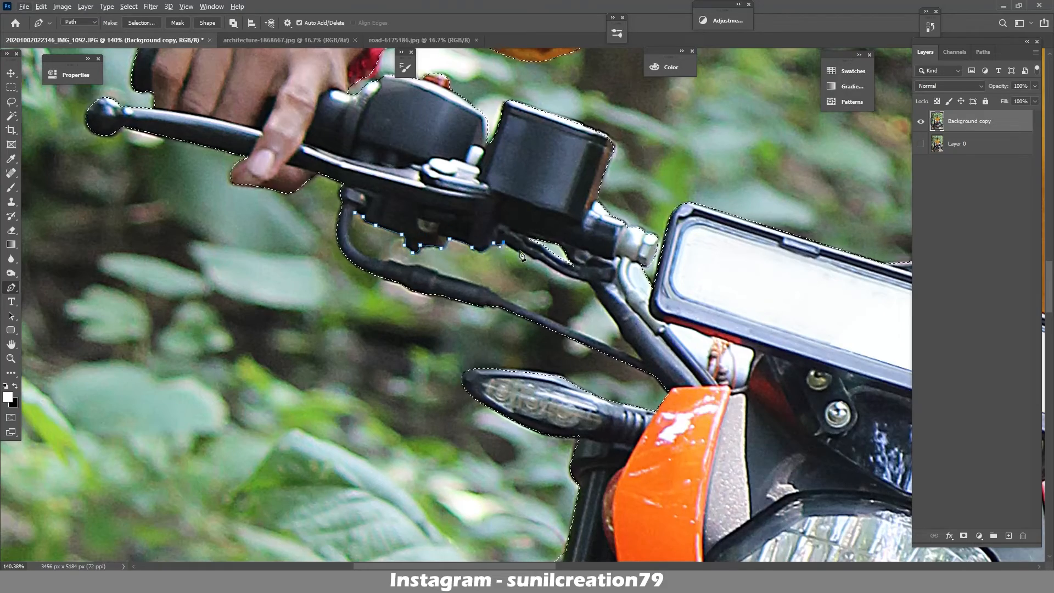
- Continue the path along the lower edge of the cables and down the black tube to the brake cable
{"action": "left_click", "coordinate": [520, 251]}
{"action": "left_click", "coordinate": [540, 258]}
{"action": "left_click", "coordinate": [590, 281]}
{"action": "left_click", "coordinate": [597, 295]}
{"action": "left_click", "coordinate": [622, 336]}
{"action": "left_click", "coordinate": [644, 361]}
- Trace the path back along the upper edge of the brake cable to enclose the gap below the lever
{"action": "left_click", "coordinate": [505, 301]}
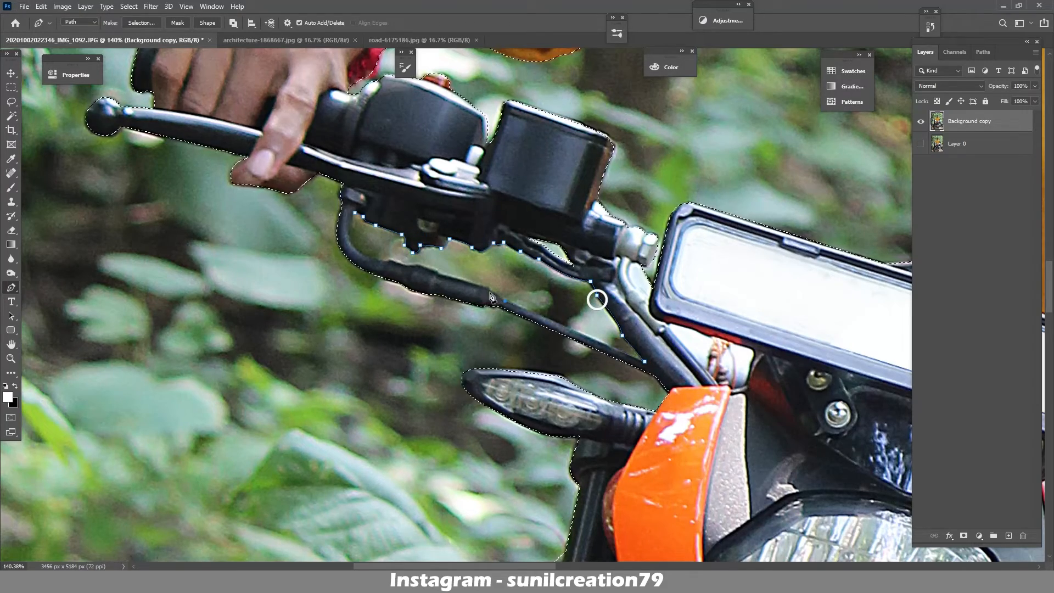
{"action": "left_click", "coordinate": [458, 280]}
{"action": "left_click", "coordinate": [439, 275]}
{"action": "left_click_drag", "start_coordinate": [410, 267], "coordinate": [395, 272]}
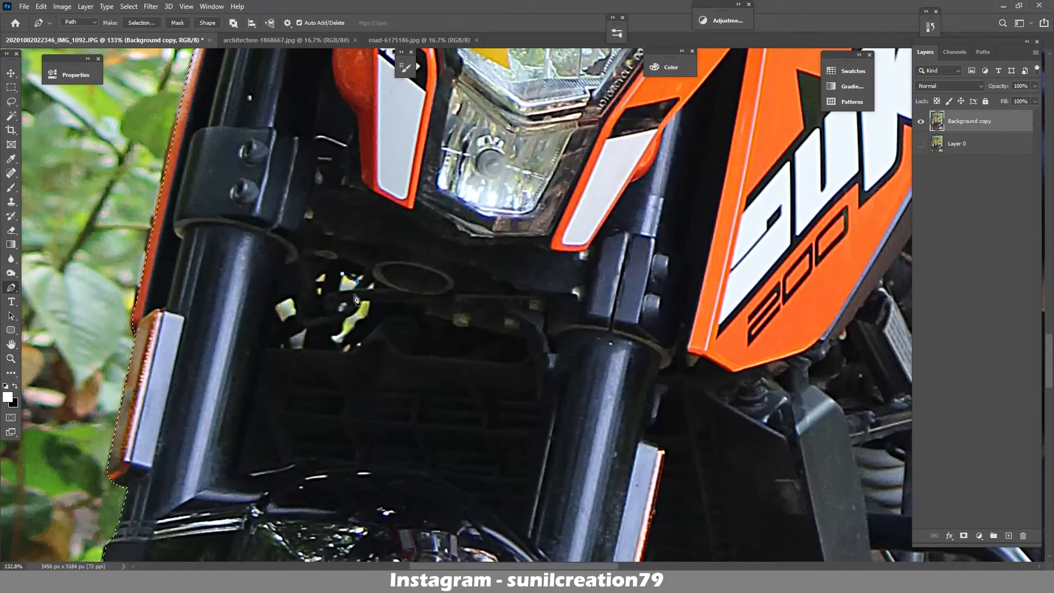
- Outline the small bright background gaps between the fork tubes below the headlight
{"action": "left_click", "coordinate": [354, 289]}
{"action": "left_click", "coordinate": [340, 290]}
{"action": "left_click", "coordinate": [342, 274]}
{"action": "left_click", "coordinate": [327, 273]}
{"action": "left_click", "coordinate": [293, 296]}
{"action": "left_click", "coordinate": [346, 300]}
{"action": "left_click", "coordinate": [306, 328]}
{"action": "left_click", "coordinate": [290, 348]}
- Use the Lasso tool on the small background gap between the shirt and the man's bent arm
{"action": "key", "text": "l"}
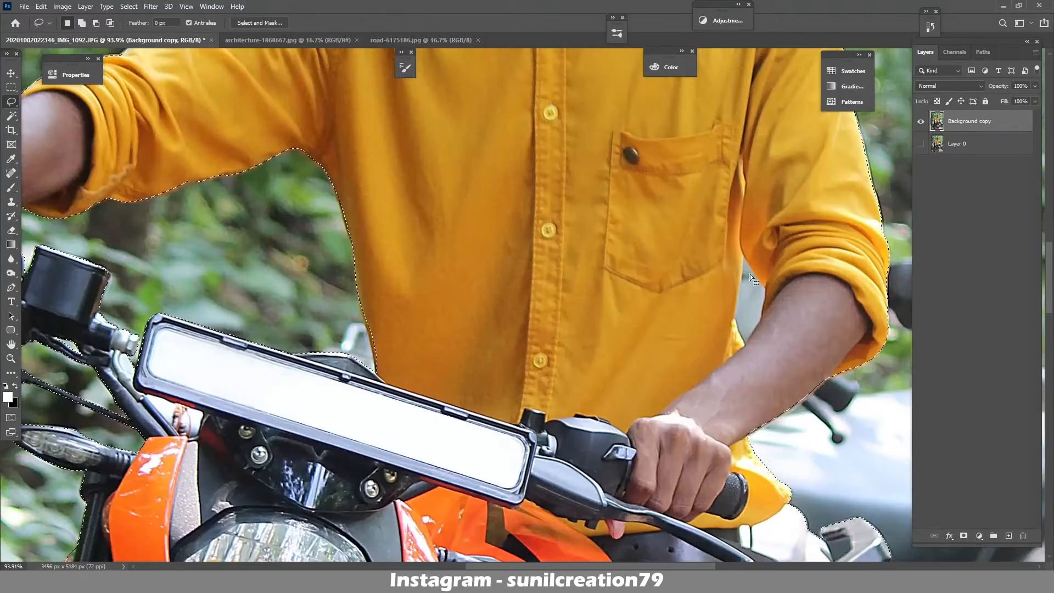
{"action": "mouse_move", "coordinate": [743, 255]}
{"action": "left_mouse_down"}
{"action": "mouse_move", "coordinate": [763, 279]}
{"action": "mouse_move", "coordinate": [764, 310]}
{"action": "mouse_move", "coordinate": [745, 345]}
{"action": "mouse_move", "coordinate": [743, 256]}
{"action": "left_mouse_up"}
{"action": "scroll", "coordinate": [661, 278], "scroll_direction": "down", "scroll_amount": 10}
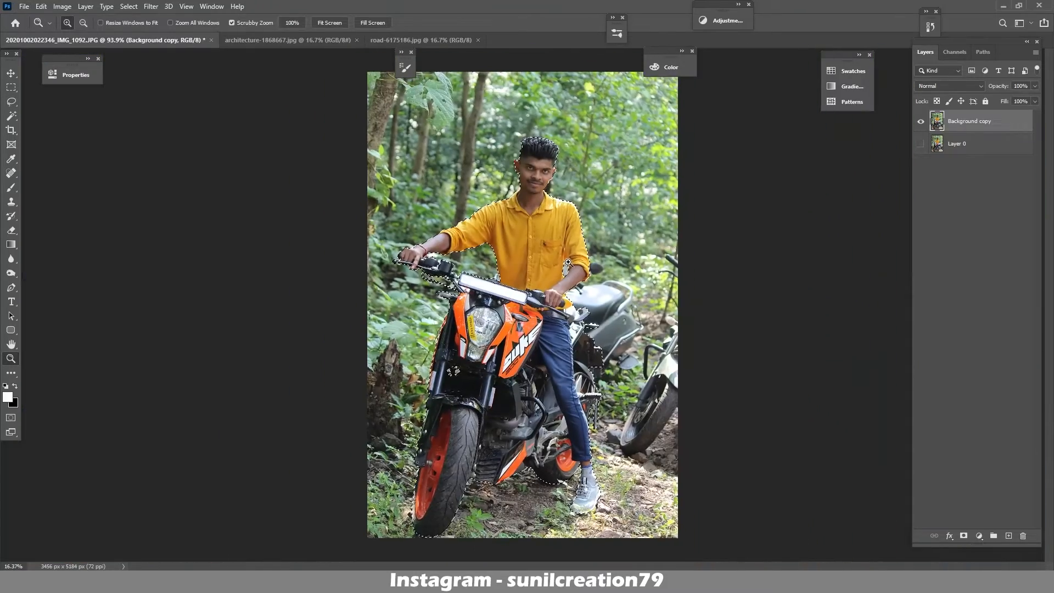
- Mask the Background copy layer with the selection and convert the layer to a smart object
{"action": "left_click", "coordinate": [963, 535]}
{"action": "right_click", "coordinate": [974, 126]}
{"action": "left_click", "coordinate": [871, 257]}
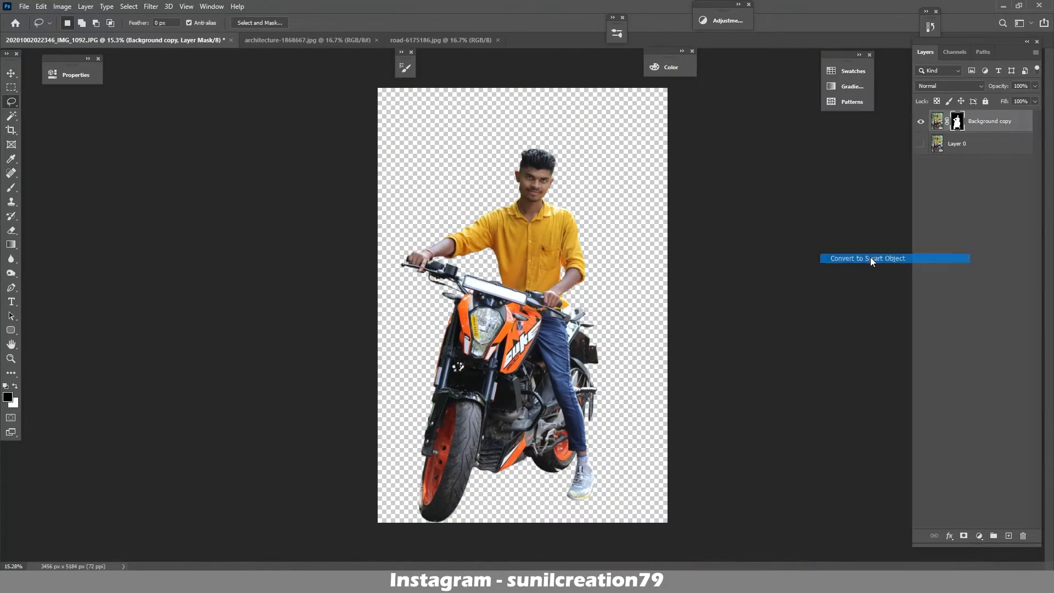
- Copy the road photo from road-6175186.jpg into architecture-1868667.jpg and place it over the lower part of the city
{"action": "left_click", "coordinate": [258, 40]}
{"action": "left_click", "coordinate": [390, 40]}
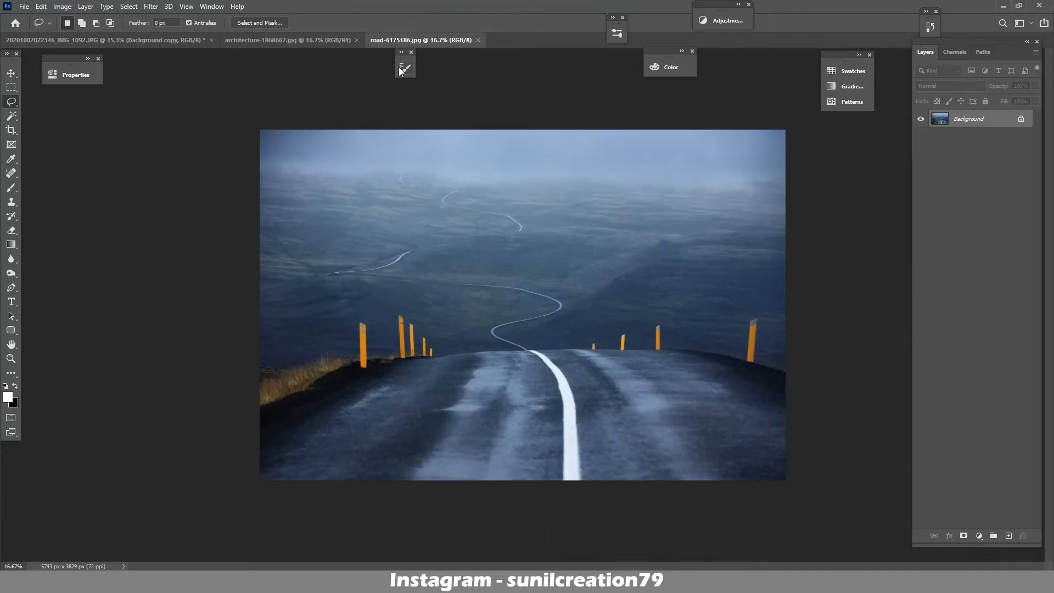
{"action": "left_click", "coordinate": [288, 40]}
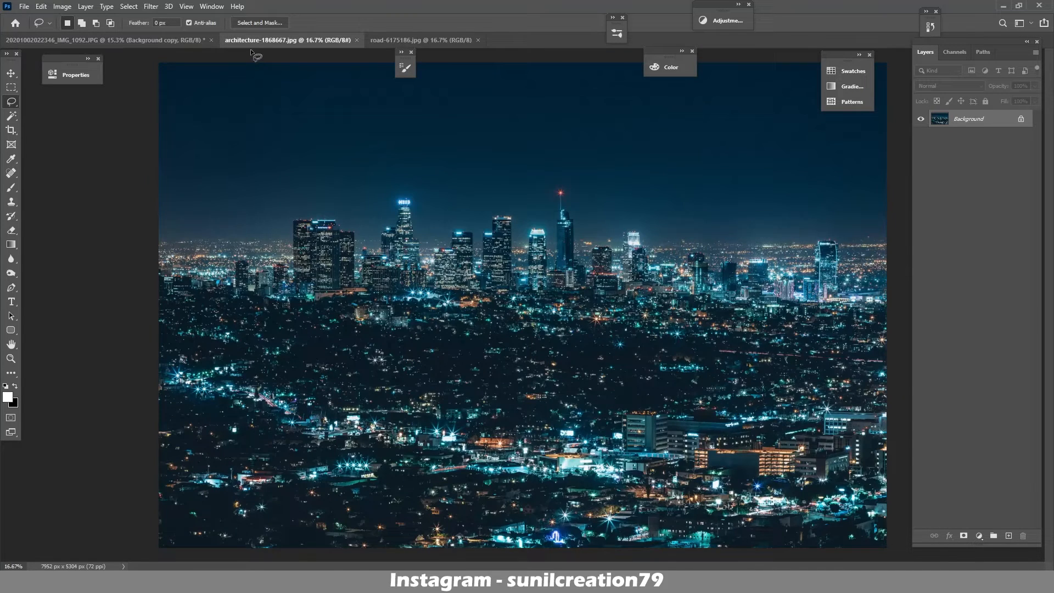
{"action": "left_click", "coordinate": [384, 40]}
{"action": "key", "text": "v"}
{"action": "left_click_drag", "start_coordinate": [270, 43], "coordinate": [524, 375]}
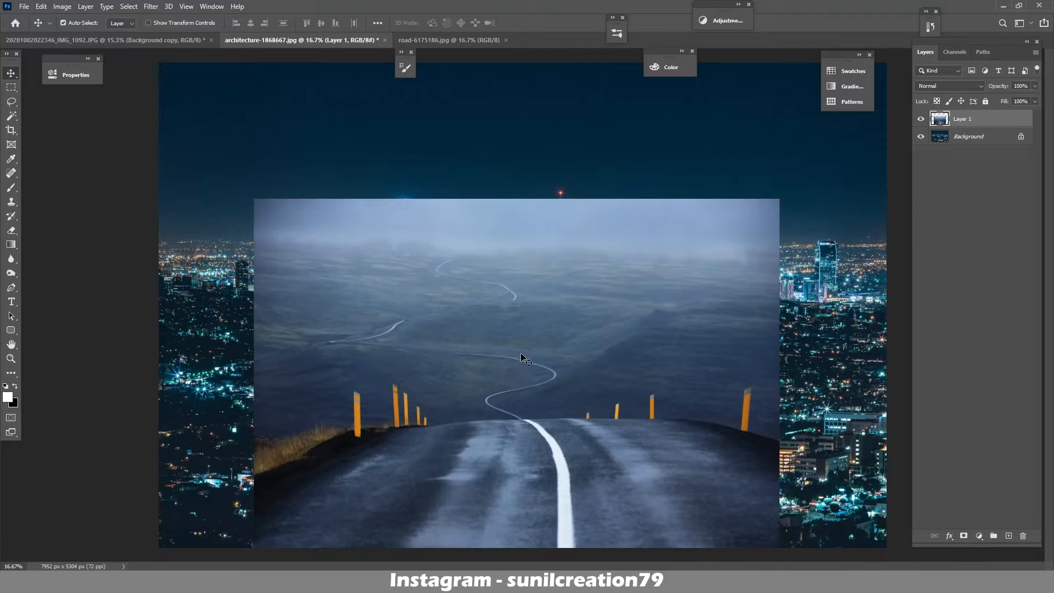
- Stretch the road layer horizontally on both sides to span the full canvas width
{"action": "key", "text": "ctrl+t"}
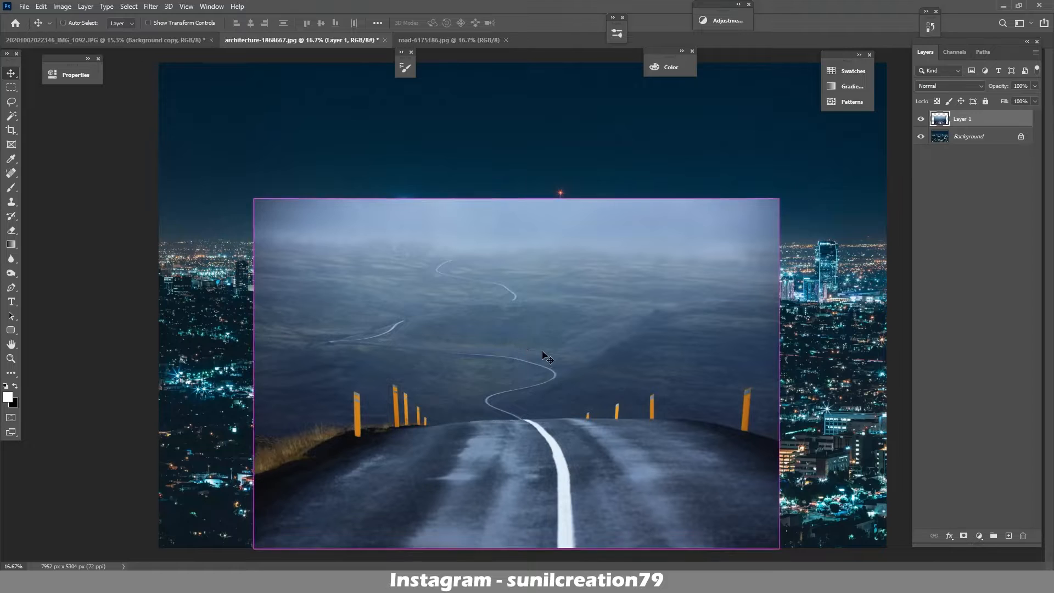
{"action": "left_click_drag", "start_coordinate": [780, 374], "coordinate": [885, 374]}
{"action": "left_click_drag", "start_coordinate": [253, 373], "coordinate": [158, 373]}
{"action": "key", "text": "Return"}
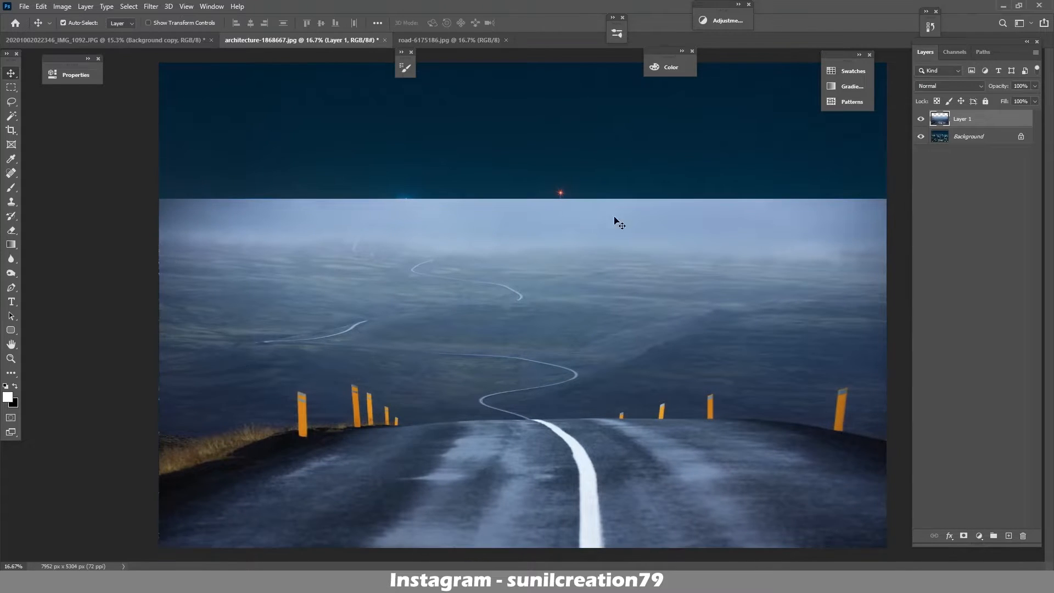
- Start a Pen path at the canvas's right edge and trace the road's crest past the orange posts
{"action": "scroll", "coordinate": [885, 450], "scroll_direction": "up", "scroll_amount": 3}
{"action": "key", "text": "p"}
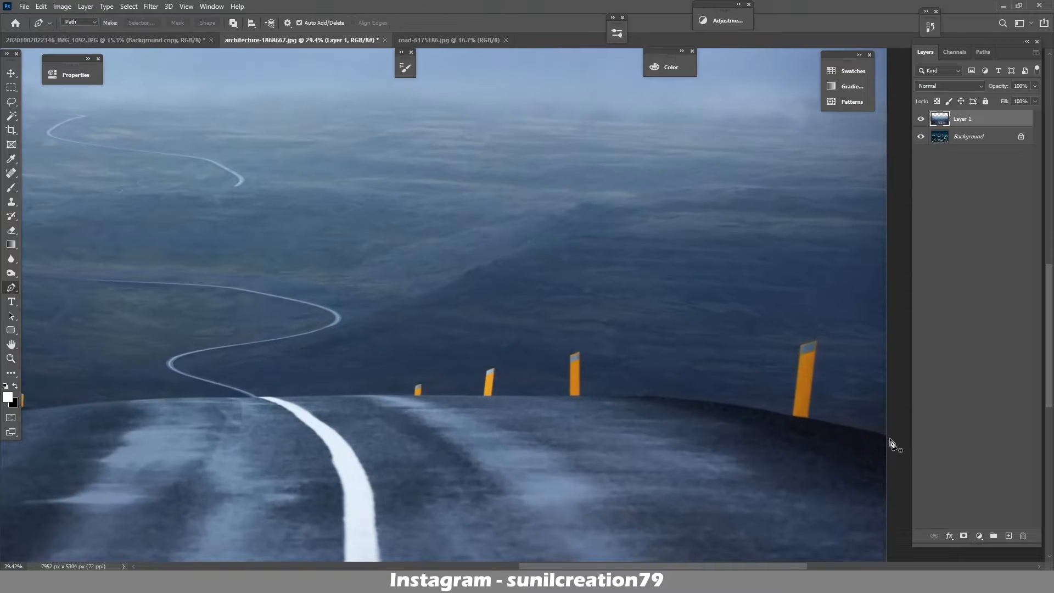
{"action": "left_click", "coordinate": [890, 438]}
{"action": "left_click_drag", "start_coordinate": [575, 394], "coordinate": [421, 394]}
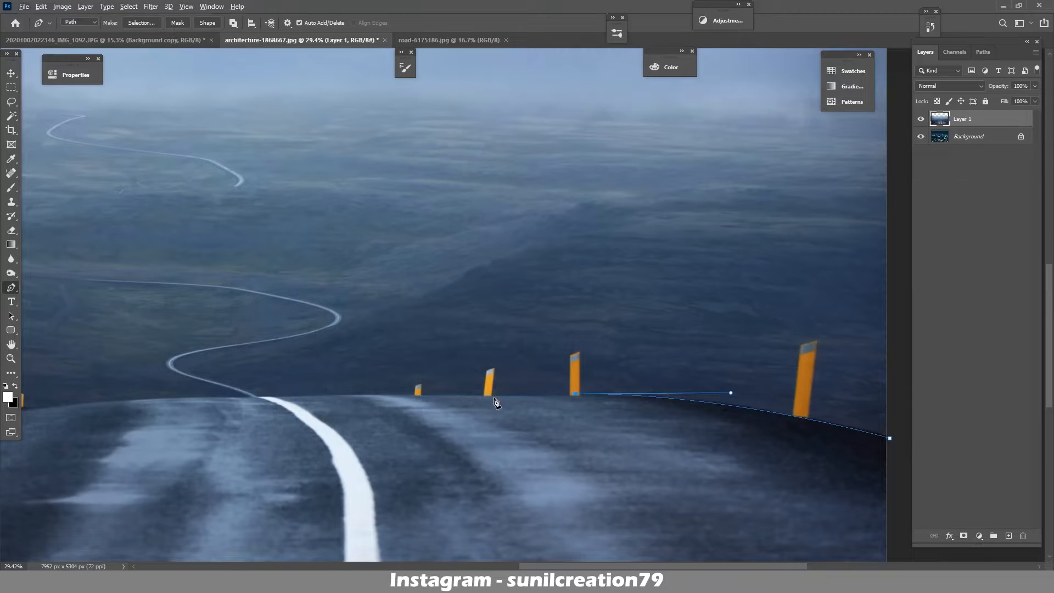
{"action": "left_click", "coordinate": [390, 395]}
{"action": "left_click", "coordinate": [388, 395], "text": "alt"}
- Continue the path along the road's crest beyond the white line and past the bases of the left-hand orange posts
{"action": "left_click_drag", "start_coordinate": [415, 333], "coordinate": [717, 252]}
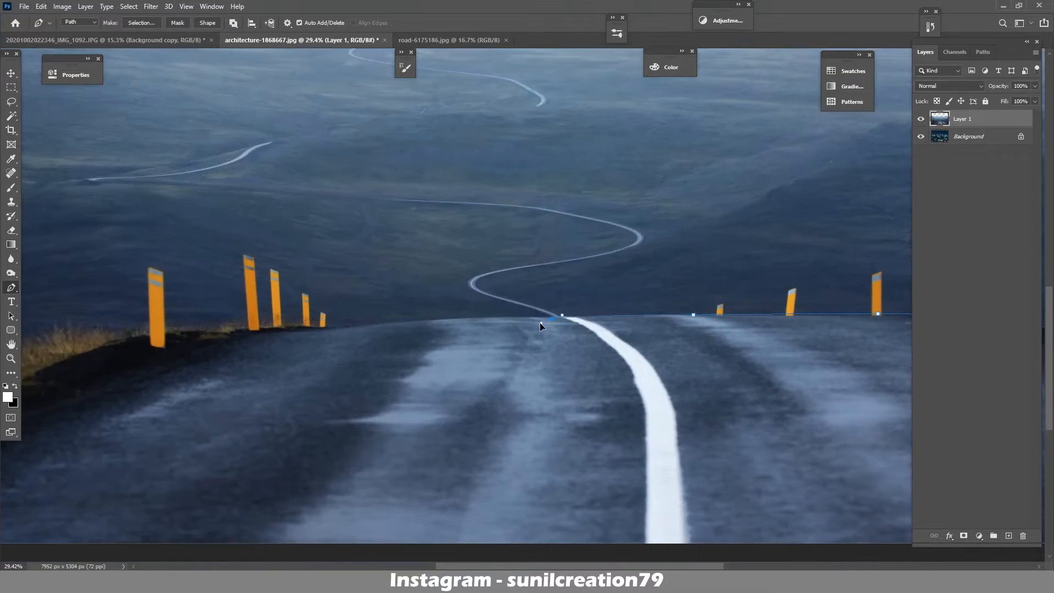
{"action": "left_click_drag", "start_coordinate": [337, 333], "coordinate": [397, 261]}
{"action": "left_click", "coordinate": [336, 330], "text": "alt"}
{"action": "key", "text": "ctrl+z"}
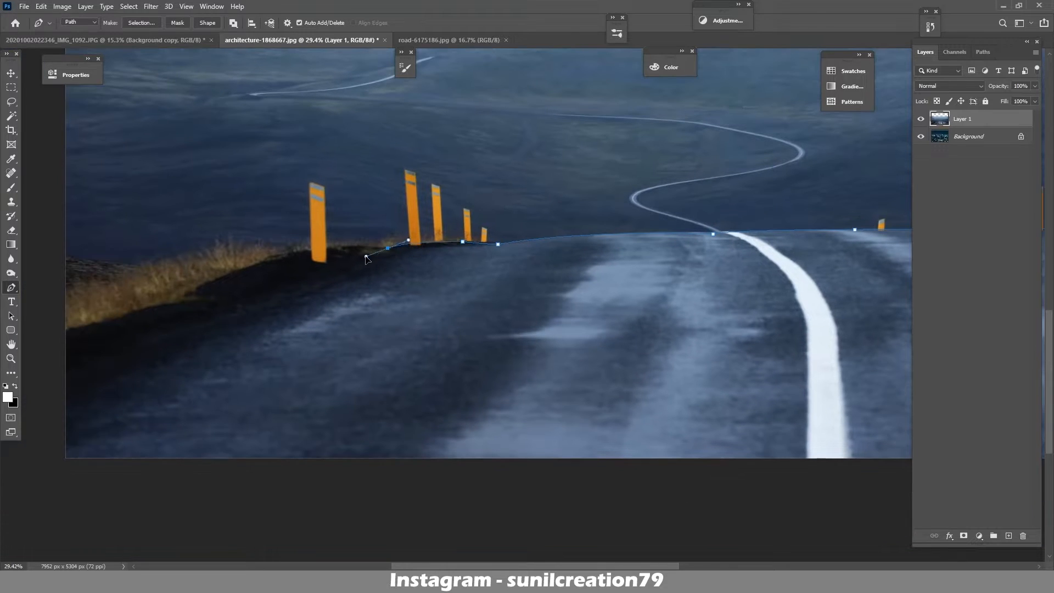
{"action": "left_click", "coordinate": [388, 249], "text": "alt"}
- Trace the path along the lower edge of the grassy verge to just outside the canvas's left edge
{"action": "left_click_drag", "start_coordinate": [233, 274], "coordinate": [168, 310]}
{"action": "left_click", "coordinate": [234, 274], "text": "alt"}
{"action": "left_click", "coordinate": [158, 306]}
{"action": "left_click", "coordinate": [66, 330]}
{"action": "left_click_drag", "start_coordinate": [55, 336], "coordinate": [45, 343]}
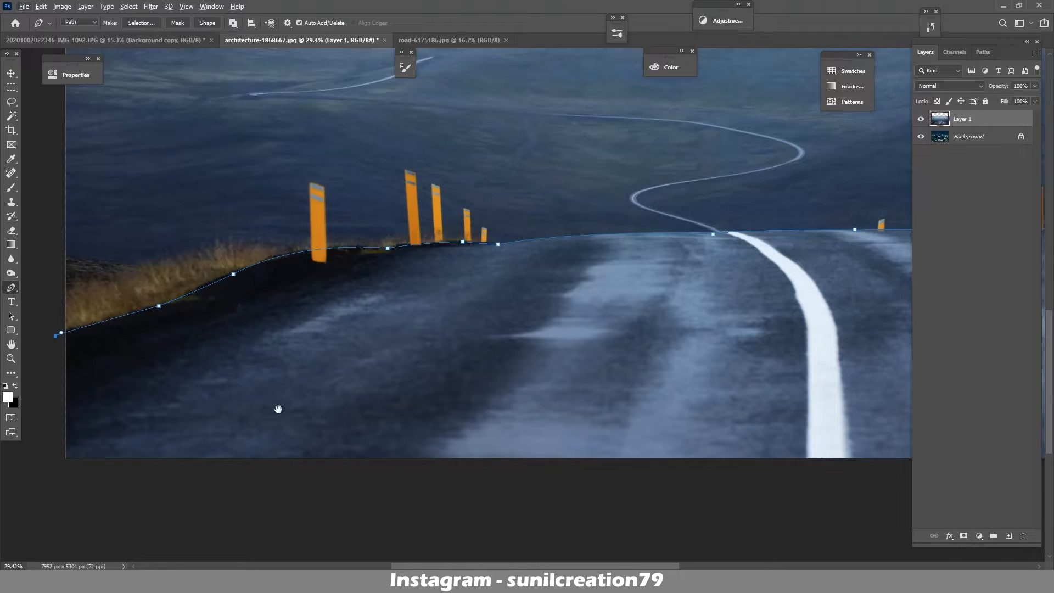
- Close the Pen path around the outside of the canvas's lower edge and convert it to a selection of the road
{"action": "left_click_drag", "start_coordinate": [279, 409], "coordinate": [284, 268]}
{"action": "left_click", "coordinate": [55, 324]}
{"action": "left_click_drag", "start_coordinate": [813, 356], "coordinate": [290, 333]}
{"action": "left_click_drag", "start_coordinate": [657, 332], "coordinate": [567, 341]}
{"action": "left_click", "coordinate": [723, 329]}
{"action": "left_click", "coordinate": [778, 315]}
{"action": "left_click", "coordinate": [745, 119]}
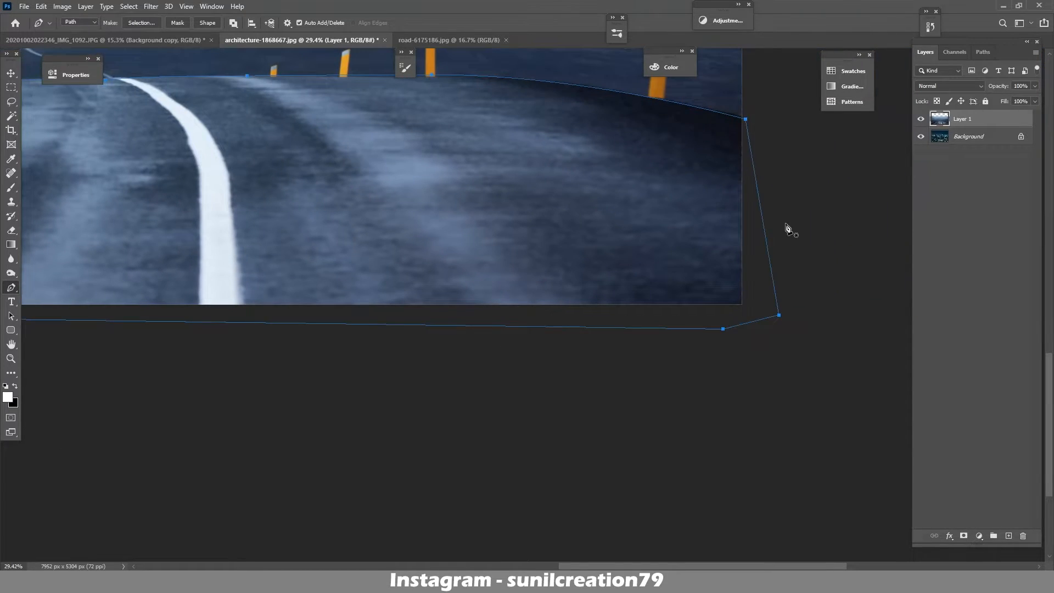
{"action": "key", "text": "ctrl+Return"}
- Add the large orange post near the canvas's right edge to the selection with the Polygonal Lasso tool
{"action": "scroll", "coordinate": [704, 391], "scroll_direction": "up", "scroll_amount": 5}
{"action": "left_click", "coordinate": [11, 101]}
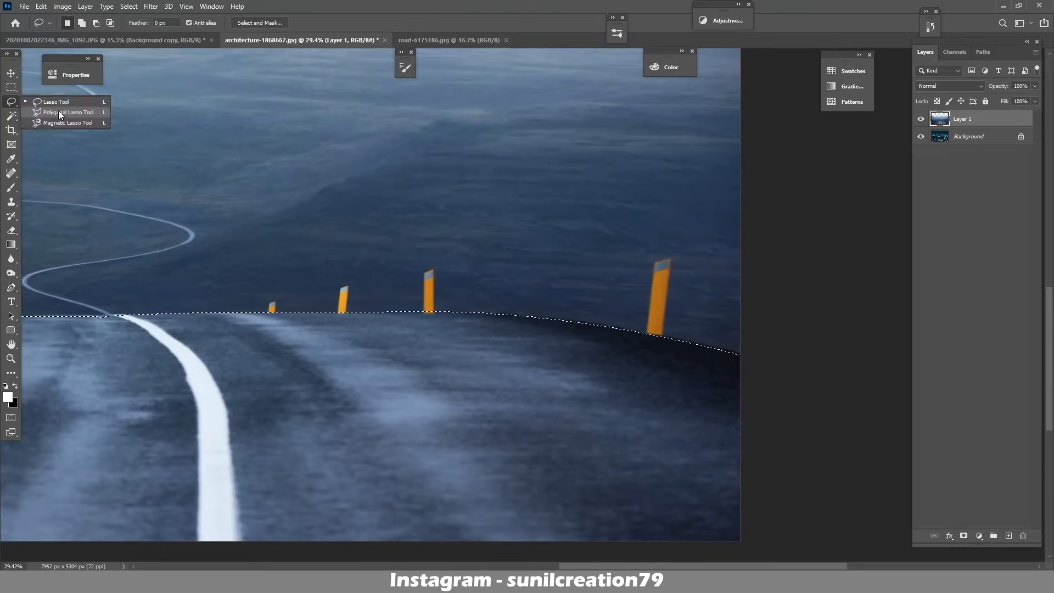
{"action": "left_click", "coordinate": [61, 114]}
{"action": "left_click", "coordinate": [662, 336], "text": "shift"}
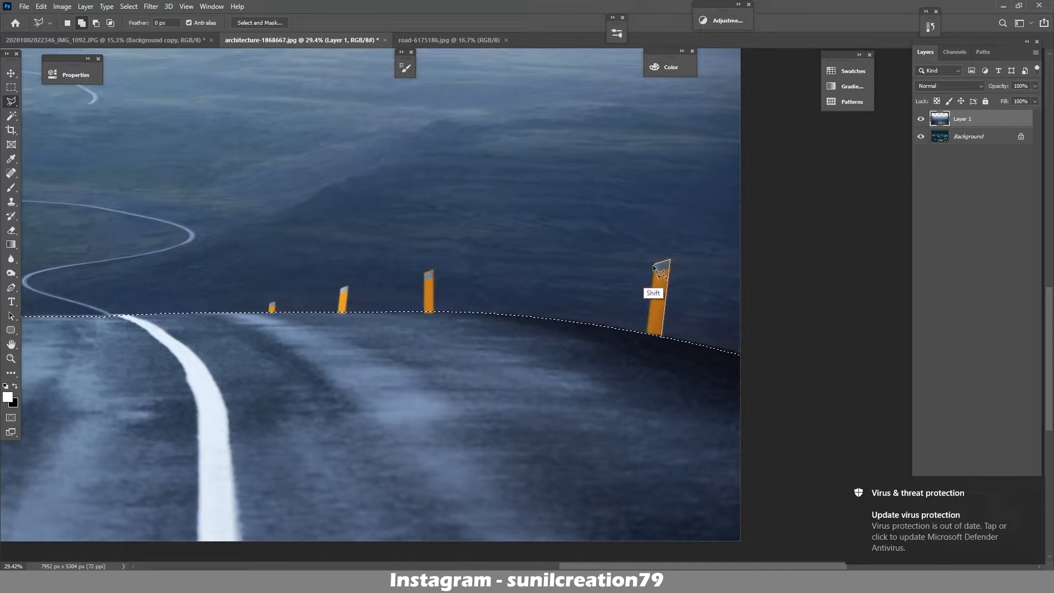
{"action": "left_click", "coordinate": [653, 265], "text": "shift"}
{"action": "left_click", "coordinate": [646, 334], "text": "shift"}
{"action": "left_click", "coordinate": [662, 336], "text": "shift"}
- Add the second-largest orange post on the road's right side to the selection
{"action": "left_click_drag", "start_coordinate": [435, 313], "coordinate": [551, 305]}
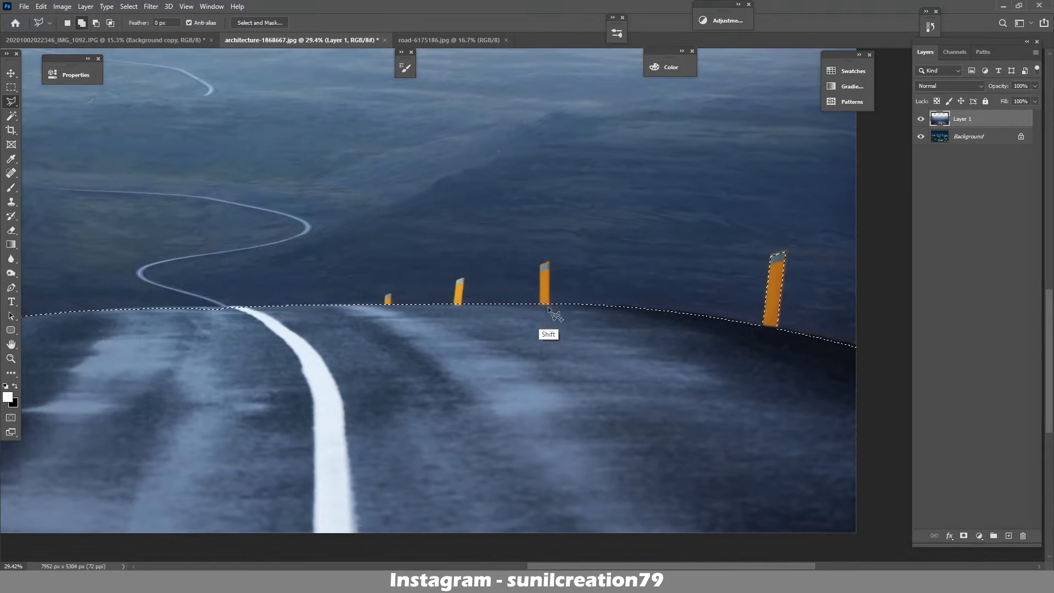
{"action": "left_click", "coordinate": [548, 306], "text": "shift"}
{"action": "left_click", "coordinate": [549, 263], "text": "shift"}
{"action": "left_click", "coordinate": [541, 268], "text": "shift"}
{"action": "left_click", "coordinate": [540, 306], "text": "shift"}
{"action": "left_click", "coordinate": [549, 306], "text": "shift"}
- Add the two smallest orange posts on the road's right side to the selection
{"action": "left_click", "coordinate": [463, 306], "text": "shift"}
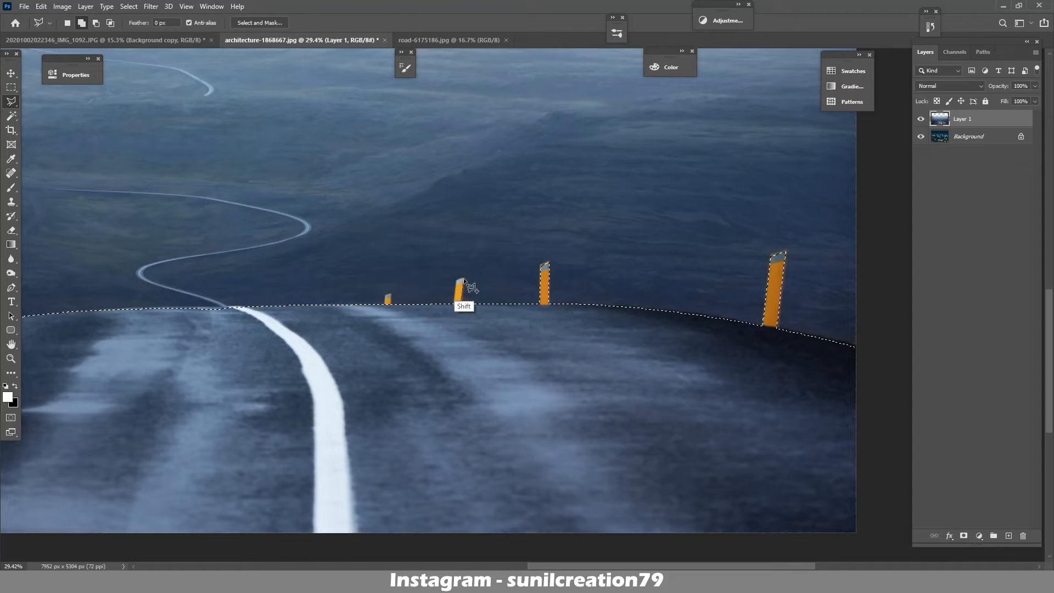
{"action": "left_click", "coordinate": [464, 278], "text": "shift"}
{"action": "left_click", "coordinate": [390, 304], "text": "shift"}
{"action": "left_click", "coordinate": [392, 294], "text": "shift"}
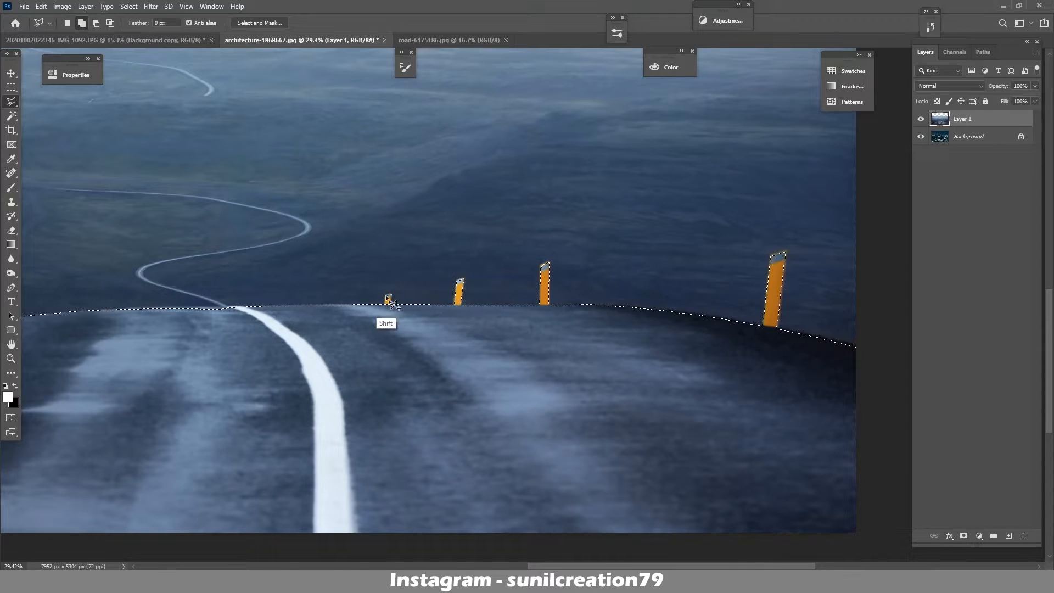
{"action": "left_click", "coordinate": [384, 307], "text": "shift"}
{"action": "left_click", "coordinate": [390, 305], "text": "shift"}
- Add the three orange posts nearest the white line on the road's left side to the selection
{"action": "left_click_drag", "start_coordinate": [423, 320], "coordinate": [814, 272]}
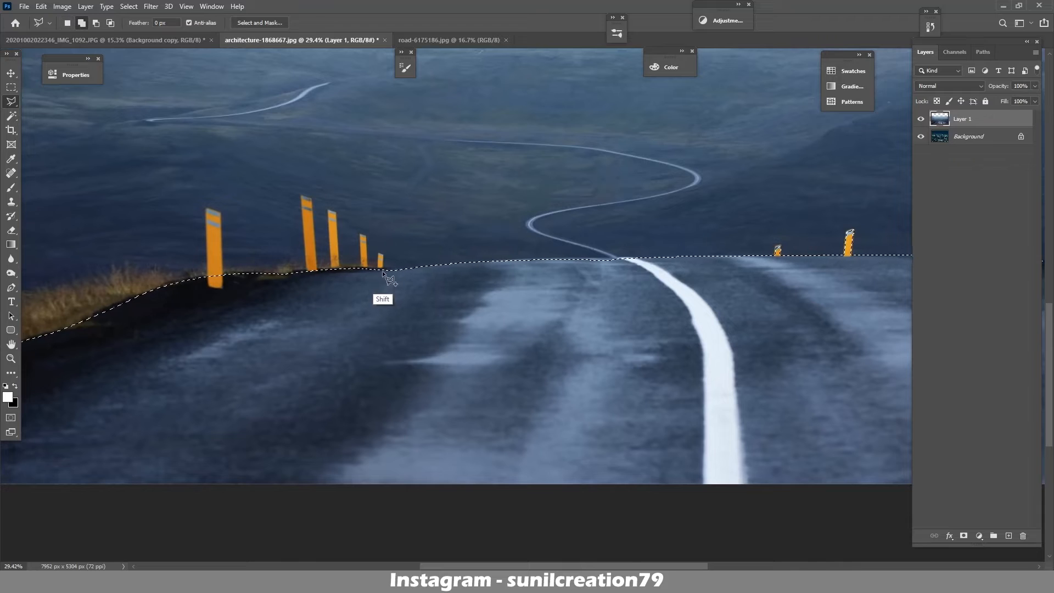
{"action": "left_click", "coordinate": [383, 271], "text": "shift"}
{"action": "left_click", "coordinate": [380, 254], "text": "shift"}
{"action": "left_click", "coordinate": [377, 270], "text": "shift"}
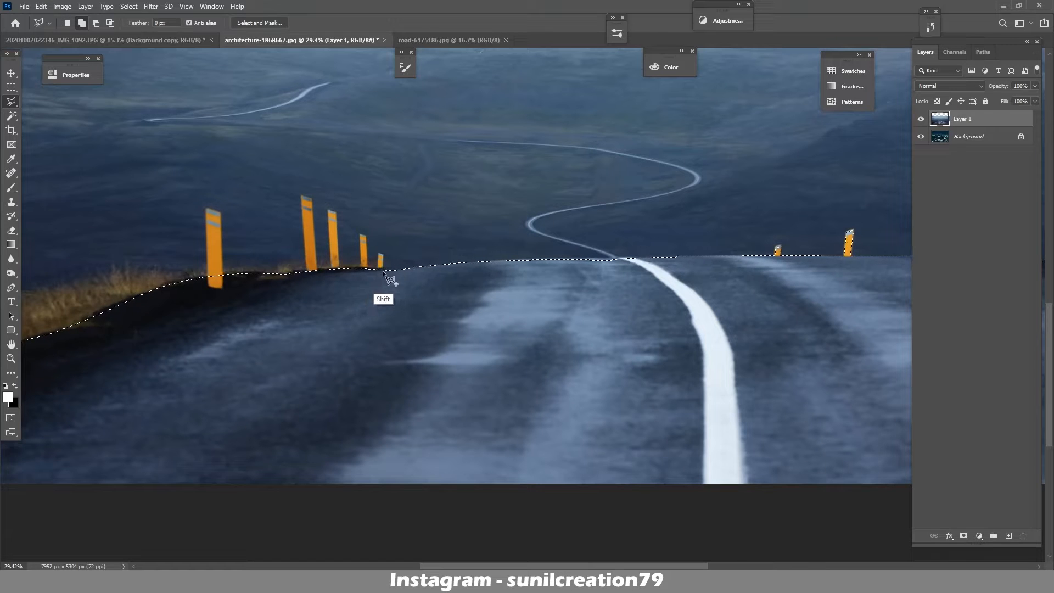
{"action": "left_click", "coordinate": [383, 271], "text": "shift"}
{"action": "left_click", "coordinate": [361, 269], "text": "shift"}
{"action": "left_click", "coordinate": [335, 271], "text": "shift"}
{"action": "left_click", "coordinate": [329, 210], "text": "shift"}
{"action": "left_click", "coordinate": [336, 213], "text": "shift"}
{"action": "left_click", "coordinate": [337, 271], "text": "shift"}
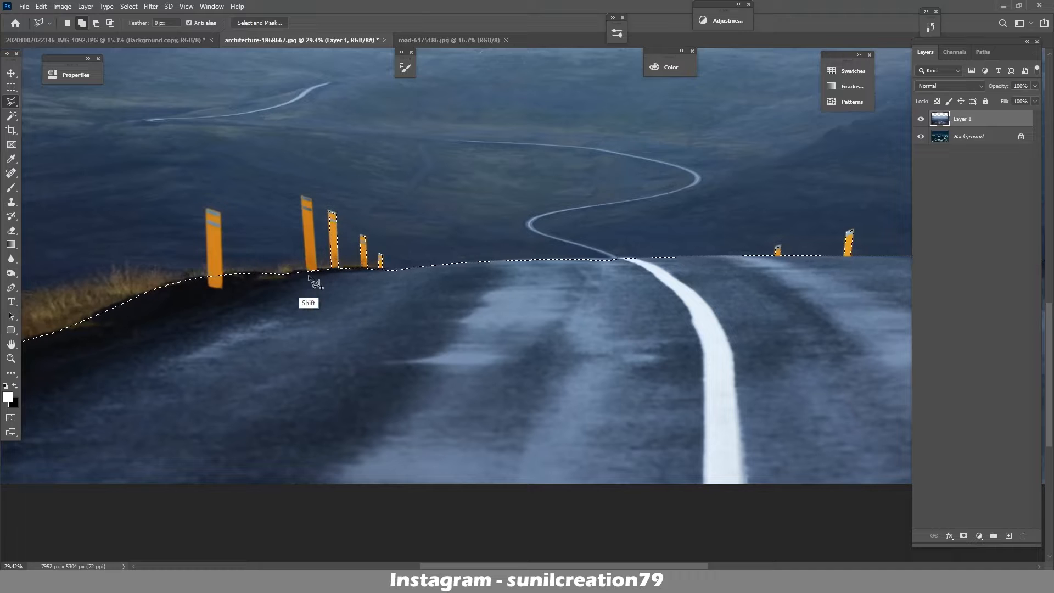
- Add the two outermost tall orange posts on the road's left side to the selection
{"action": "left_click", "coordinate": [318, 271], "text": "shift"}
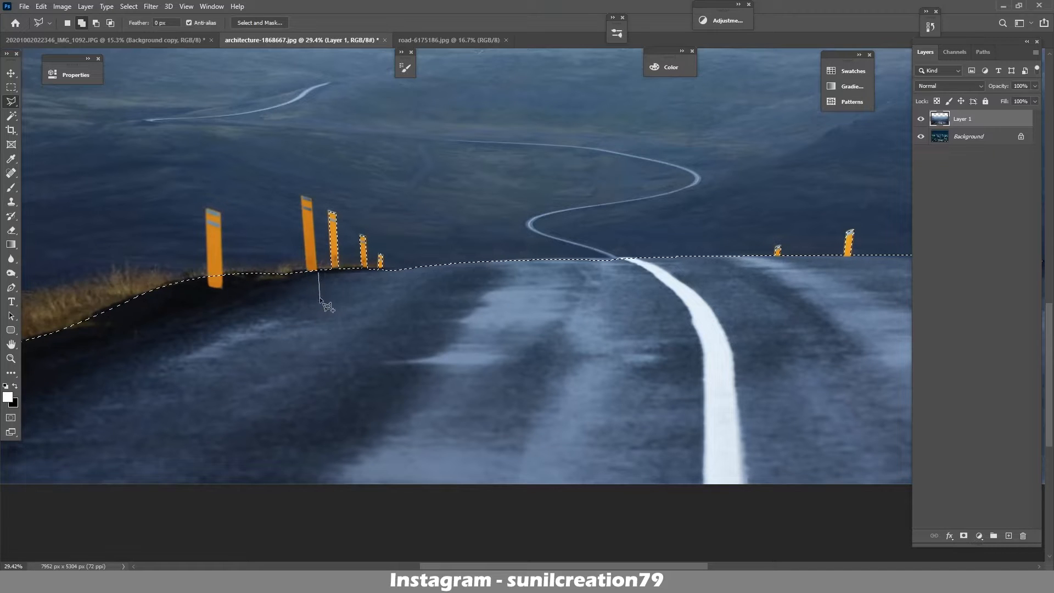
{"action": "left_click", "coordinate": [312, 199], "text": "shift"}
{"action": "left_click", "coordinate": [302, 196], "text": "shift"}
{"action": "double_click", "coordinate": [306, 272], "text": "shift"}
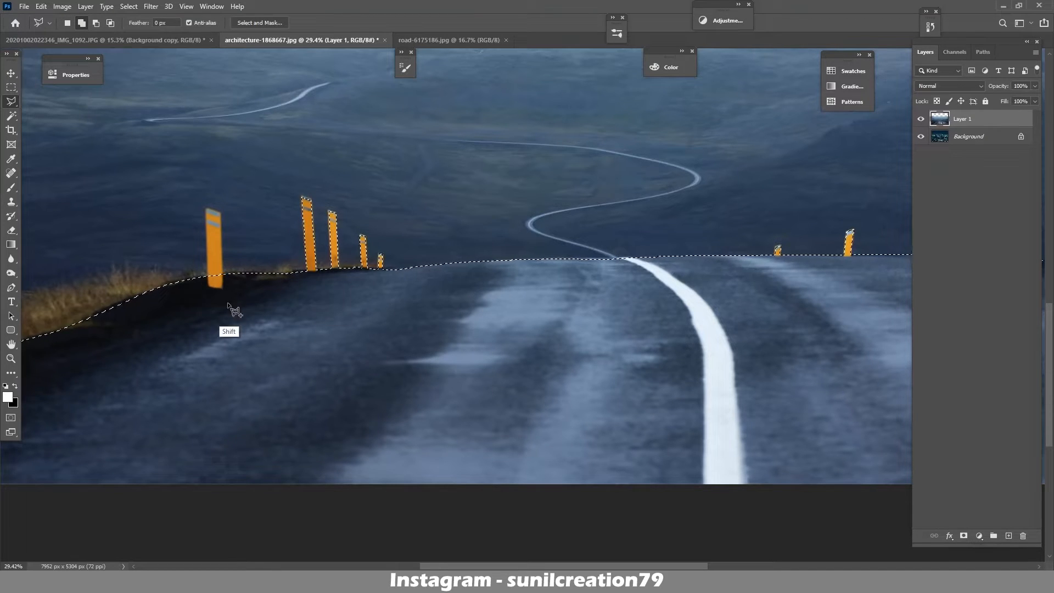
{"action": "left_click", "coordinate": [219, 286], "text": "shift"}
{"action": "left_click", "coordinate": [207, 208], "text": "shift"}
{"action": "left_click", "coordinate": [208, 285], "text": "shift"}
{"action": "left_click", "coordinate": [221, 287], "text": "shift"}
- Mask the road layer to the selected road and posts, exposing the night city behind it
{"action": "key", "text": "ctrl+space"}
{"action": "left_click_drag", "start_coordinate": [473, 276], "coordinate": [462, 276]}
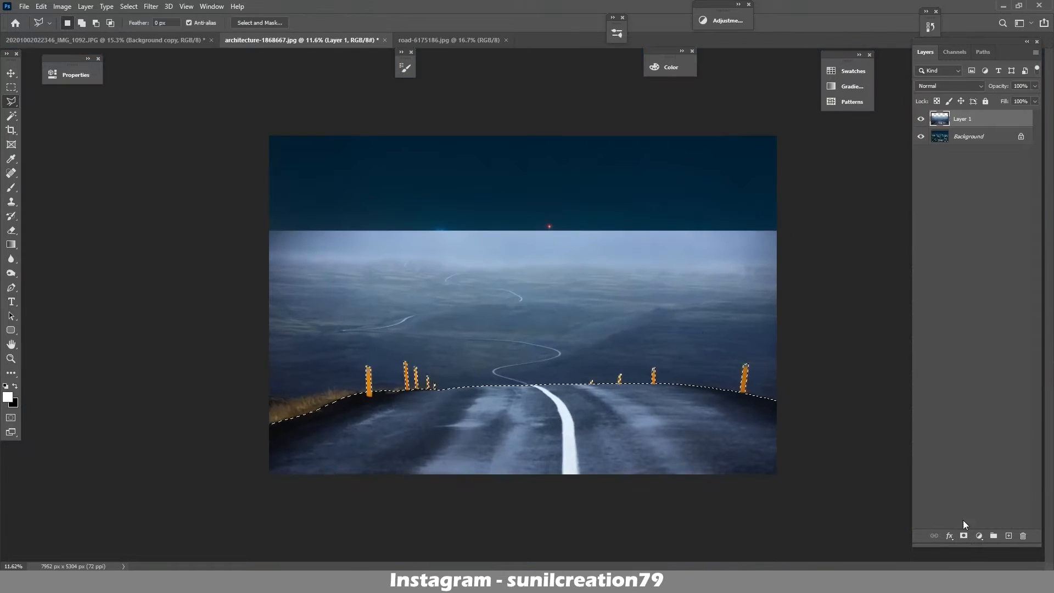
{"action": "left_click", "coordinate": [964, 536]}
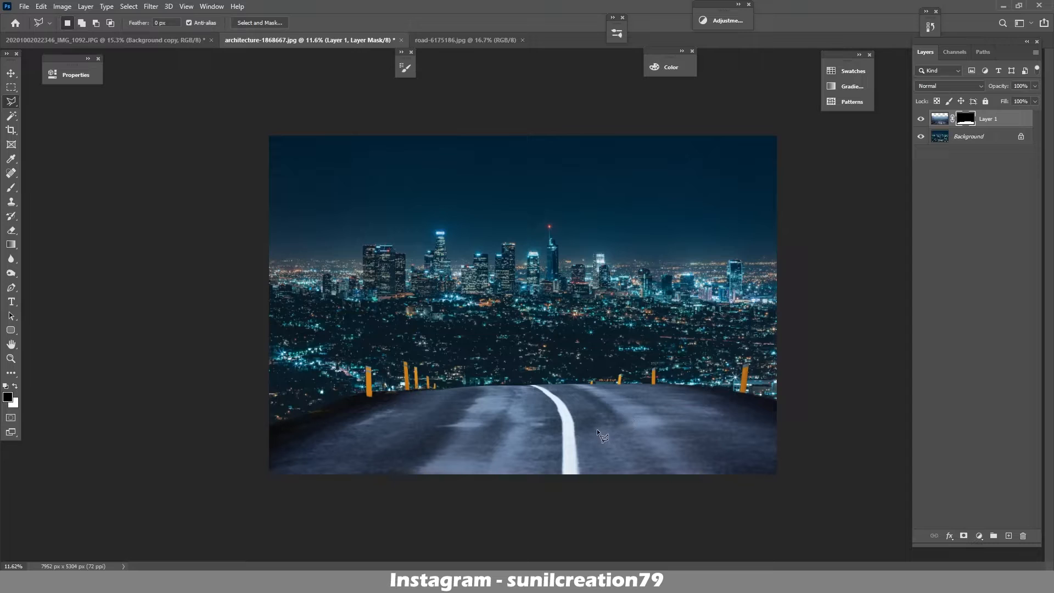
{"action": "left_click", "coordinate": [1006, 537]}
{"action": "key", "text": "x"}
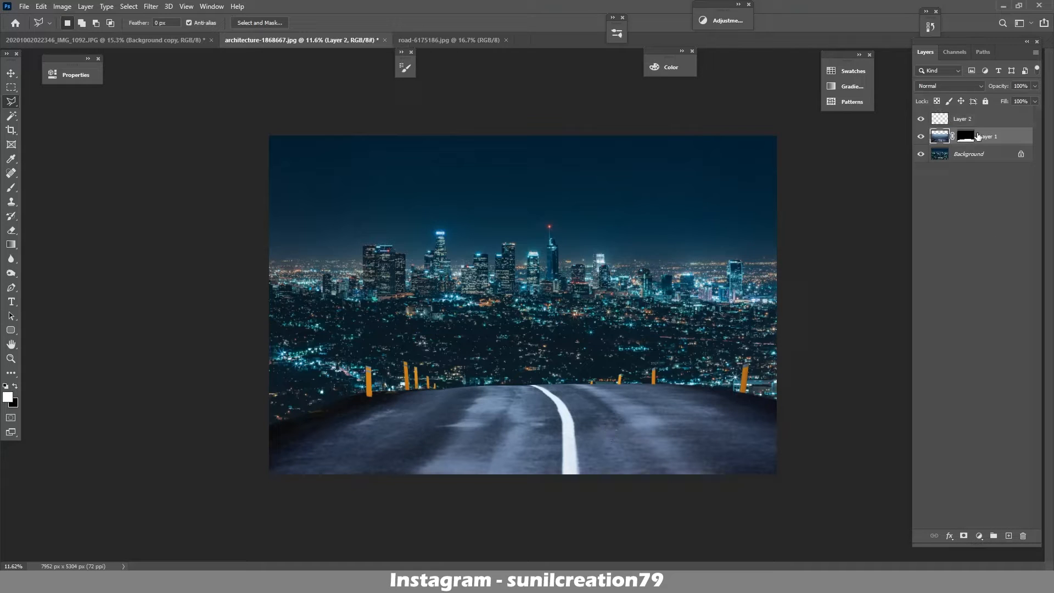
{"action": "key", "text": "ctrl+alt+g"}
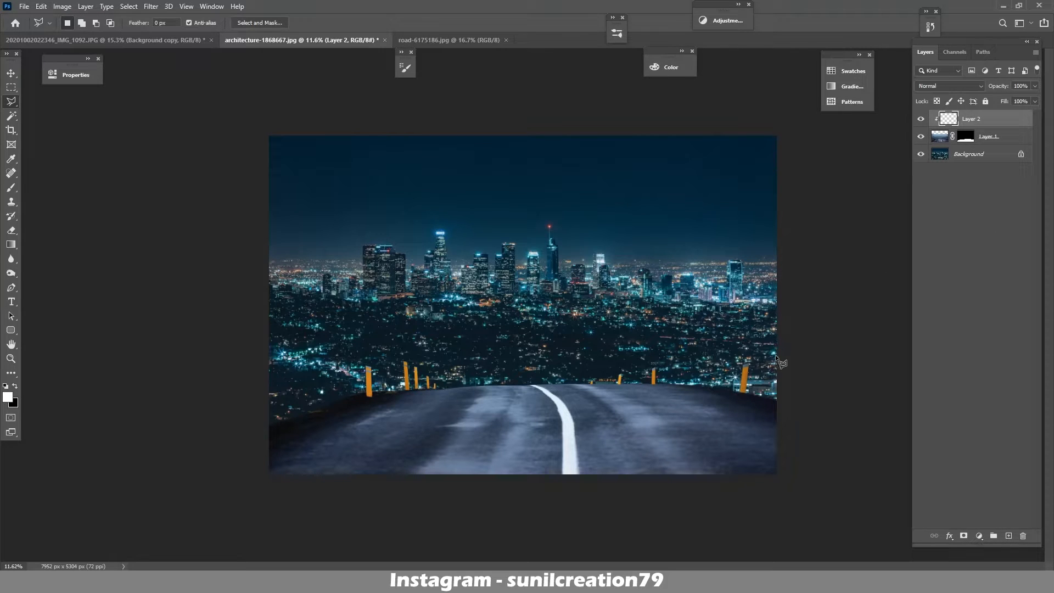
{"action": "key", "text": "Delete"}
- Add a Solid Color fill layer of 808080 above the road layer and set its blend mode to Luminosity
{"action": "left_click", "coordinate": [979, 536]}
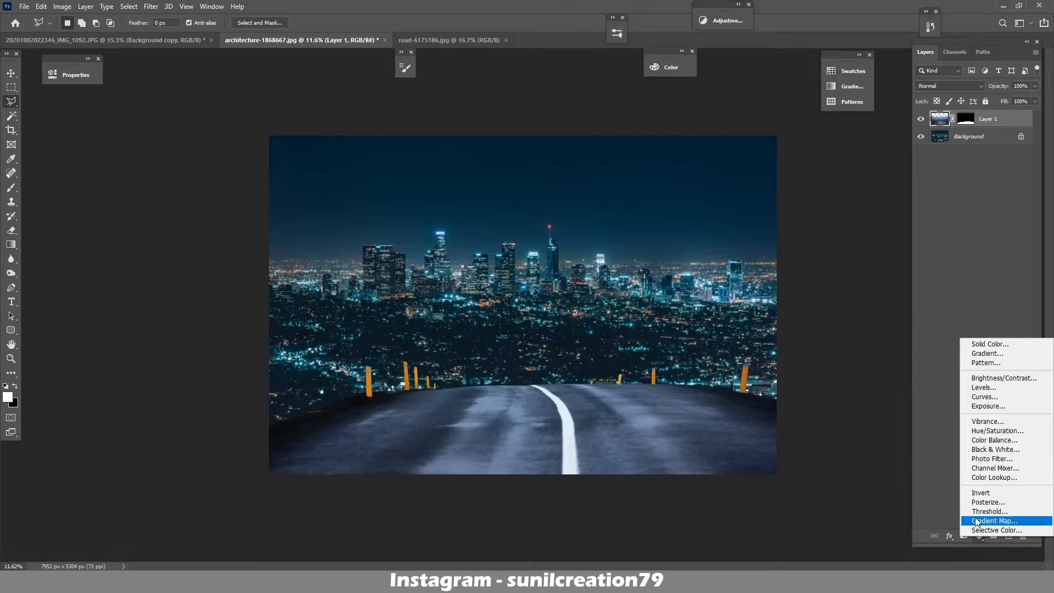
{"action": "left_click", "coordinate": [972, 344]}
{"action": "type", "text": "808080"}
{"action": "left_click", "coordinate": [973, 229]}
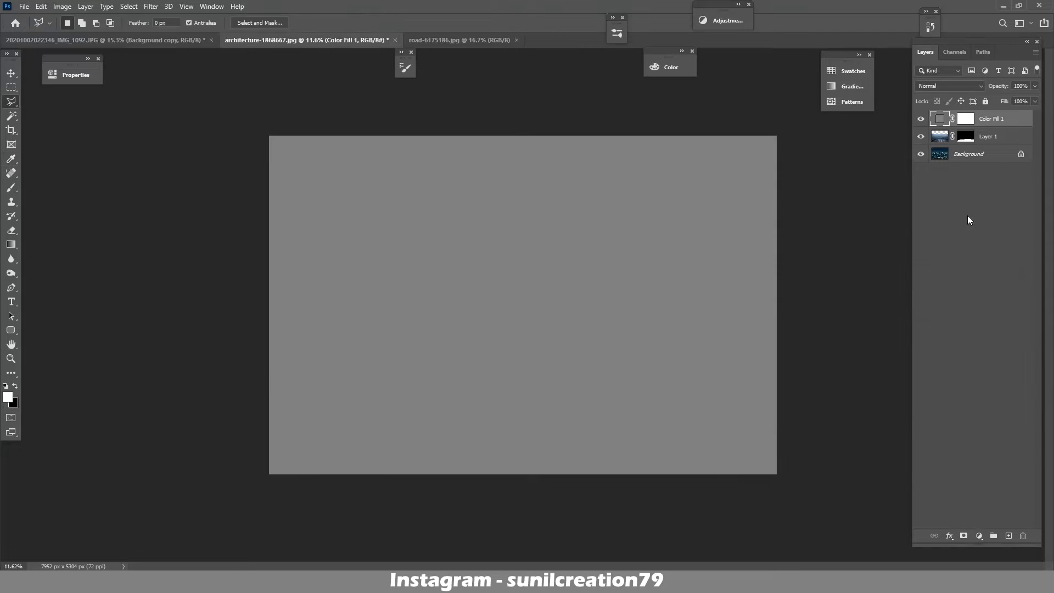
{"action": "left_click", "coordinate": [949, 86]}
{"action": "left_click", "coordinate": [929, 351]}
- Add a Curves adjustment clipped to the road layer and lower its red curve to about input 151, output 111
{"action": "left_click", "coordinate": [983, 140]}
{"action": "left_click", "coordinate": [979, 537]}
{"action": "left_click", "coordinate": [982, 391]}
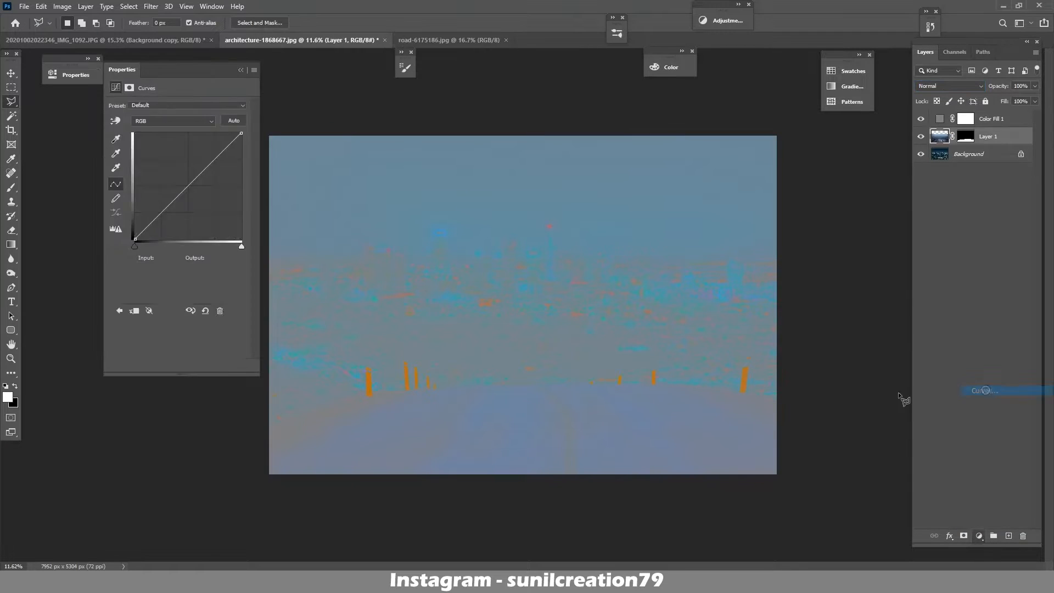
{"action": "left_click", "coordinate": [176, 365]}
{"action": "left_click", "coordinate": [165, 121]}
{"action": "left_click", "coordinate": [148, 138]}
{"action": "left_click", "coordinate": [198, 192]}
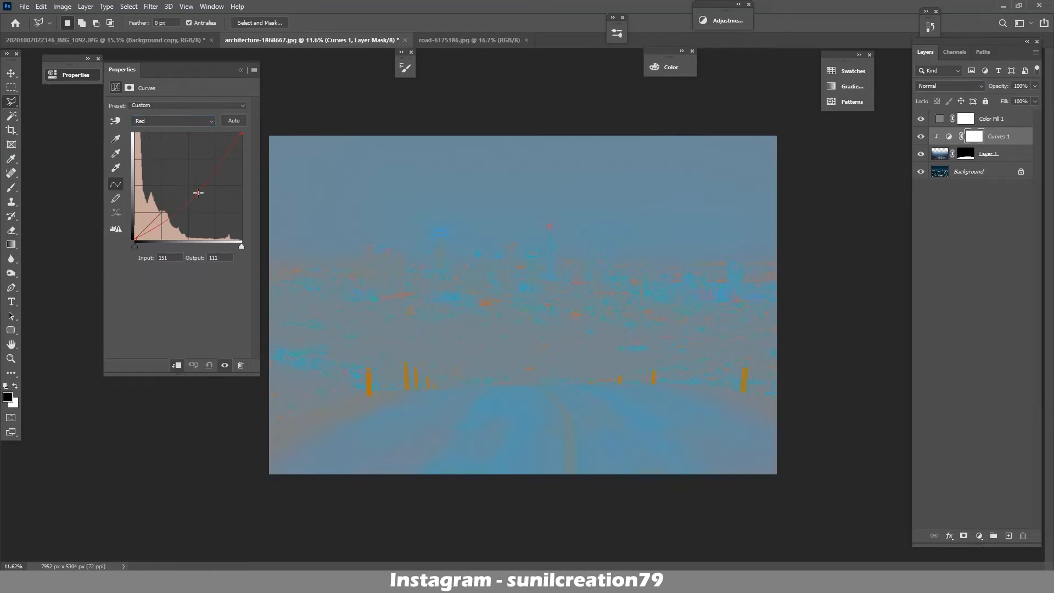
- Lower the road's green curve midtones slightly and its blue curve to about output 174 at input 184, then hide the gray fill layer
{"action": "left_click", "coordinate": [173, 121]}
{"action": "left_click", "coordinate": [148, 148]}
{"action": "left_click", "coordinate": [187, 191]}
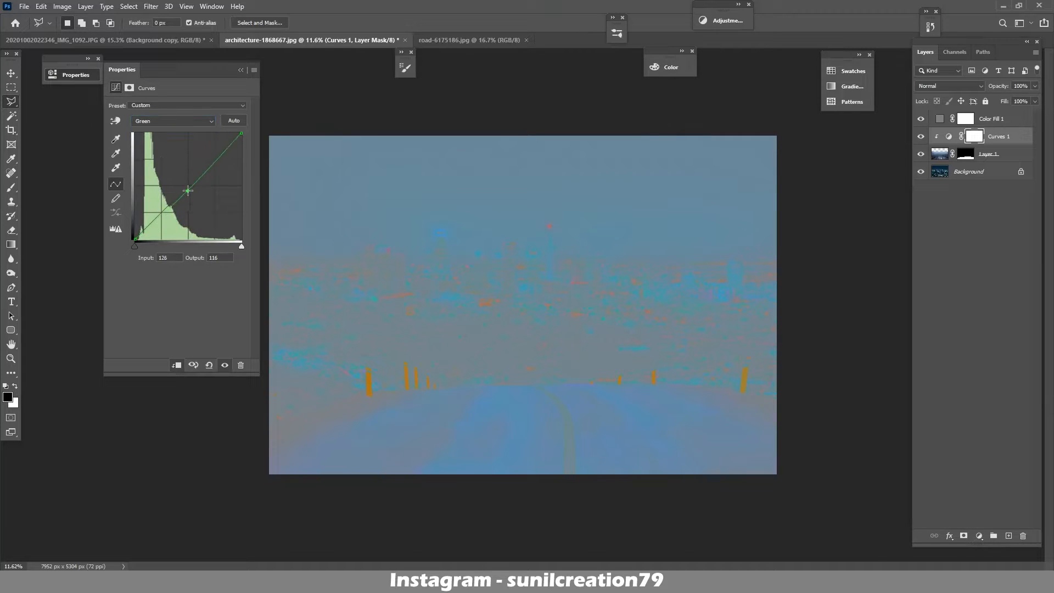
{"action": "left_click", "coordinate": [174, 121]}
{"action": "left_click", "coordinate": [150, 154]}
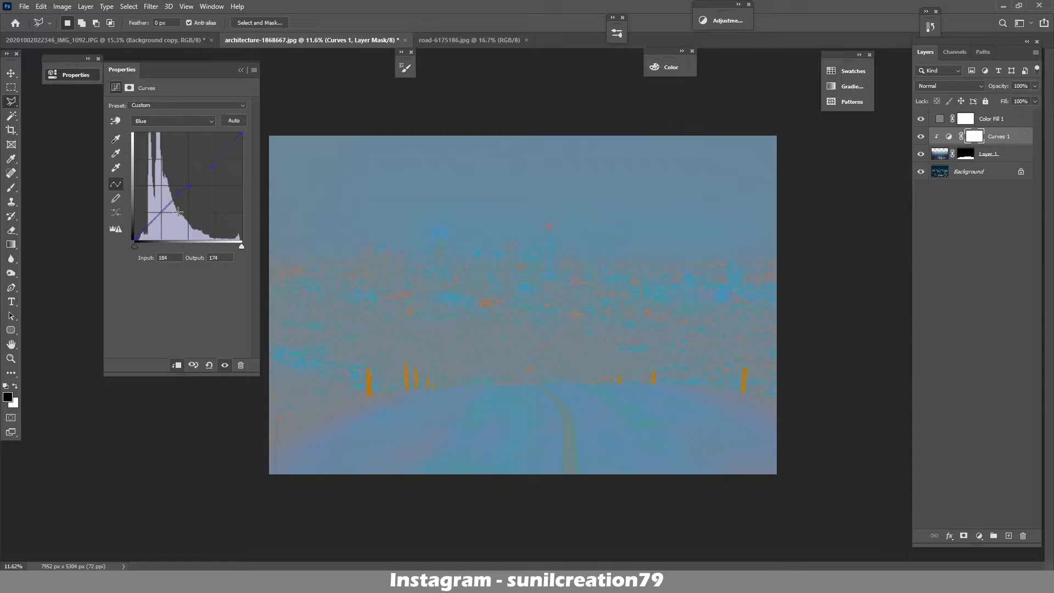
{"action": "left_click", "coordinate": [921, 119]}
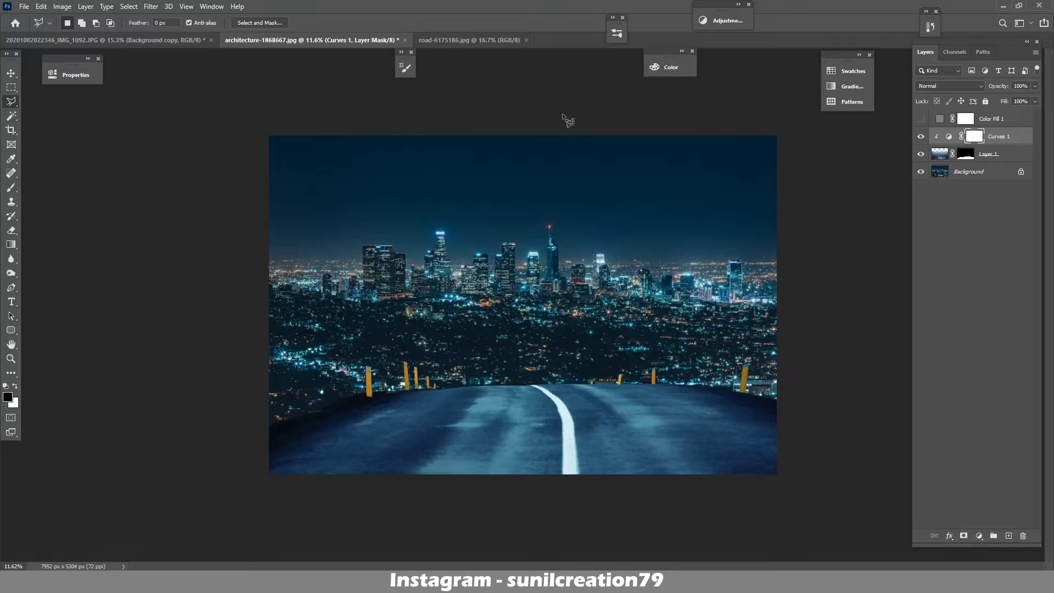
- Bring the man-and-motorcycle cutout layer into the city composite and position it on the road near the canvas's centre
{"action": "key", "text": "ctrl+Tab"}
{"action": "key", "text": "ctrl+Tab"}
{"action": "key", "text": "v"}
{"action": "key", "text": "x"}
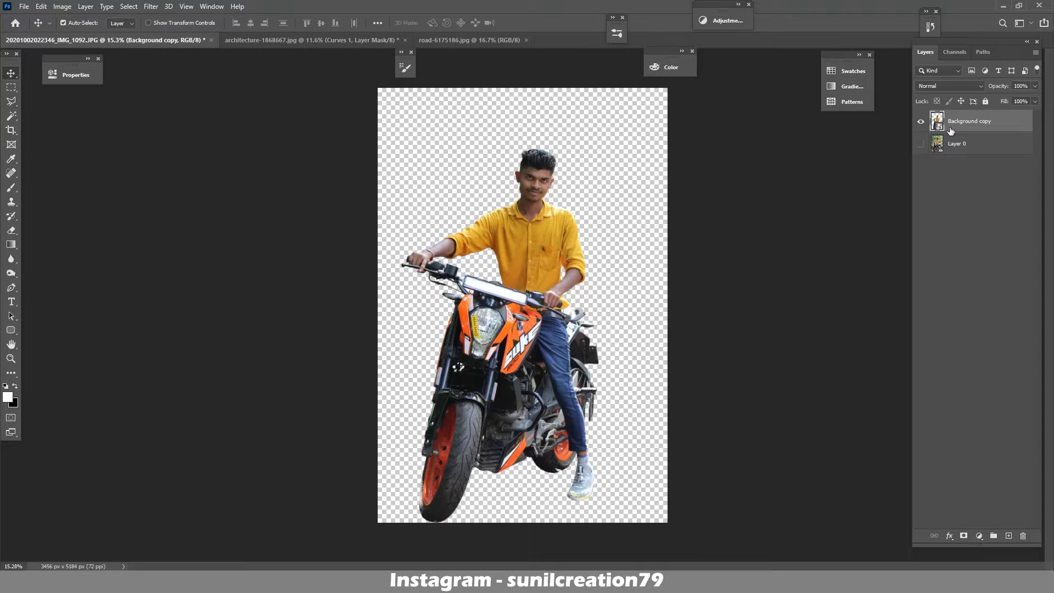
{"action": "left_click_drag", "start_coordinate": [950, 129], "coordinate": [540, 325]}
{"action": "left_click_drag", "start_coordinate": [553, 275], "coordinate": [527, 260]}
- Add a guide layout of three columns and three rows to check the cutout's placement, and hide the guides
{"action": "left_click", "coordinate": [186, 8]}
{"action": "left_click", "coordinate": [224, 336]}
{"action": "left_click", "coordinate": [354, 111]}
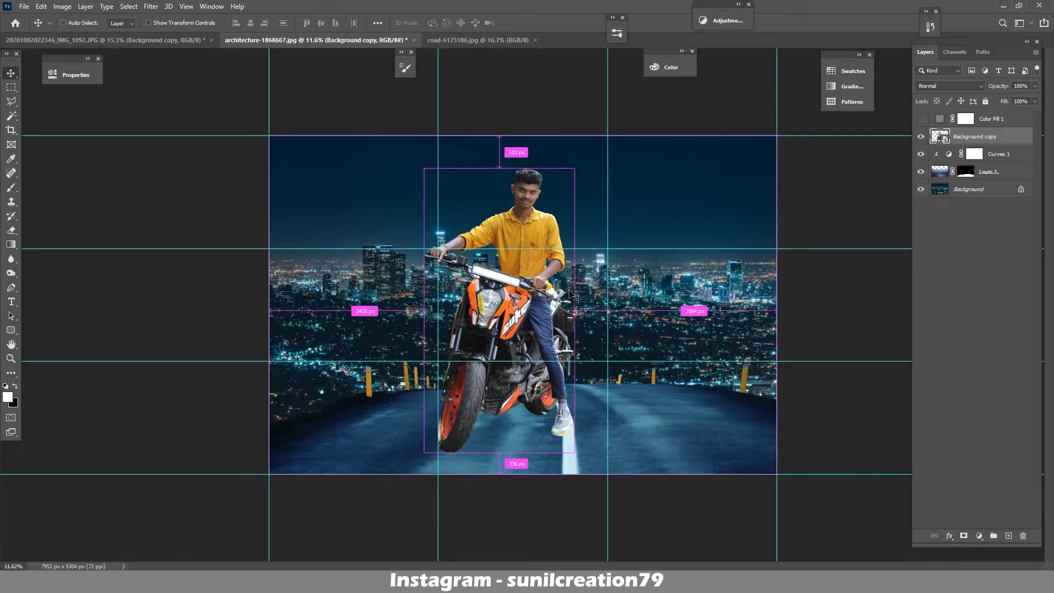
{"action": "key", "text": "ctrl+semicolon"}
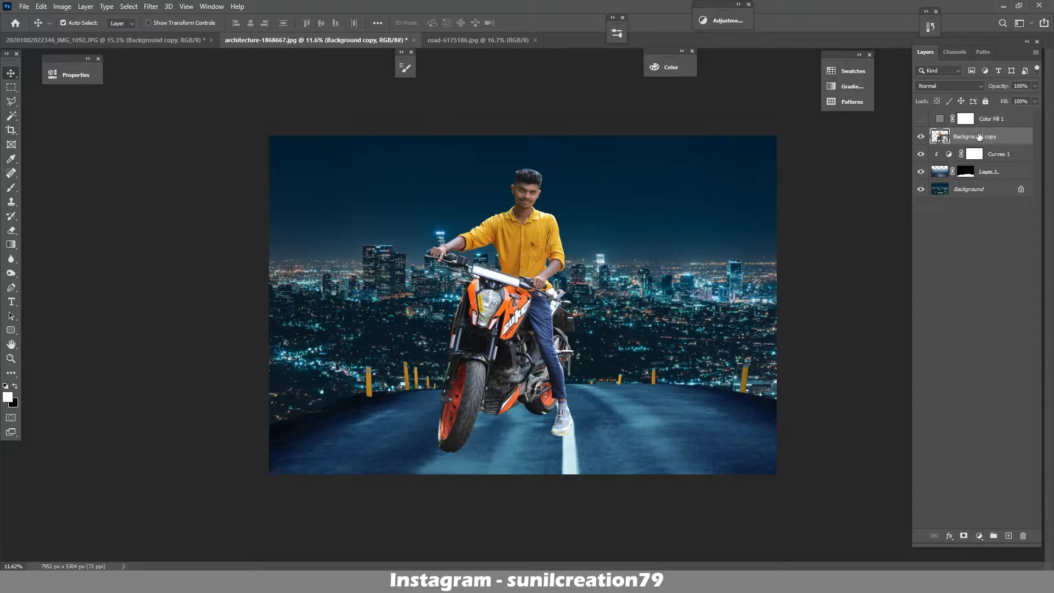
- Add a Black & White adjustment above the cutout and darken the cutout with a clipped Curves point at input 154, output 109
{"action": "left_click", "coordinate": [979, 535]}
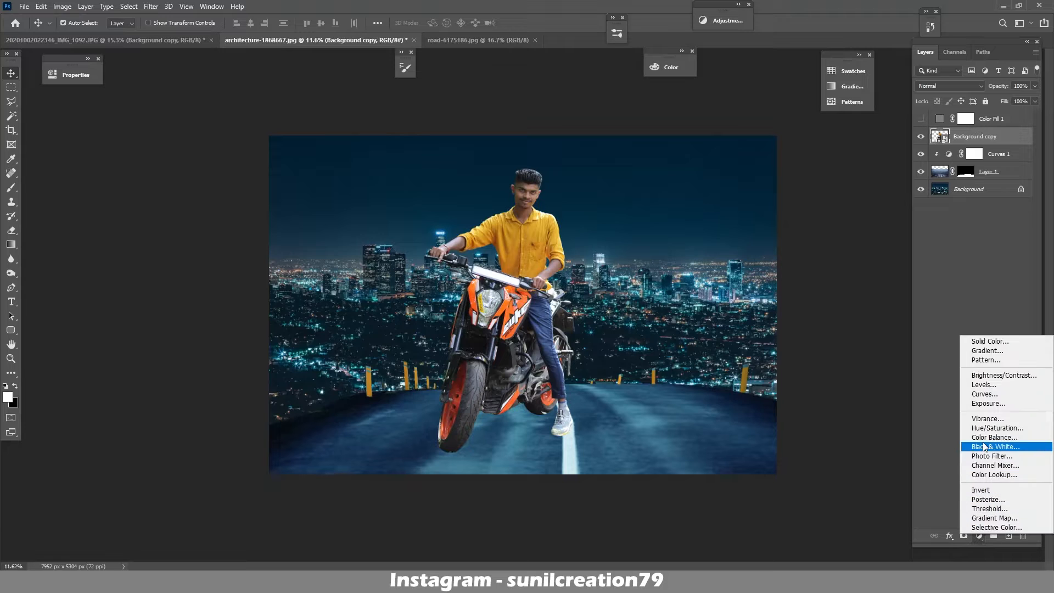
{"action": "left_click", "coordinate": [983, 447]}
{"action": "left_click", "coordinate": [975, 154]}
{"action": "left_click", "coordinate": [978, 535]}
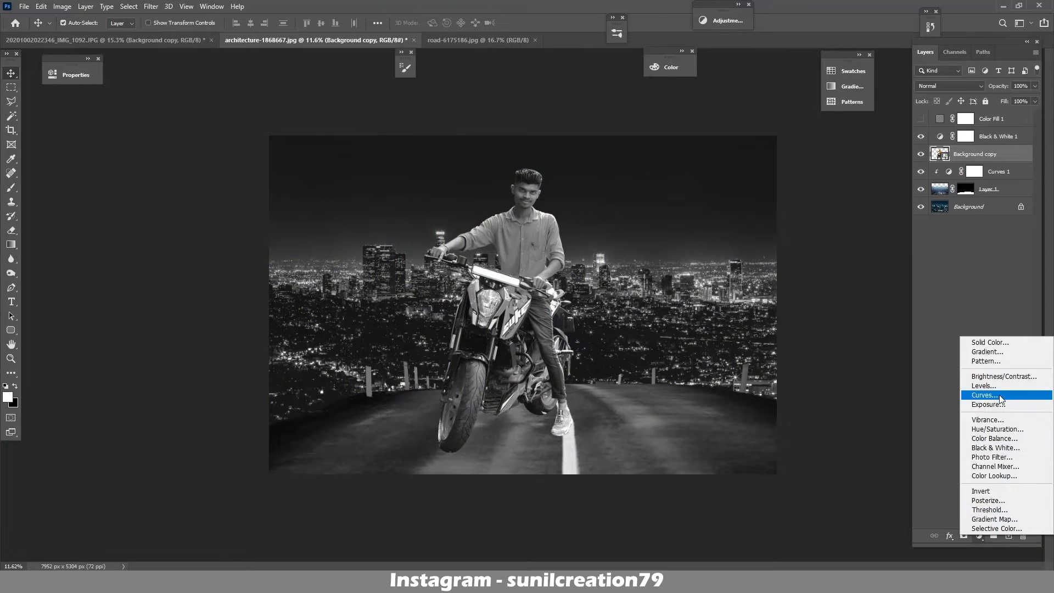
{"action": "left_click", "coordinate": [983, 390]}
{"action": "left_click", "coordinate": [176, 365]}
{"action": "left_click_drag", "start_coordinate": [187, 185], "coordinate": [199, 196]}
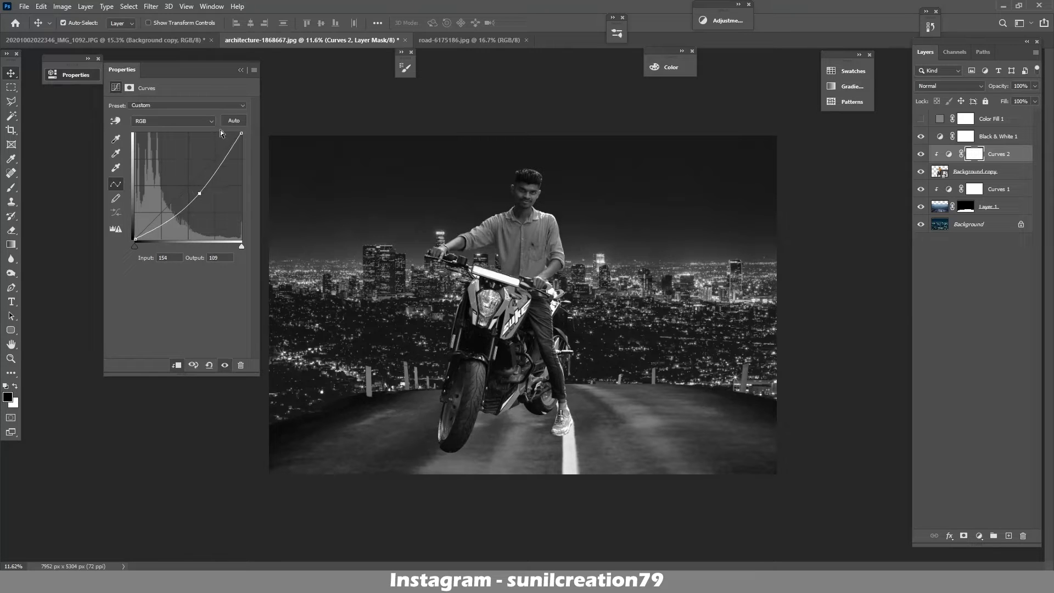
{"action": "left_click", "coordinate": [240, 70]}
- Preview the darkened cutout in colour, and hide its Curves adjustment to compare in black and white
{"action": "left_click", "coordinate": [921, 136]}
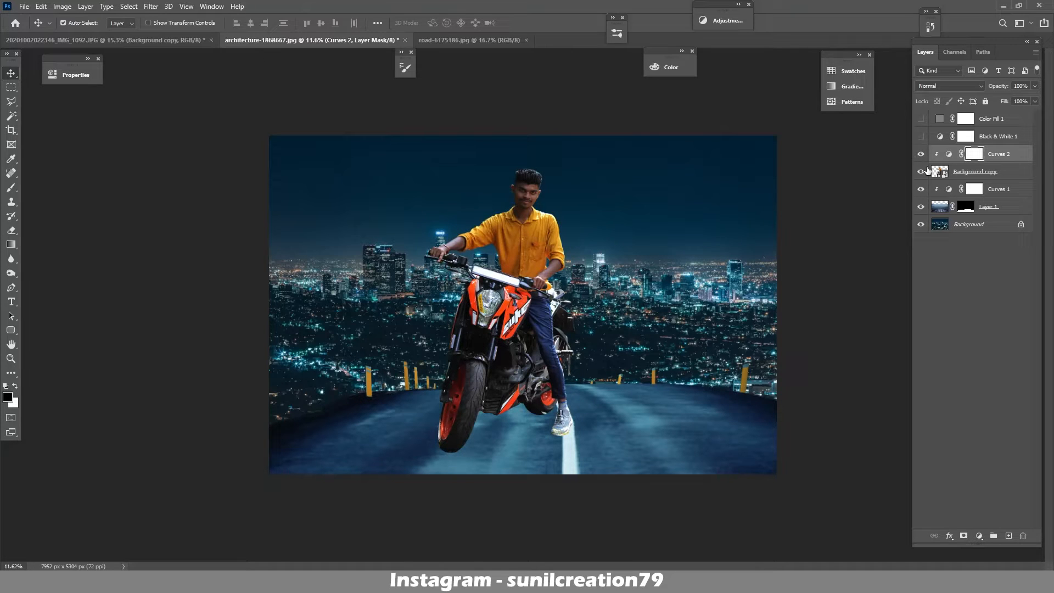
{"action": "left_click", "coordinate": [921, 136]}
{"action": "left_click", "coordinate": [921, 154]}
- Brighten the road and city with an unclipped Curves adjustment at input 102, output 148, and hide the Black & White layer
{"action": "left_click", "coordinate": [985, 192]}
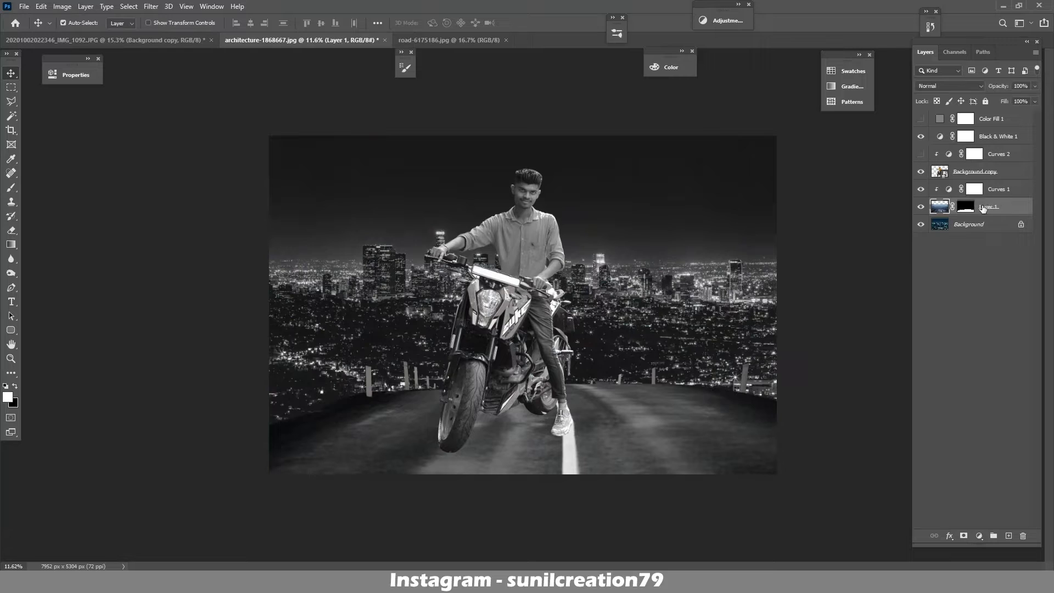
{"action": "left_click", "coordinate": [979, 535]}
{"action": "left_click", "coordinate": [986, 397]}
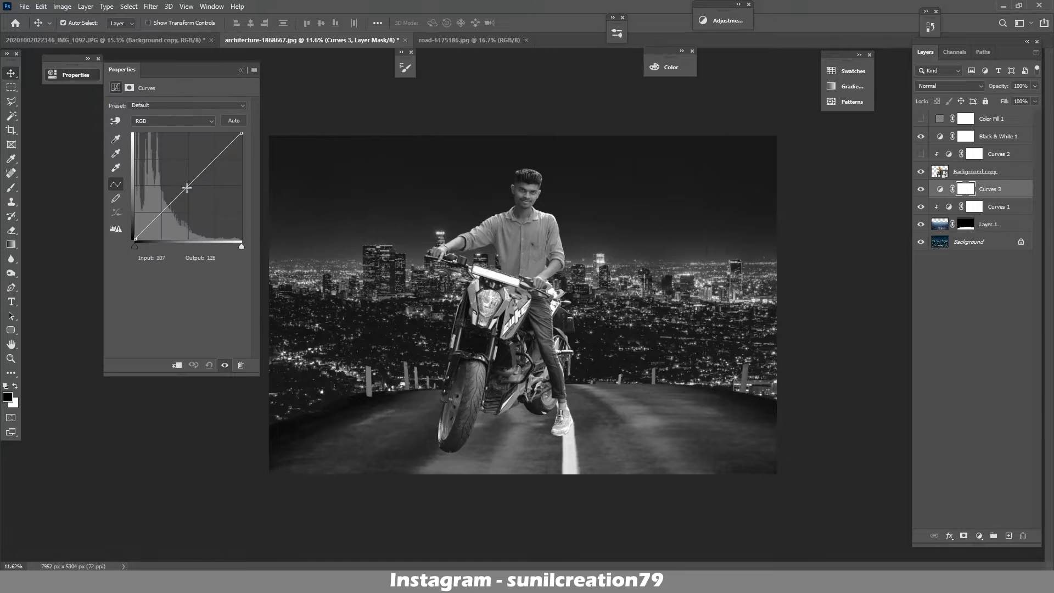
{"action": "left_click_drag", "start_coordinate": [187, 184], "coordinate": [178, 184]}
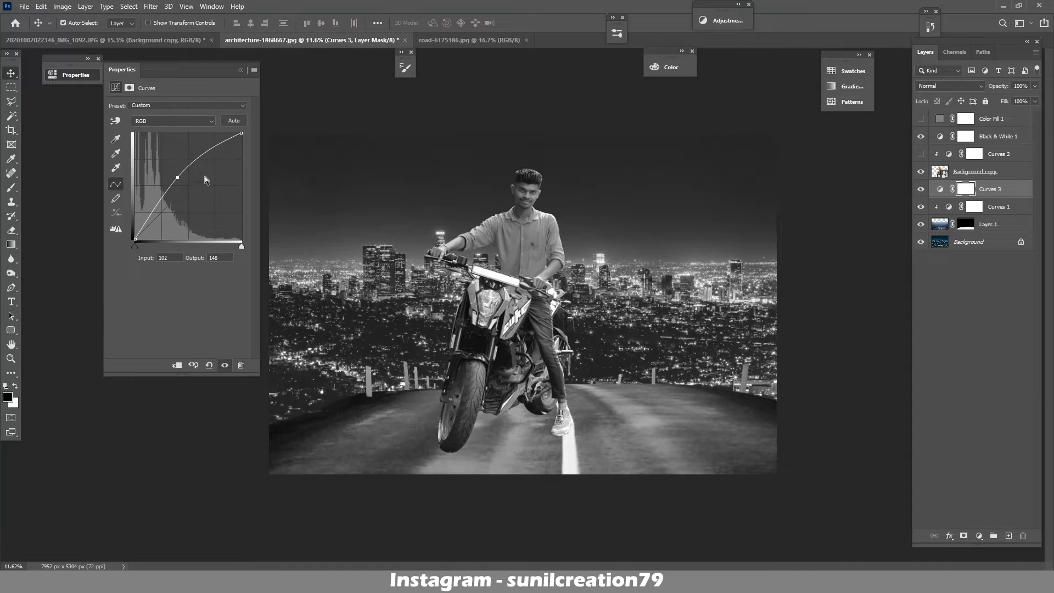
{"action": "left_click", "coordinate": [921, 136]}
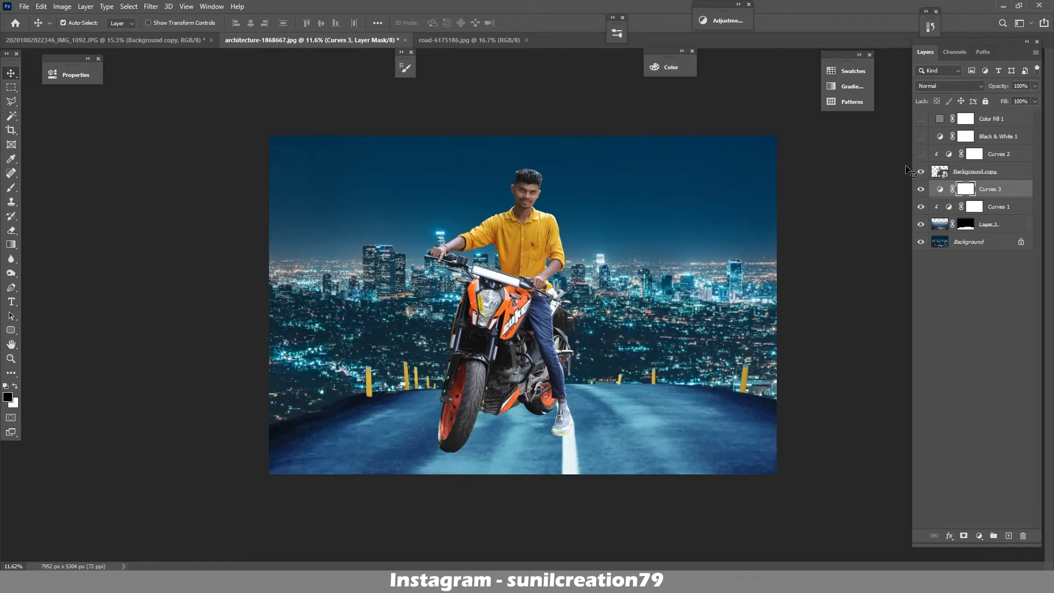
- Delete the Black & White and gray Color Fill layers, and show the cutout's Curves adjustment again
{"action": "left_click", "coordinate": [964, 171]}
{"action": "left_click", "coordinate": [982, 141]}
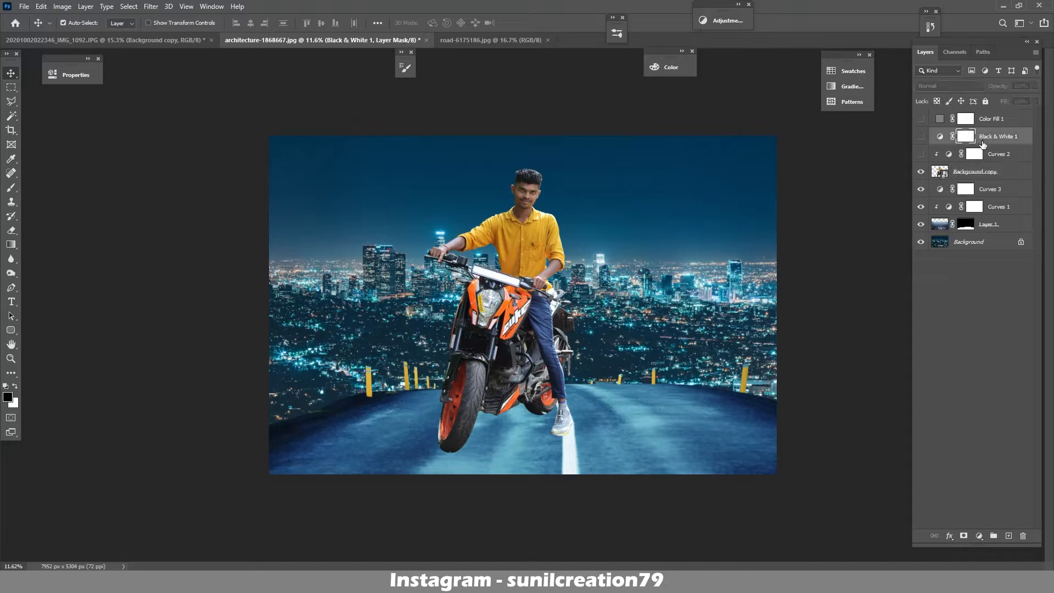
{"action": "left_click", "coordinate": [982, 122]}
{"action": "key", "text": "Delete"}
{"action": "key", "text": "Delete"}
{"action": "left_click", "coordinate": [921, 119]}
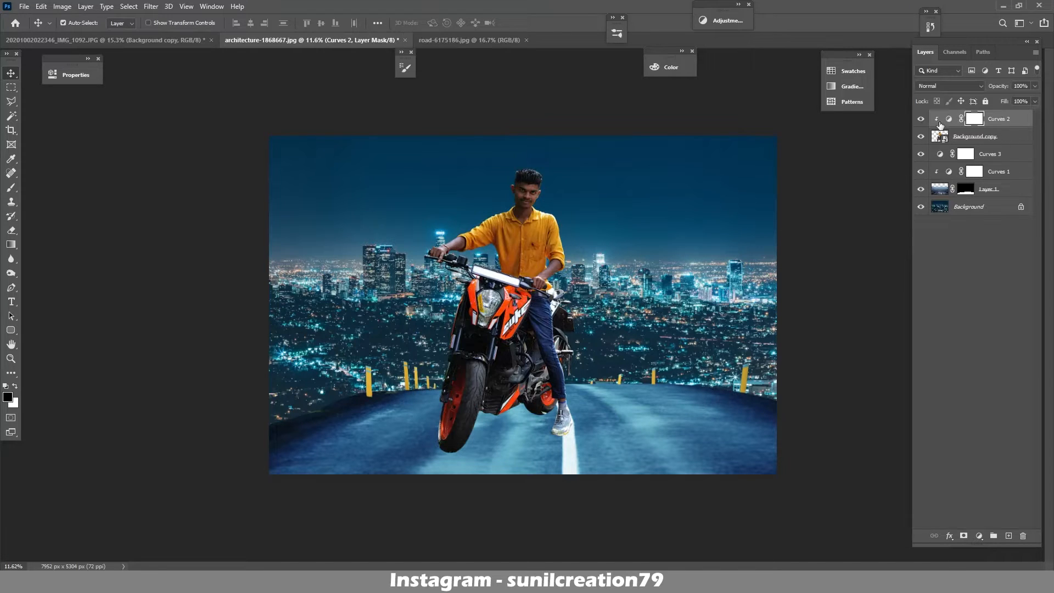
- Delete the Curves adjustment clipped to the man and motorcycle cutout, and rasterize the cutout layer
{"action": "key", "text": "Delete"}
{"action": "right_click", "coordinate": [959, 124]}
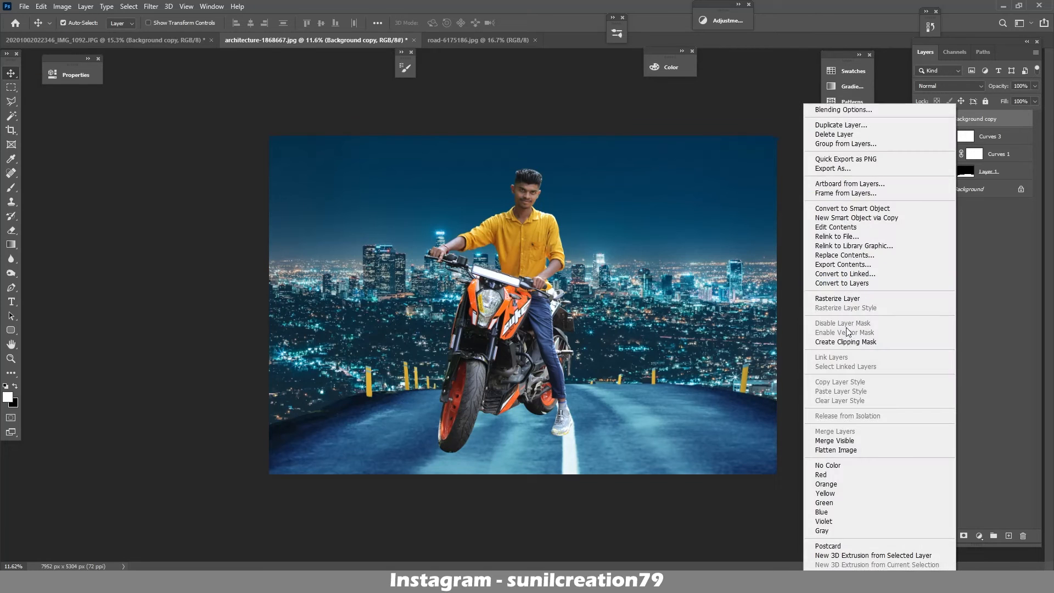
{"action": "left_click", "coordinate": [848, 299]}
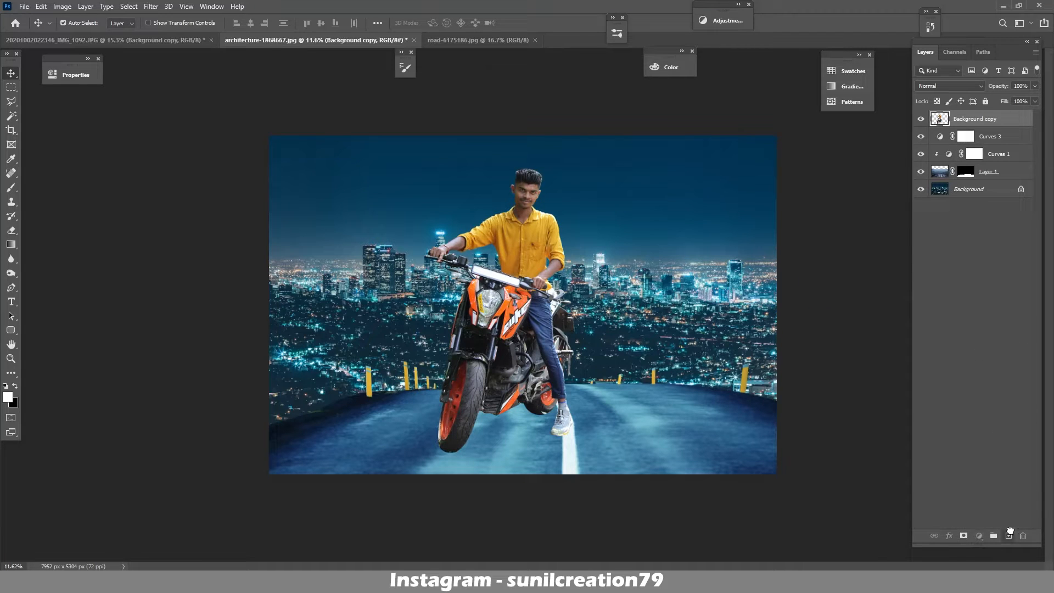
- Duplicate the cutout as a clipped copy and heal away the leaf debris on the tyres with the Spot Healing Brush
{"action": "key", "text": "ctrl+j"}
{"action": "key", "text": "ctrl+alt+g"}
{"action": "key", "text": "z"}
{"action": "left_click_drag", "start_coordinate": [455, 450], "coordinate": [513, 453]}
{"action": "key", "text": "v"}
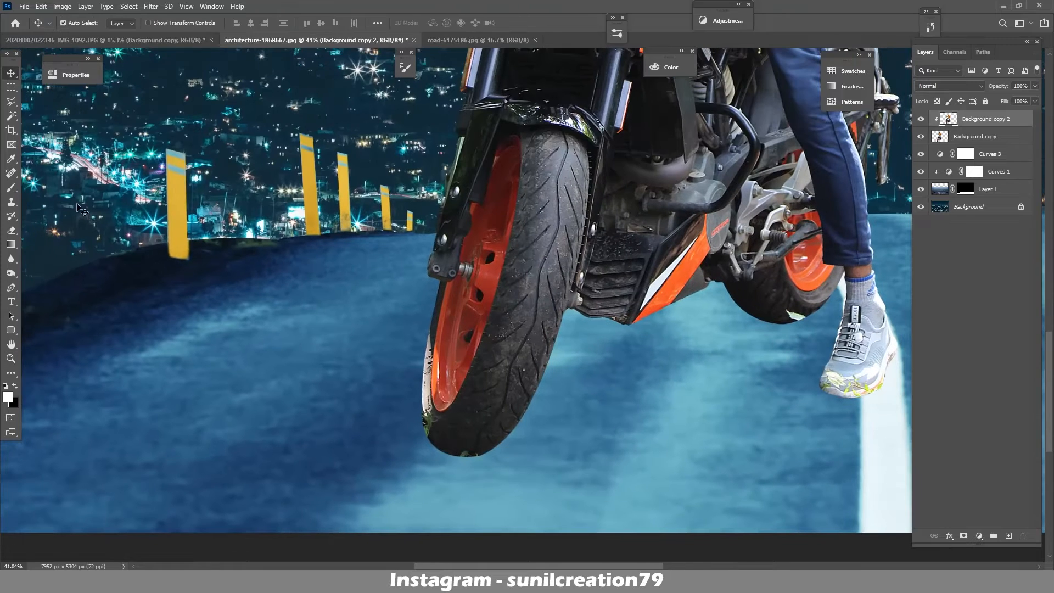
{"action": "key", "text": "j"}
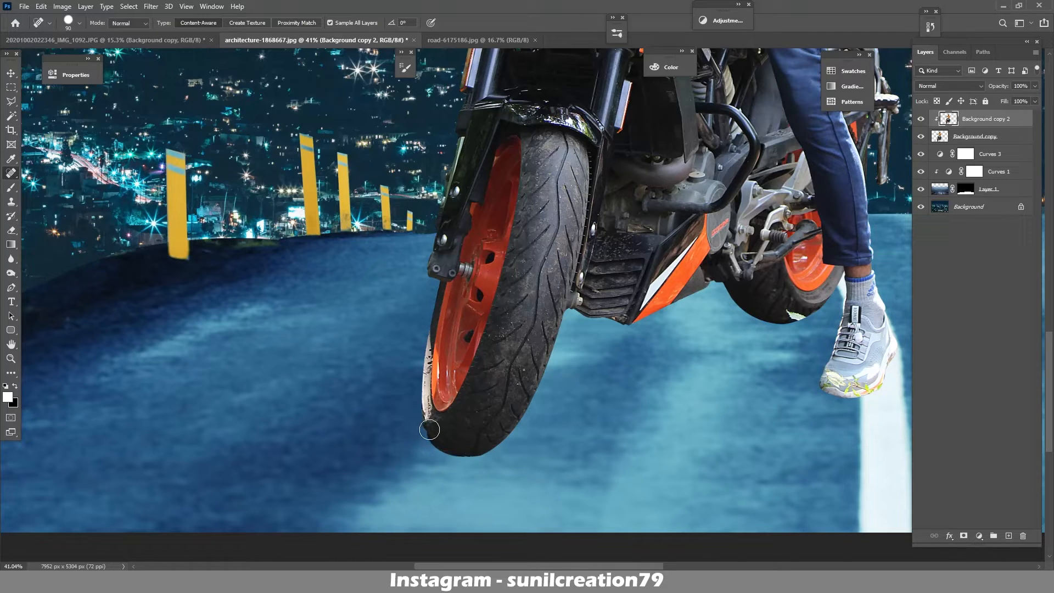
{"action": "scroll", "coordinate": [438, 419], "scroll_direction": "up", "scroll_amount": 3}
{"action": "scroll", "coordinate": [439, 419], "scroll_direction": "right", "scroll_amount": 5}
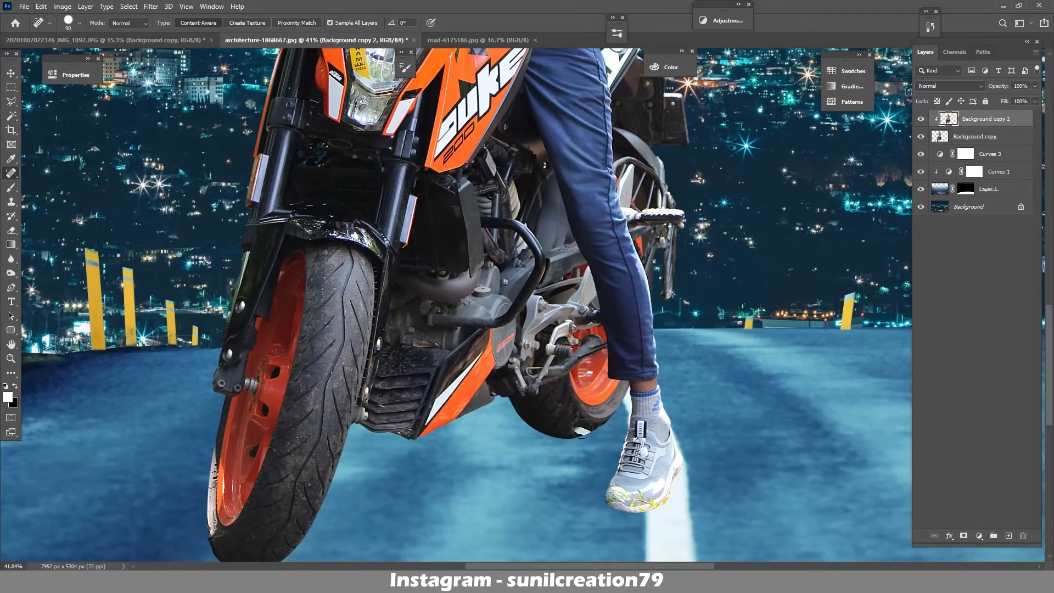
- Heal away the grass and yellow leaf marks along the toe and sole of the man's shoe
{"action": "scroll", "coordinate": [580, 432], "scroll_direction": "up", "scroll_amount": 5}
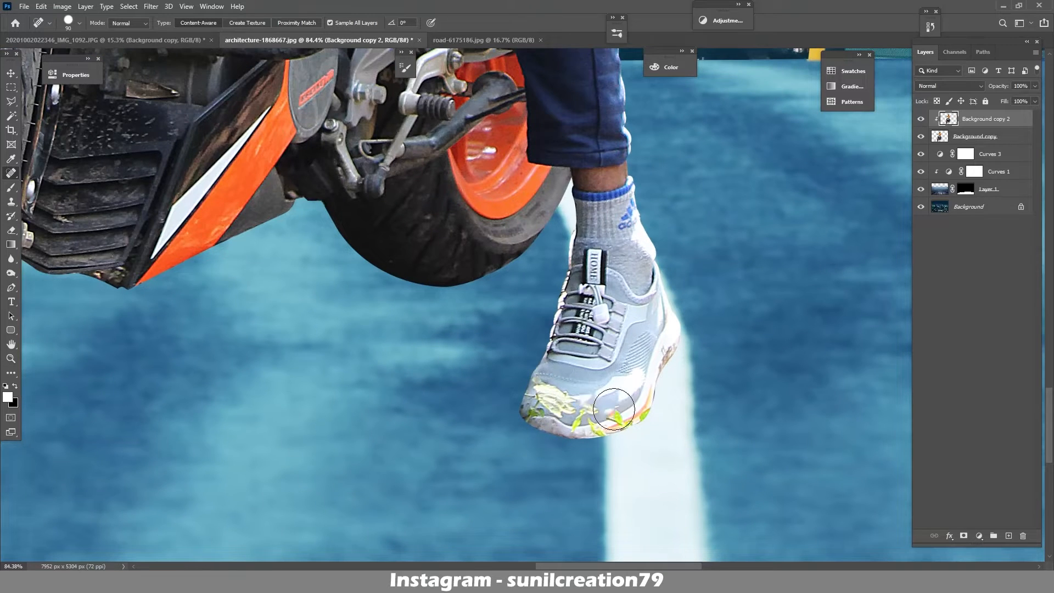
{"action": "left_click_drag", "start_coordinate": [610, 417], "coordinate": [619, 415]}
{"action": "mouse_move", "coordinate": [611, 415]}
{"action": "left_mouse_down"}
{"action": "mouse_move", "coordinate": [645, 380]}
{"action": "mouse_move", "coordinate": [636, 416]}
{"action": "mouse_move", "coordinate": [574, 415]}
{"action": "mouse_move", "coordinate": [591, 429]}
{"action": "mouse_move", "coordinate": [632, 422]}
{"action": "mouse_move", "coordinate": [557, 417]}
{"action": "mouse_move", "coordinate": [547, 387]}
{"action": "mouse_move", "coordinate": [573, 416]}
{"action": "mouse_move", "coordinate": [546, 403]}
{"action": "left_mouse_up"}
{"action": "left_click", "coordinate": [601, 428]}
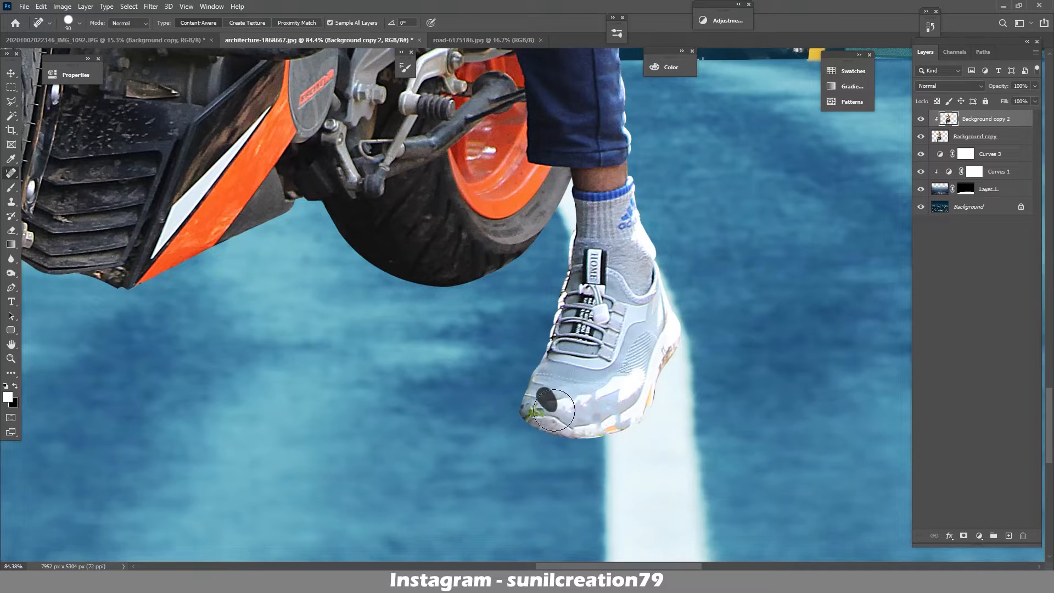
{"action": "left_click", "coordinate": [534, 412]}
{"action": "left_click", "coordinate": [522, 413]}
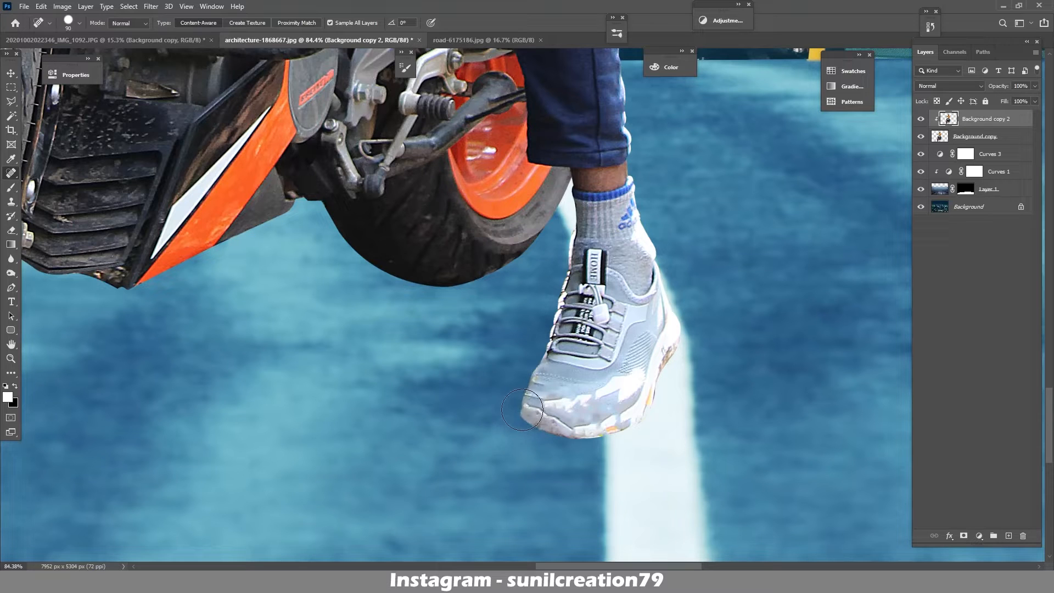
{"action": "left_click", "coordinate": [522, 409]}
{"action": "left_click", "coordinate": [638, 419]}
{"action": "left_click", "coordinate": [646, 412]}
{"action": "left_click", "coordinate": [608, 430]}
- Add an empty layer above the Curves 3 adjustment and prepare a soft brush with 5% flow and 25% roundness
{"action": "key", "text": "z"}
{"action": "left_click_drag", "start_coordinate": [613, 339], "coordinate": [517, 357]}
{"action": "left_click", "coordinate": [994, 154]}
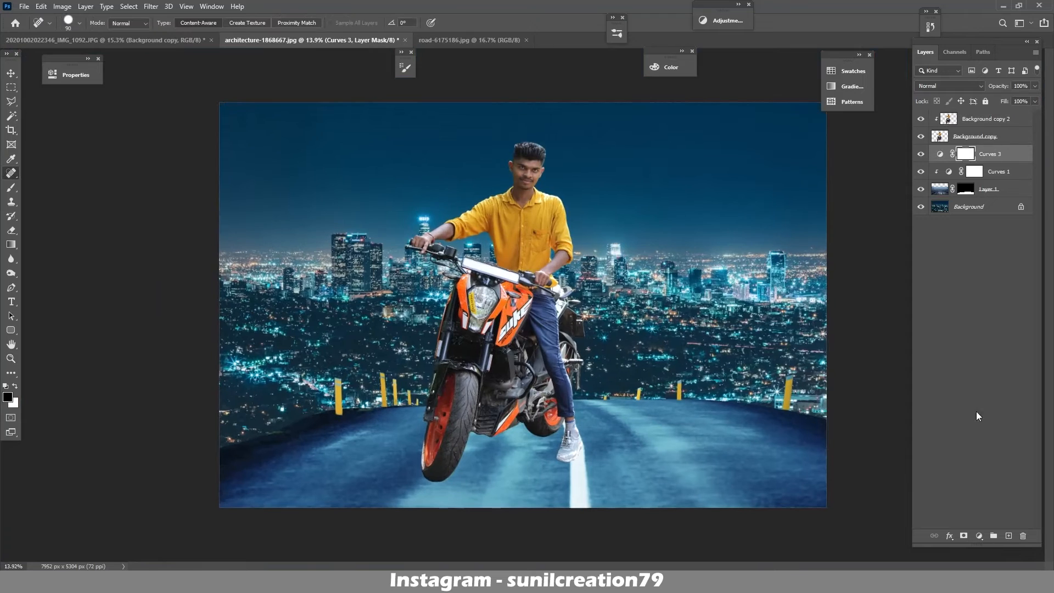
{"action": "left_click", "coordinate": [1009, 536]}
{"action": "left_click", "coordinate": [12, 187]}
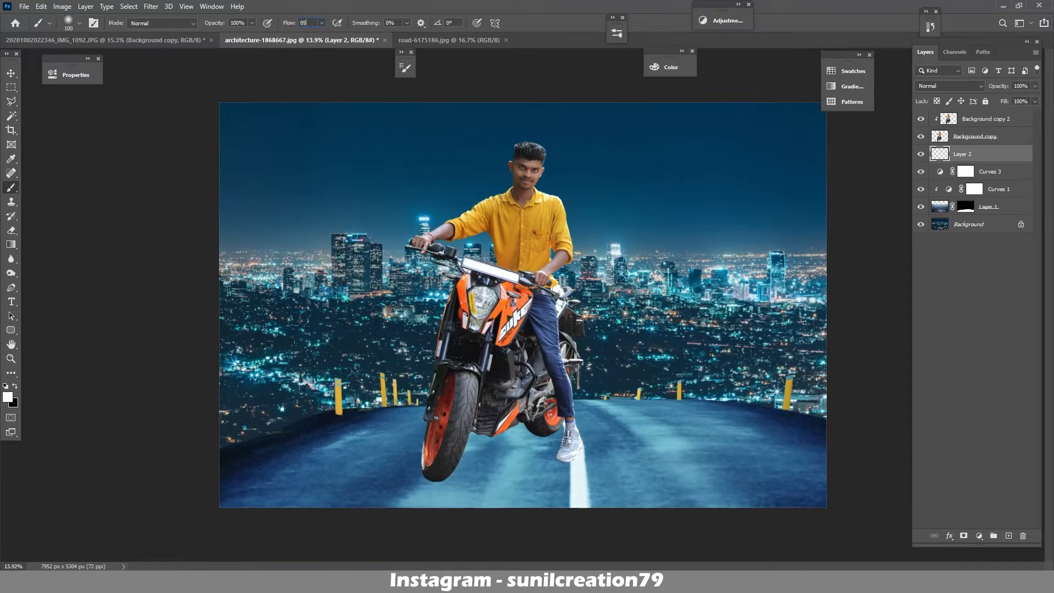
{"action": "key", "text": "Return"}
{"action": "left_click", "coordinate": [94, 26]}
{"action": "left_click_drag", "start_coordinate": [589, 172], "coordinate": [589, 183]}
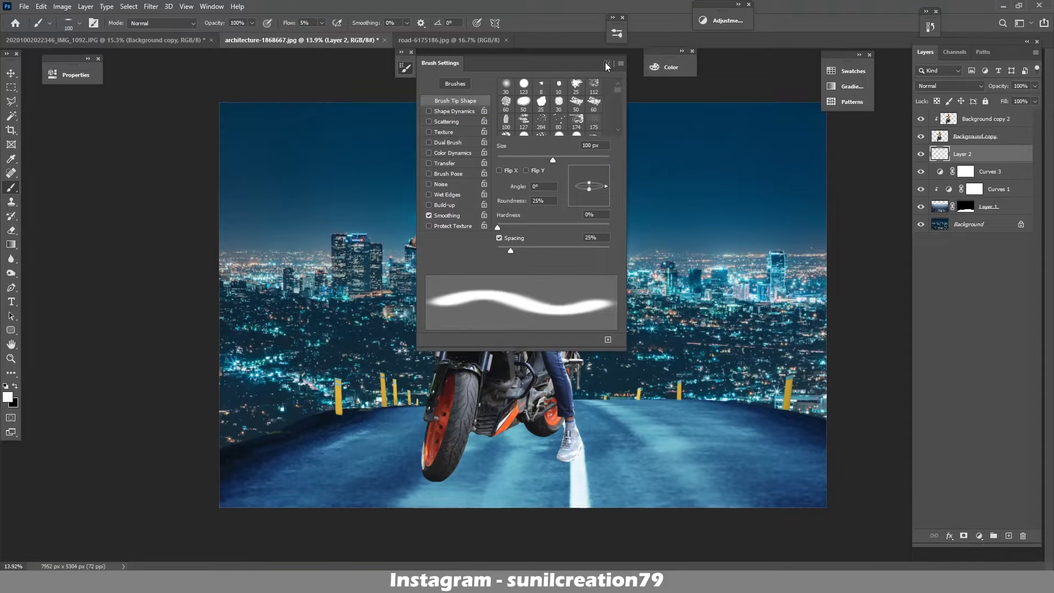
{"action": "left_click", "coordinate": [606, 65]}
- Sample the road's dark blue and paint soft ground shadows beneath the motorcycle, its wheels and the shoe
{"action": "left_click", "coordinate": [325, 418], "text": "alt"}
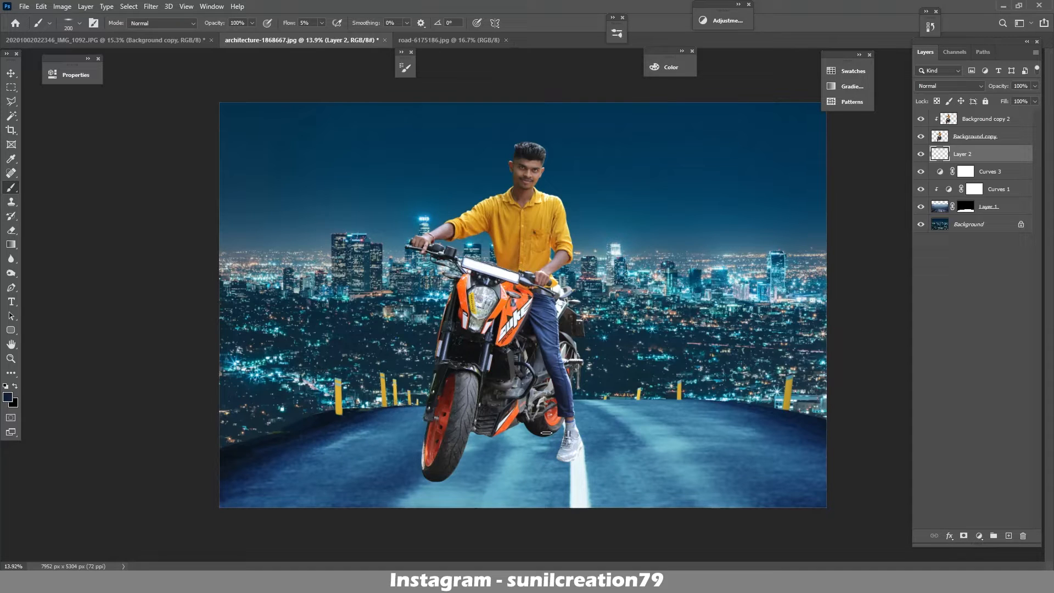
{"action": "left_click_drag", "start_coordinate": [554, 421], "coordinate": [528, 433]}
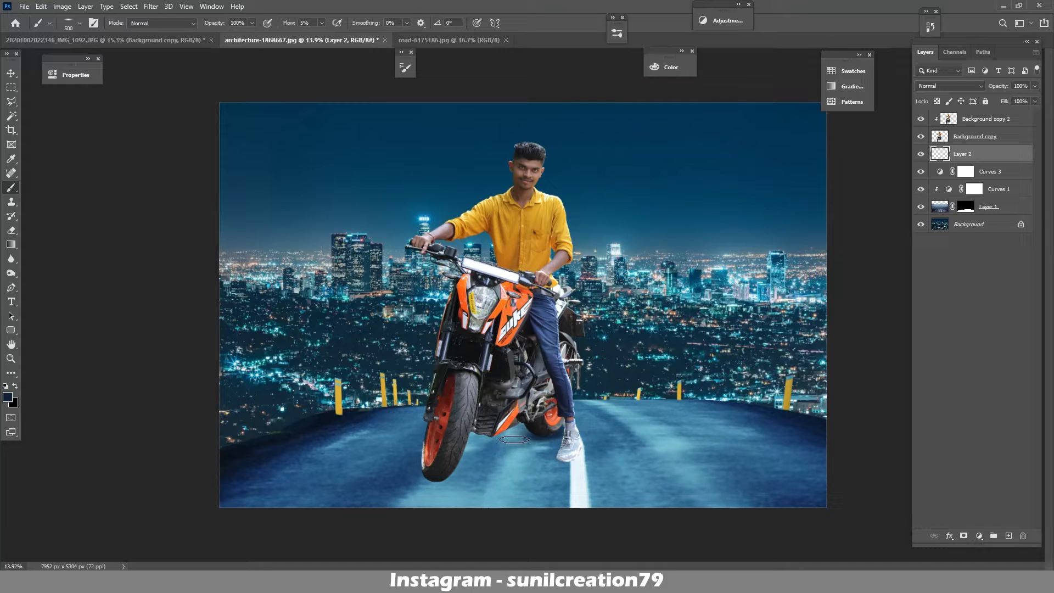
{"action": "mouse_move", "coordinate": [514, 439]}
{"action": "left_mouse_down"}
{"action": "mouse_move", "coordinate": [482, 467]}
{"action": "mouse_move", "coordinate": [479, 449]}
{"action": "mouse_move", "coordinate": [542, 436]}
{"action": "mouse_move", "coordinate": [463, 485]}
{"action": "mouse_move", "coordinate": [448, 462]}
{"action": "mouse_move", "coordinate": [430, 480]}
{"action": "mouse_move", "coordinate": [443, 483]}
{"action": "mouse_move", "coordinate": [461, 469]}
{"action": "mouse_move", "coordinate": [422, 472]}
{"action": "mouse_move", "coordinate": [535, 442]}
{"action": "mouse_move", "coordinate": [514, 451]}
{"action": "left_mouse_up"}
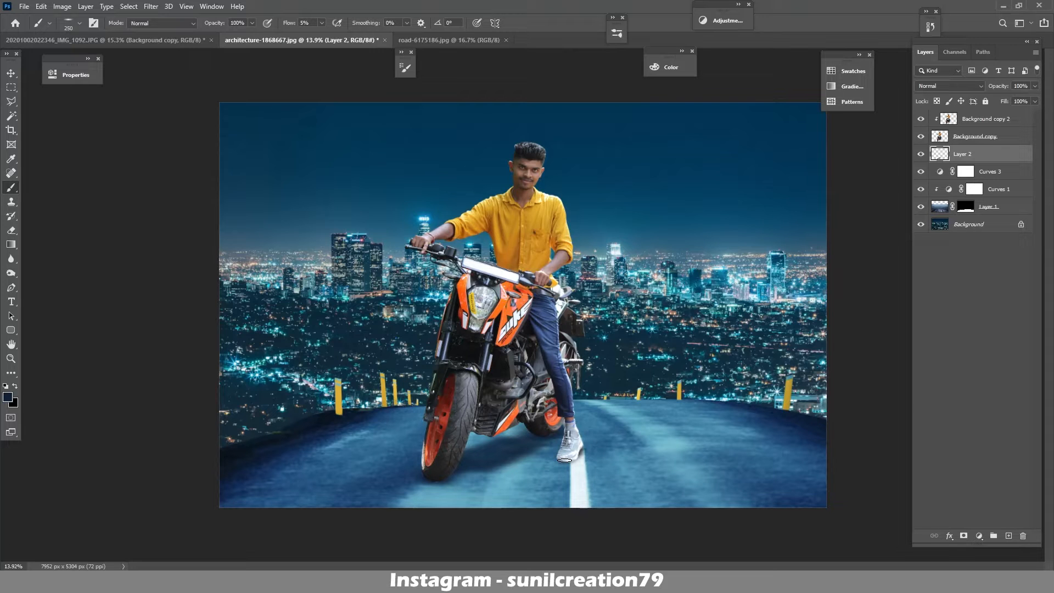
- Set the Eraser to the Soft Round brush and flatten the roundness of its tip
{"action": "key", "text": "ctrl+space"}
{"action": "left_click_drag", "start_coordinate": [558, 466], "coordinate": [600, 468]}
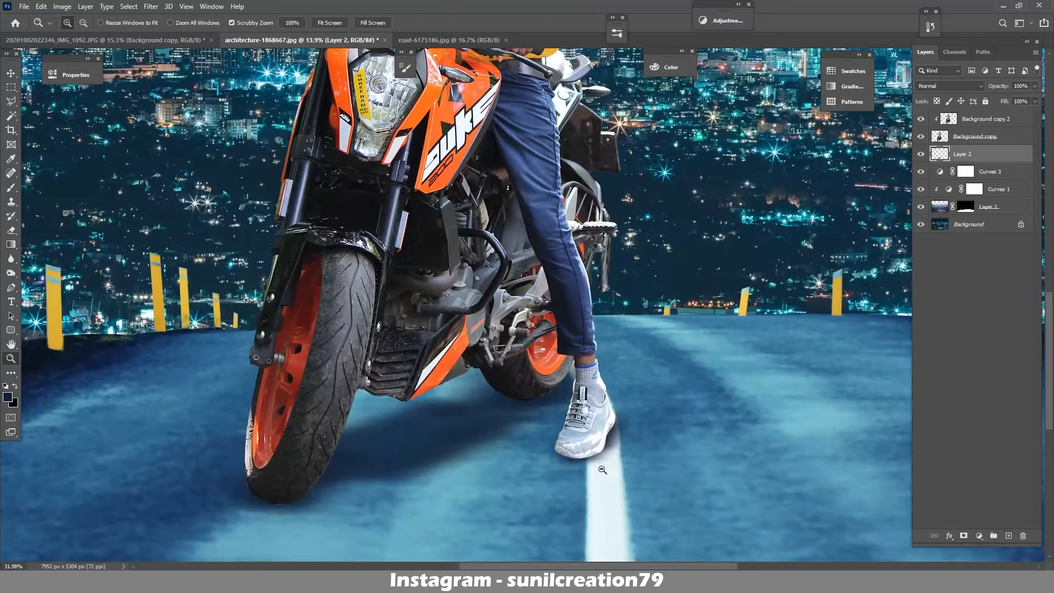
{"action": "key", "text": "e"}
{"action": "left_click", "coordinate": [80, 23]}
{"action": "left_click_drag", "start_coordinate": [139, 359], "coordinate": [137, 146]}
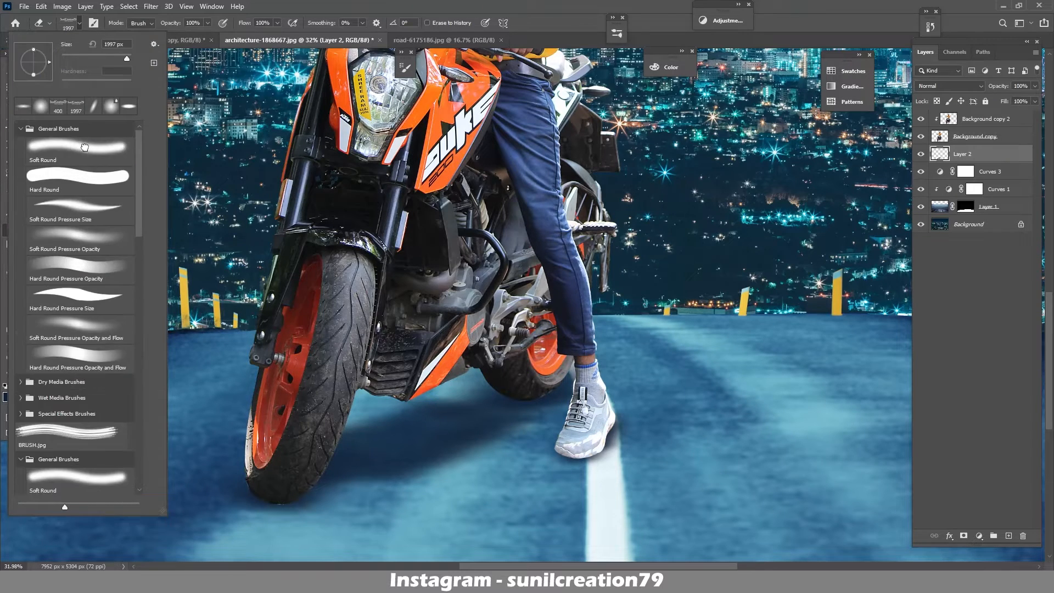
{"action": "left_click", "coordinate": [85, 148]}
{"action": "left_click", "coordinate": [252, 42]}
{"action": "left_click", "coordinate": [80, 24]}
{"action": "left_click", "coordinate": [79, 24]}
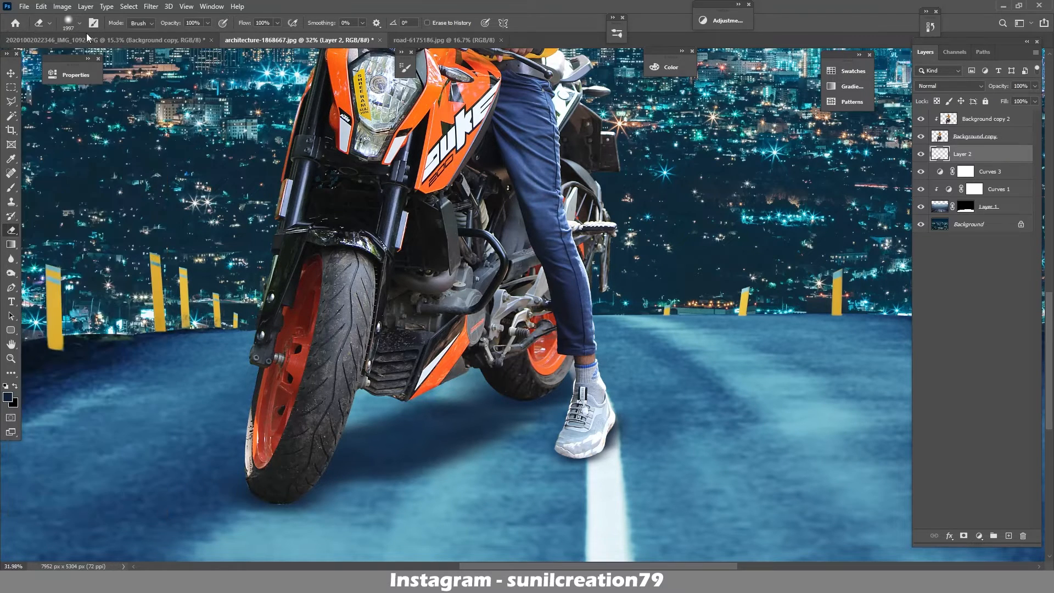
{"action": "left_click", "coordinate": [94, 23]}
{"action": "left_click_drag", "start_coordinate": [589, 175], "coordinate": [589, 183]}
{"action": "left_click", "coordinate": [612, 65]}
- Reduce the eraser size to 150 and refine the painted shadow around the shoe on the white road line
{"action": "key", "text": "bracketleft"}
{"action": "key", "text": "bracketleft"}
{"action": "key", "text": "bracketleft"}
{"action": "key", "text": "bracketleft"}
{"action": "key", "text": "bracketleft"}
{"action": "key", "text": "bracketleft"}
{"action": "key", "text": "bracketleft"}
{"action": "key", "text": "bracketleft"}
{"action": "key", "text": "bracketleft"}
{"action": "key", "text": "bracketleft"}
{"action": "key", "text": "bracketleft"}
{"action": "key", "text": "bracketleft"}
{"action": "key", "text": "bracketleft"}
{"action": "key", "text": "bracketleft"}
{"action": "key", "text": "bracketleft"}
{"action": "key", "text": "bracketleft"}
{"action": "key", "text": "bracketleft"}
{"action": "key", "text": "bracketleft"}
{"action": "key", "text": "bracketleft"}
{"action": "key", "text": "bracketleft"}
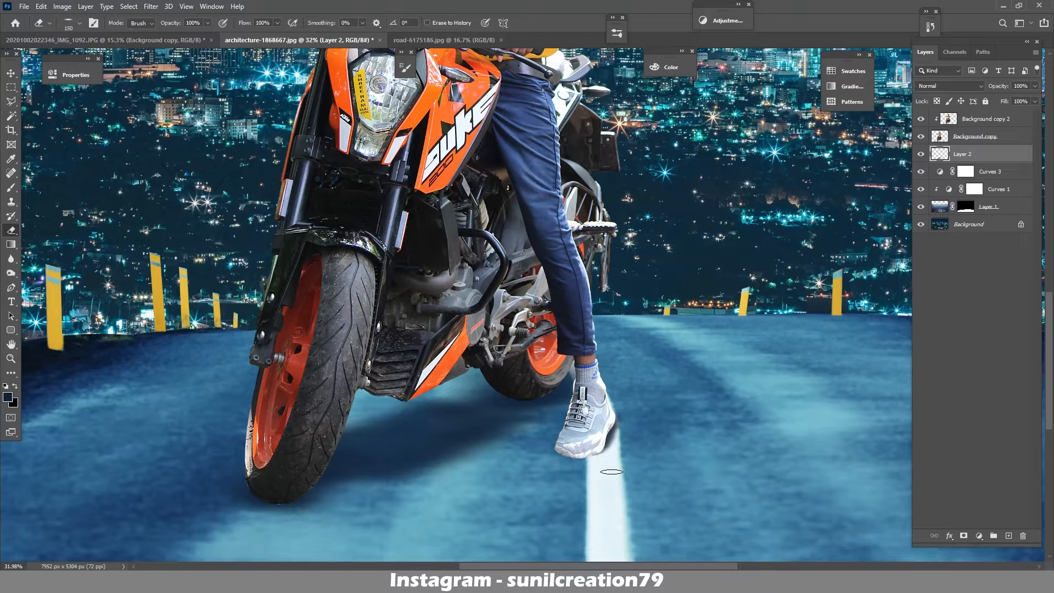
{"action": "key", "text": "b"}
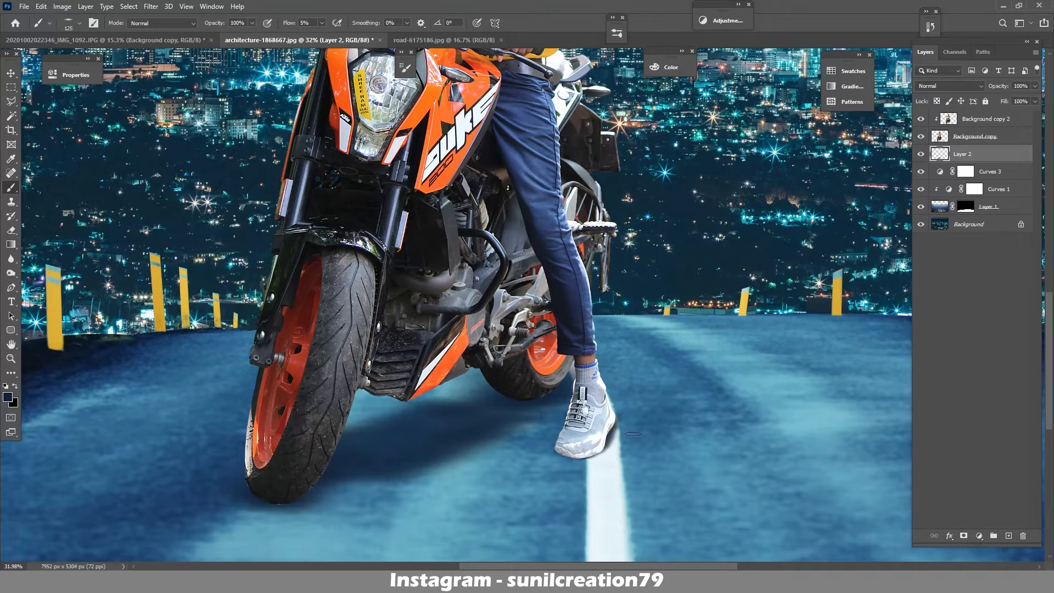
{"action": "key", "text": "e"}
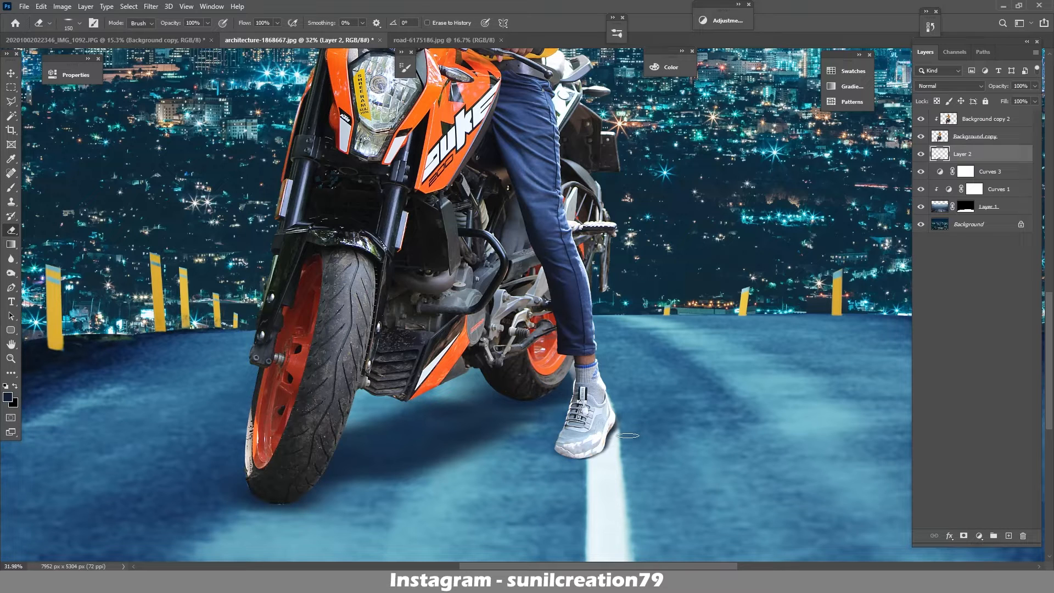
- Add an empty layer clipped above the cutout copy and set the brush flow to 3%
{"action": "left_click", "coordinate": [982, 119]}
{"action": "left_click", "coordinate": [1008, 536]}
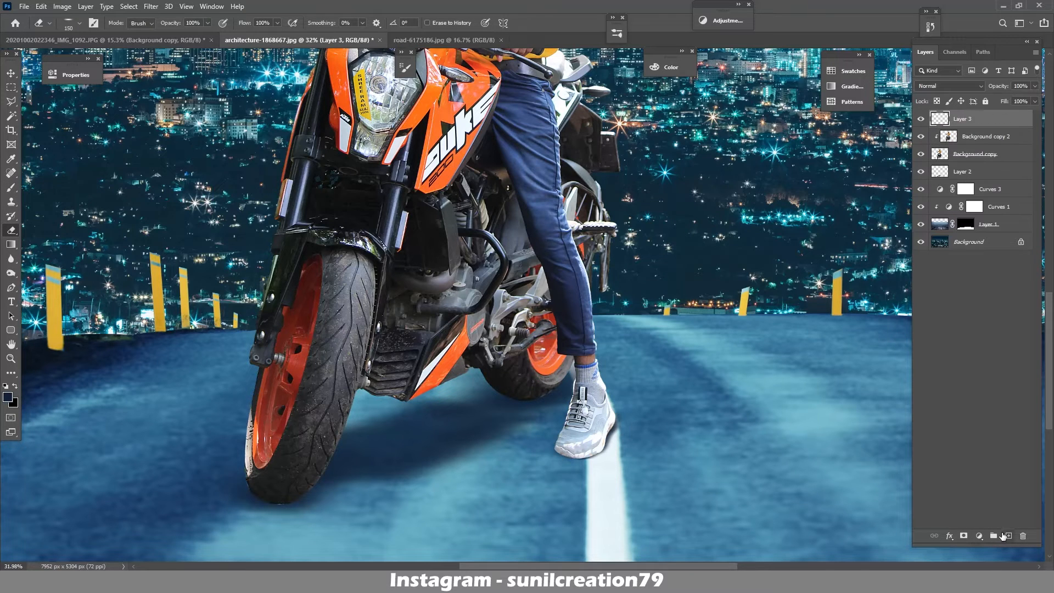
{"action": "left_click", "coordinate": [961, 127], "text": "alt"}
{"action": "key", "text": "ctrl+0"}
{"action": "left_click", "coordinate": [11, 188]}
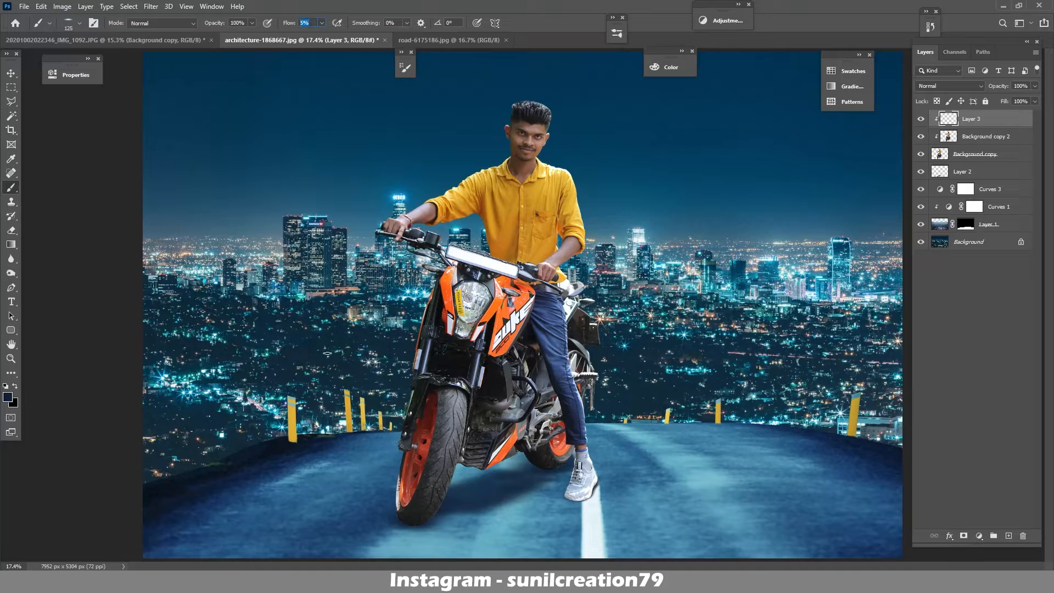
{"action": "scroll", "coordinate": [441, 451], "scroll_direction": "up", "scroll_amount": 3}
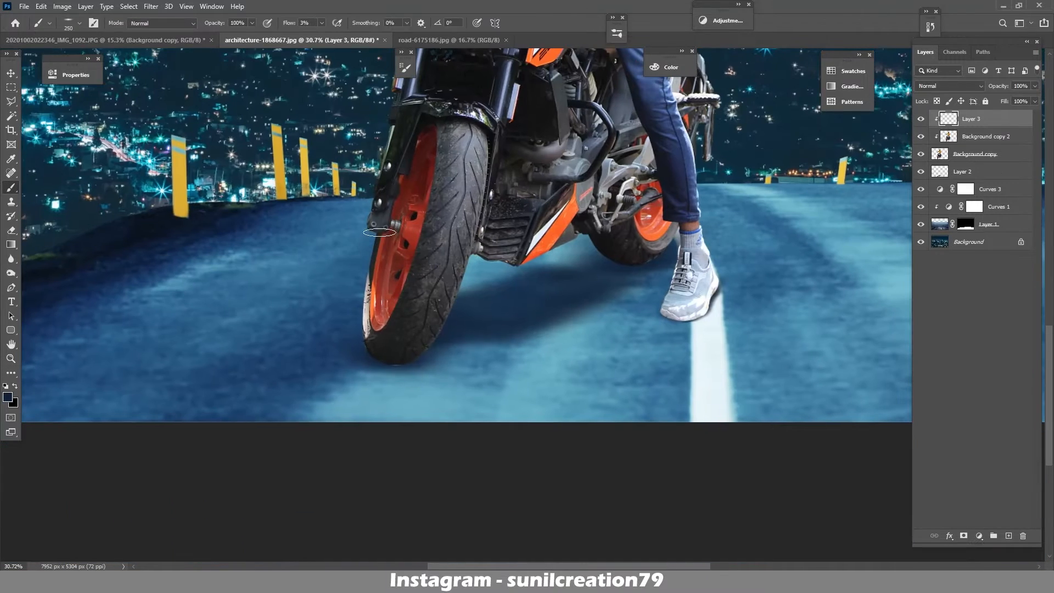
- Set the ground shadow layer, Layer 2, to Multiply blending at 83% opacity
{"action": "left_click", "coordinate": [950, 86]}
{"action": "left_click", "coordinate": [1017, 311]}
{"action": "left_click", "coordinate": [973, 172]}
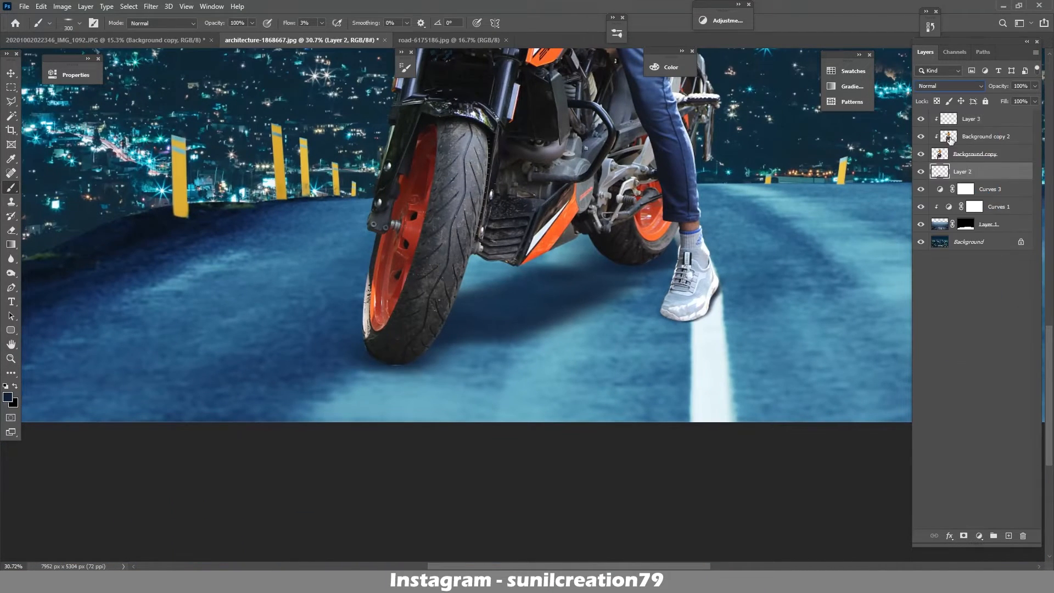
{"action": "left_click", "coordinate": [947, 86]}
{"action": "left_click", "coordinate": [932, 131]}
{"action": "left_click_drag", "start_coordinate": [1000, 89], "coordinate": [1000, 90]}
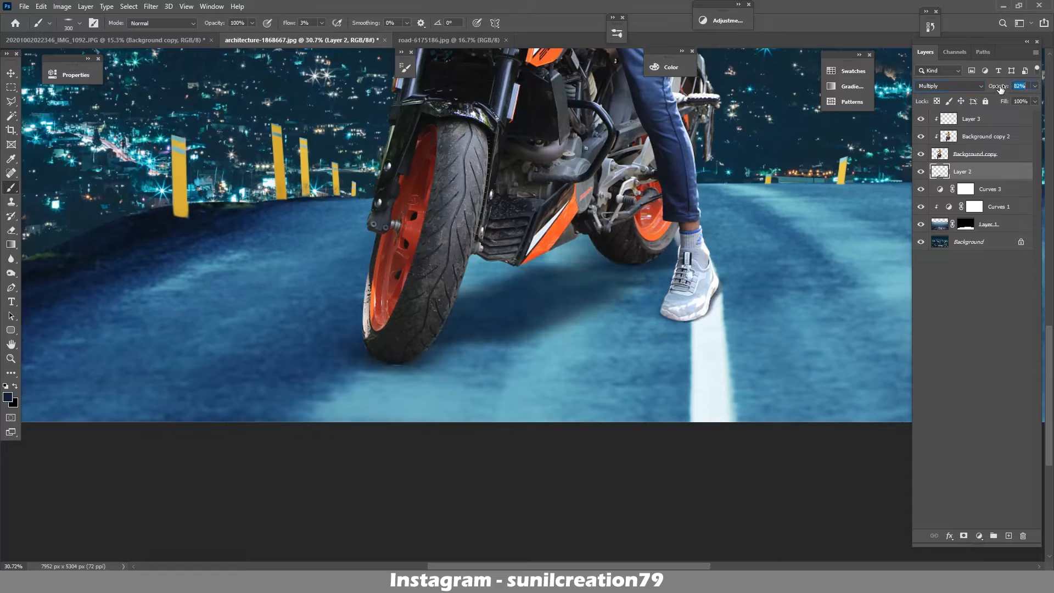
{"action": "key", "text": "z"}
{"action": "left_click_drag", "start_coordinate": [541, 303], "coordinate": [541, 313]}
{"action": "left_click_drag", "start_coordinate": [479, 442], "coordinate": [563, 428]}
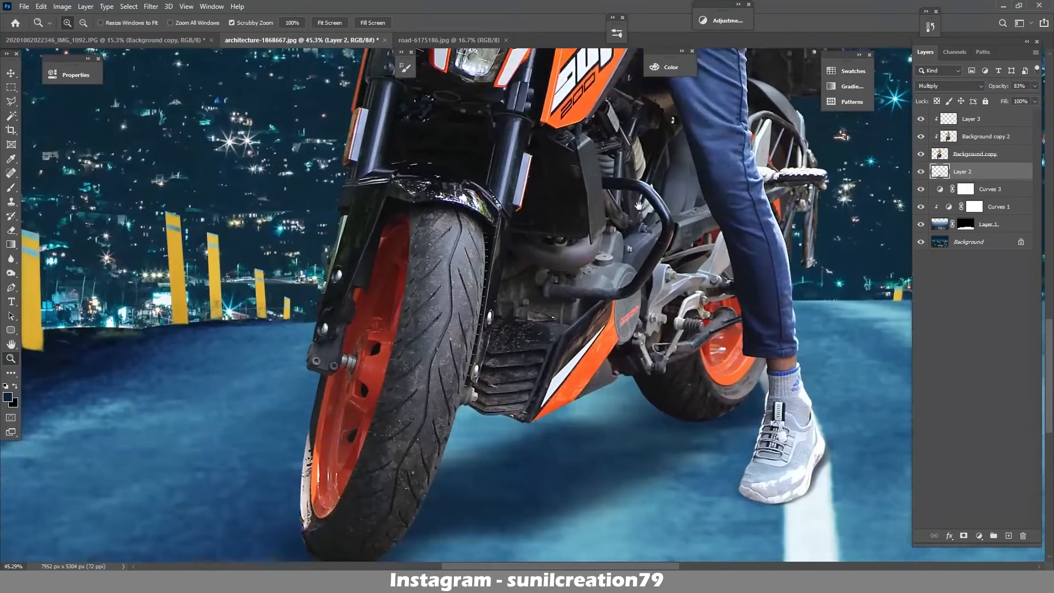
{"action": "mouse_move", "coordinate": [598, 275]}
{"action": "left_mouse_down"}
{"action": "mouse_move", "coordinate": [504, 323]}
{"action": "mouse_move", "coordinate": [546, 327]}
{"action": "left_mouse_up"}
- Set the clipped shading layer, Layer 3, to Multiply blending for painting with the brush
{"action": "key", "text": "b"}
{"action": "left_click", "coordinate": [970, 119]}
{"action": "left_click", "coordinate": [949, 86]}
{"action": "left_click", "coordinate": [928, 117]}
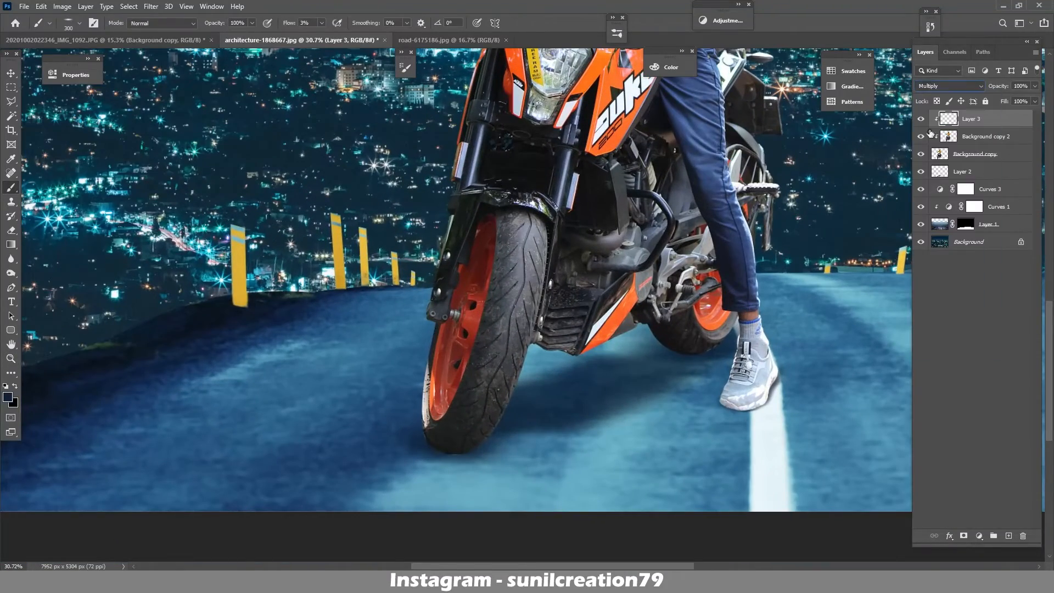
- Paint dark blue shading over the front tyre, orange rim and fork, varying the brush size
{"action": "mouse_move", "coordinate": [507, 219]}
{"action": "left_mouse_down"}
{"action": "mouse_move", "coordinate": [521, 299]}
{"action": "mouse_move", "coordinate": [532, 236]}
{"action": "mouse_move", "coordinate": [511, 362]}
{"action": "mouse_move", "coordinate": [487, 344]}
{"action": "left_mouse_up"}
{"action": "key", "text": "]"}
{"action": "key", "text": "]"}
{"action": "key", "text": "]"}
{"action": "mouse_move", "coordinate": [514, 293]}
{"action": "left_mouse_down"}
{"action": "mouse_move", "coordinate": [518, 239]}
{"action": "mouse_move", "coordinate": [482, 256]}
{"action": "mouse_move", "coordinate": [434, 407]}
{"action": "mouse_move", "coordinate": [427, 372]}
{"action": "left_mouse_up"}
{"action": "key", "text": "["}
{"action": "key", "text": "["}
{"action": "key", "text": "["}
{"action": "key", "text": "["}
{"action": "key", "text": "["}
{"action": "key", "text": "["}
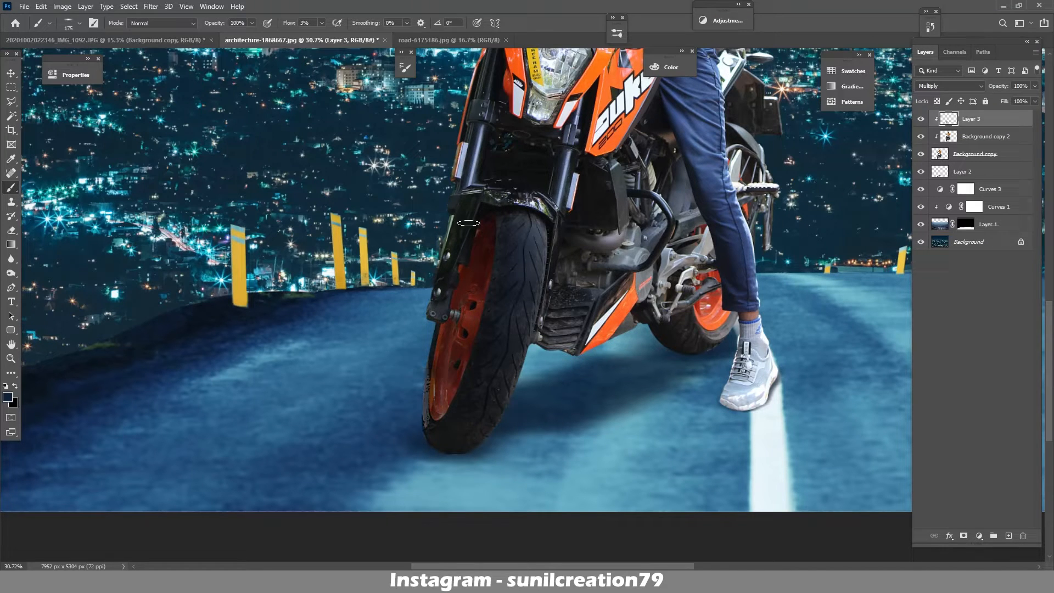
{"action": "left_click_drag", "start_coordinate": [468, 223], "coordinate": [463, 203]}
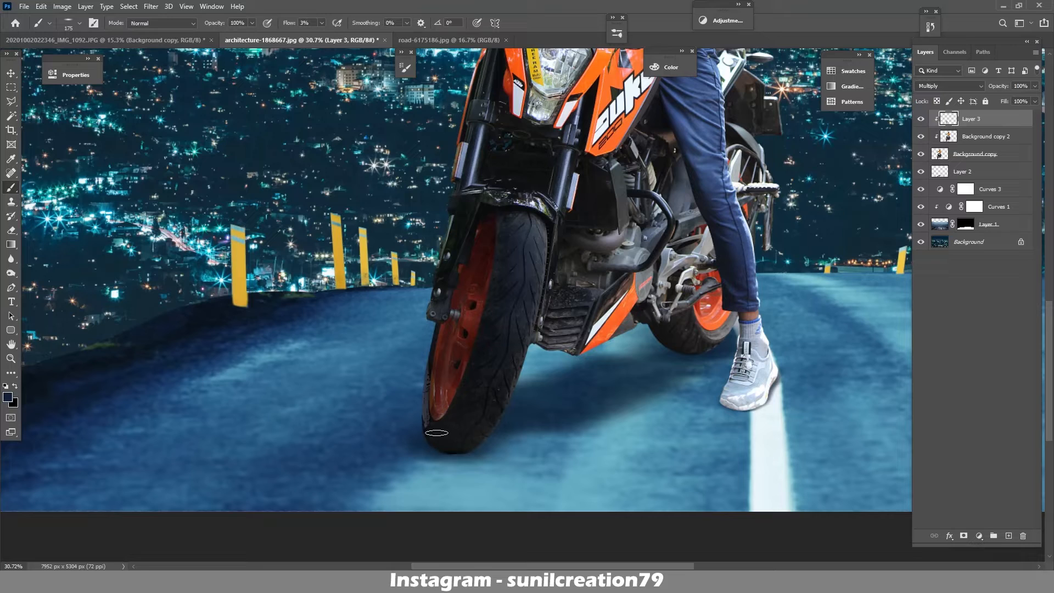
- Shade the motorcycle's headlight, handlebar pad, tank and engine, plus the man's jeans and shoe, using a brush up to size 500
{"action": "scroll", "coordinate": [555, 180], "scroll_direction": "up", "scroll_amount": 5}
{"action": "key", "text": "]"}
{"action": "key", "text": "]"}
{"action": "key", "text": "]"}
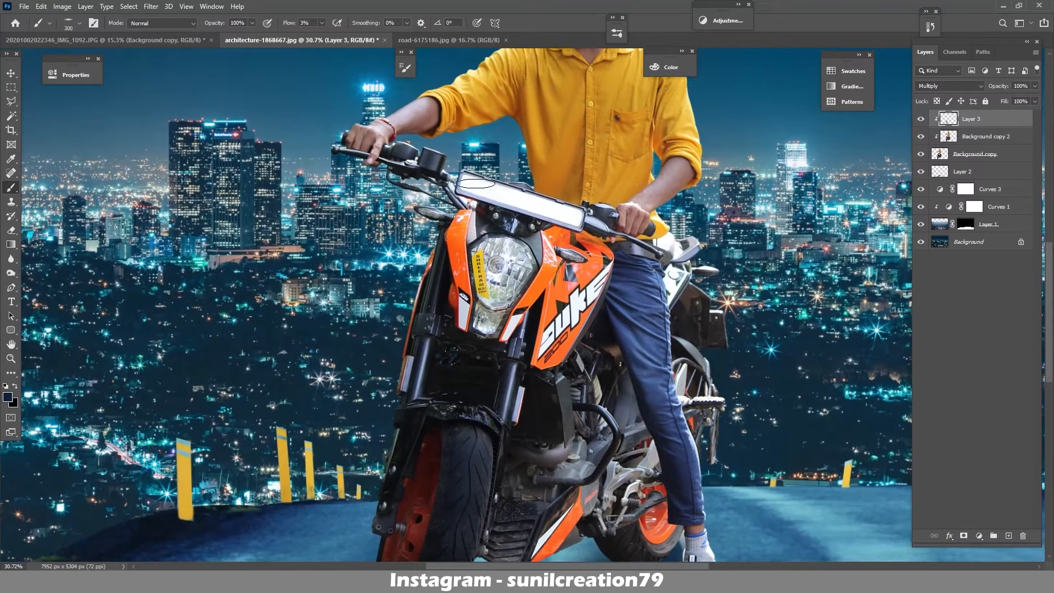
{"action": "key", "text": "]"}
{"action": "key", "text": "]"}
{"action": "mouse_move", "coordinate": [472, 219]}
{"action": "left_mouse_down"}
{"action": "mouse_move", "coordinate": [483, 307]}
{"action": "mouse_move", "coordinate": [574, 296]}
{"action": "mouse_move", "coordinate": [521, 197]}
{"action": "mouse_move", "coordinate": [460, 235]}
{"action": "mouse_move", "coordinate": [414, 368]}
{"action": "left_mouse_up"}
{"action": "left_click_drag", "start_coordinate": [654, 247], "coordinate": [567, 168]}
{"action": "mouse_move", "coordinate": [576, 164]}
{"action": "left_mouse_down"}
{"action": "mouse_move", "coordinate": [599, 206]}
{"action": "mouse_move", "coordinate": [598, 175]}
{"action": "mouse_move", "coordinate": [595, 258]}
{"action": "mouse_move", "coordinate": [516, 407]}
{"action": "mouse_move", "coordinate": [445, 477]}
{"action": "mouse_move", "coordinate": [554, 428]}
{"action": "mouse_move", "coordinate": [519, 288]}
{"action": "mouse_move", "coordinate": [477, 439]}
{"action": "mouse_move", "coordinate": [412, 208]}
{"action": "mouse_move", "coordinate": [307, 83]}
{"action": "mouse_move", "coordinate": [494, 159]}
{"action": "left_mouse_up"}
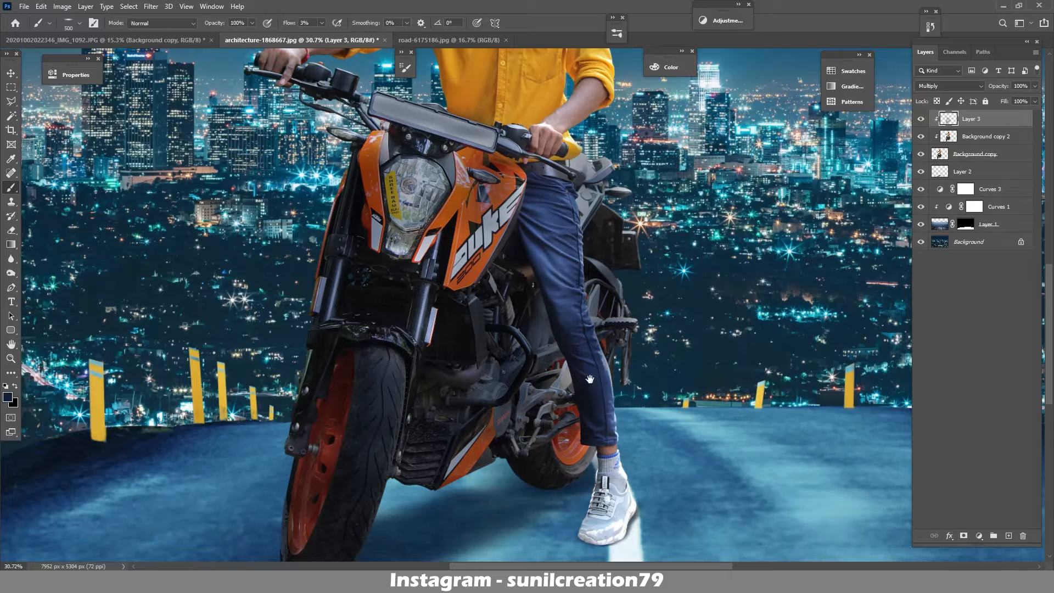
{"action": "left_click_drag", "start_coordinate": [589, 378], "coordinate": [581, 293]}
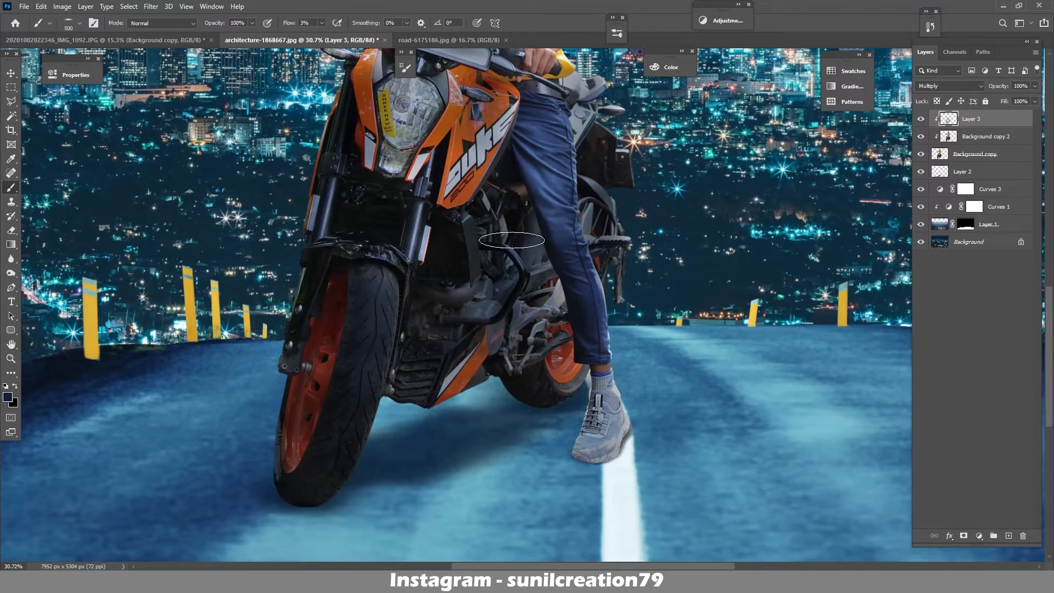
{"action": "scroll", "coordinate": [441, 211], "scroll_direction": "up", "scroll_amount": 5}
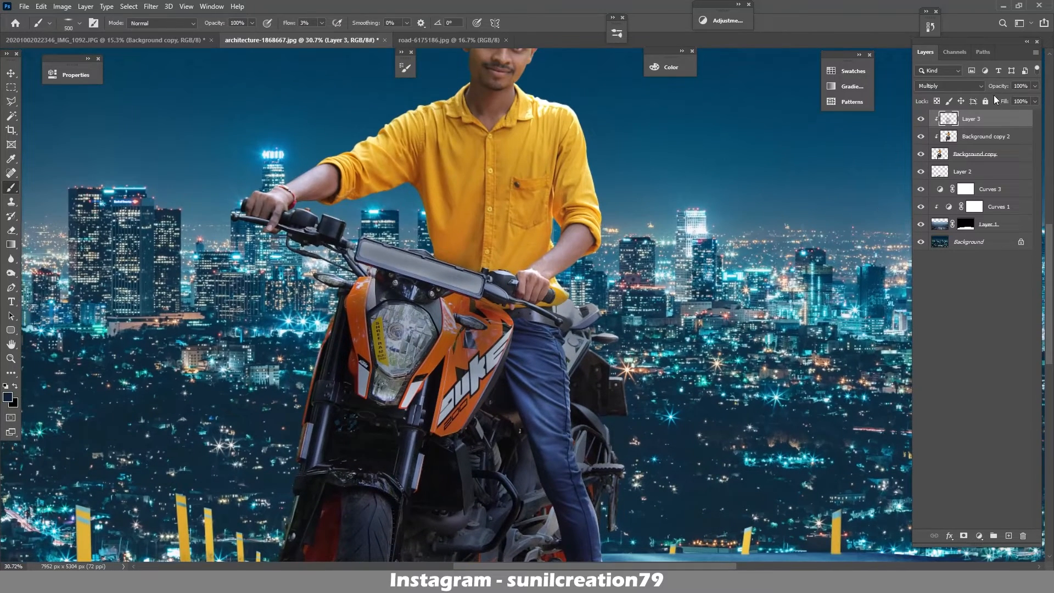
- Lower the clipped shading layer's opacity to 50% and toggle its visibility to compare the effect
{"action": "left_click_drag", "start_coordinate": [999, 89], "coordinate": [995, 90]}
{"action": "key", "text": "ctrl+space"}
{"action": "mouse_move", "coordinate": [625, 401]}
{"action": "left_mouse_down"}
{"action": "mouse_move", "coordinate": [572, 404]}
{"action": "mouse_move", "coordinate": [558, 380]}
{"action": "mouse_move", "coordinate": [538, 379]}
{"action": "left_mouse_up"}
{"action": "left_click", "coordinate": [920, 119]}
{"action": "left_click", "coordinate": [921, 119]}
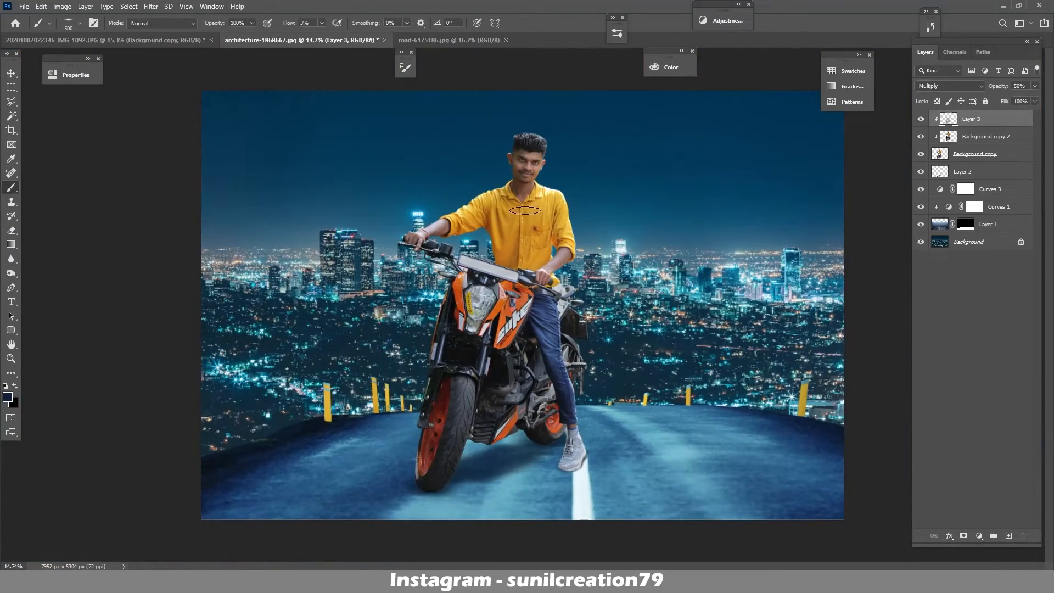
- Paint soft shading over the man's yellow shirt and outstretched arm, enlarging the brush to size 600
{"action": "key", "text": "ctrl+space"}
{"action": "left_click_drag", "start_coordinate": [534, 189], "coordinate": [565, 193]}
{"action": "key", "text": "bracketleft"}
{"action": "key", "text": "bracketleft"}
{"action": "mouse_move", "coordinate": [554, 257]}
{"action": "left_mouse_down"}
{"action": "mouse_move", "coordinate": [550, 190]}
{"action": "mouse_move", "coordinate": [551, 269]}
{"action": "left_mouse_up"}
{"action": "key", "text": "bracketright"}
{"action": "key", "text": "bracketright"}
{"action": "key", "text": "bracketright"}
{"action": "mouse_move", "coordinate": [463, 220]}
{"action": "left_mouse_down"}
{"action": "mouse_move", "coordinate": [522, 280]}
{"action": "mouse_move", "coordinate": [573, 205]}
{"action": "mouse_move", "coordinate": [341, 277]}
{"action": "left_mouse_up"}
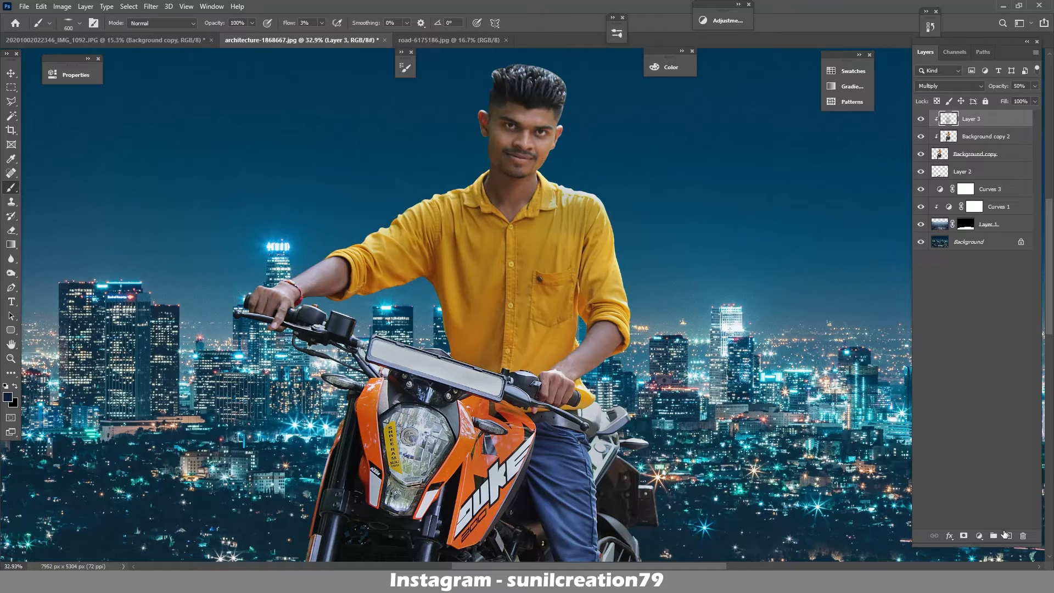
- Add a clipped Curves adjustment above the shading layer, raising input 94 to output 161, and invert its mask to black
{"action": "left_click", "coordinate": [979, 536]}
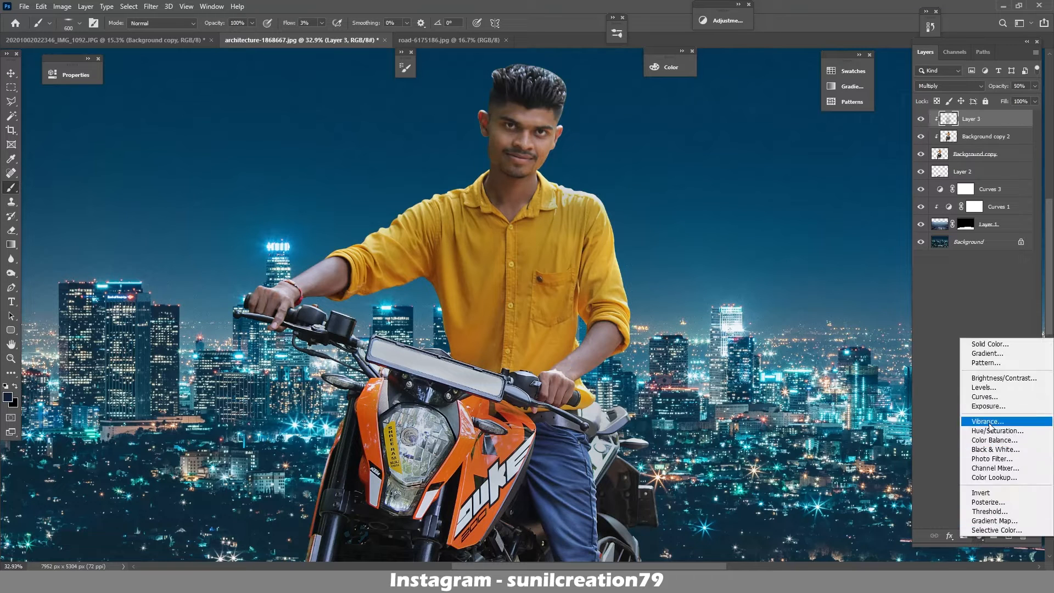
{"action": "left_click", "coordinate": [985, 396]}
{"action": "left_click_drag", "start_coordinate": [175, 201], "coordinate": [175, 171]}
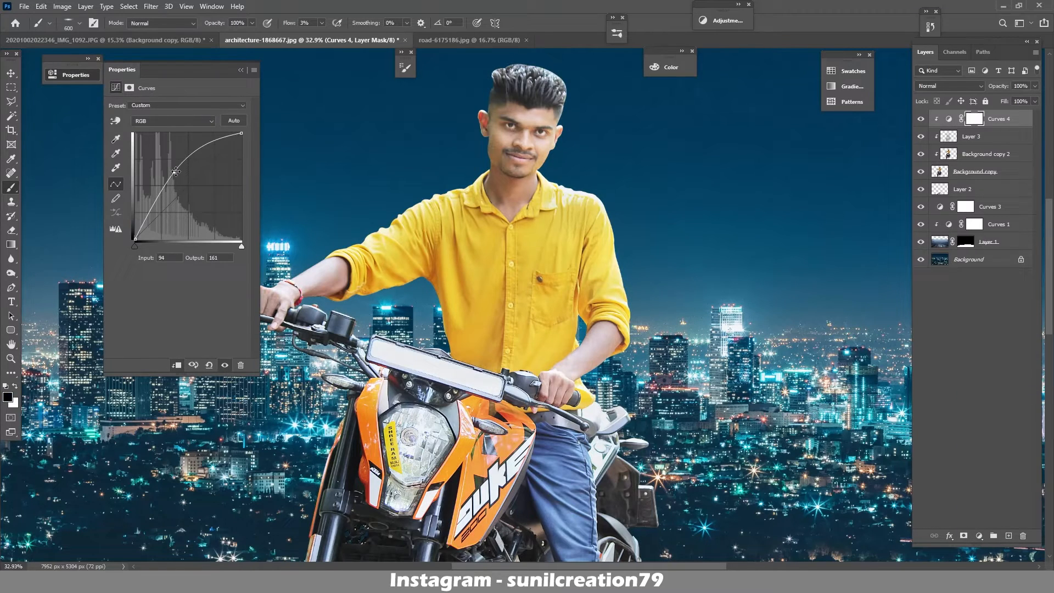
{"action": "left_click", "coordinate": [241, 70]}
{"action": "key", "text": "ctrl+i"}
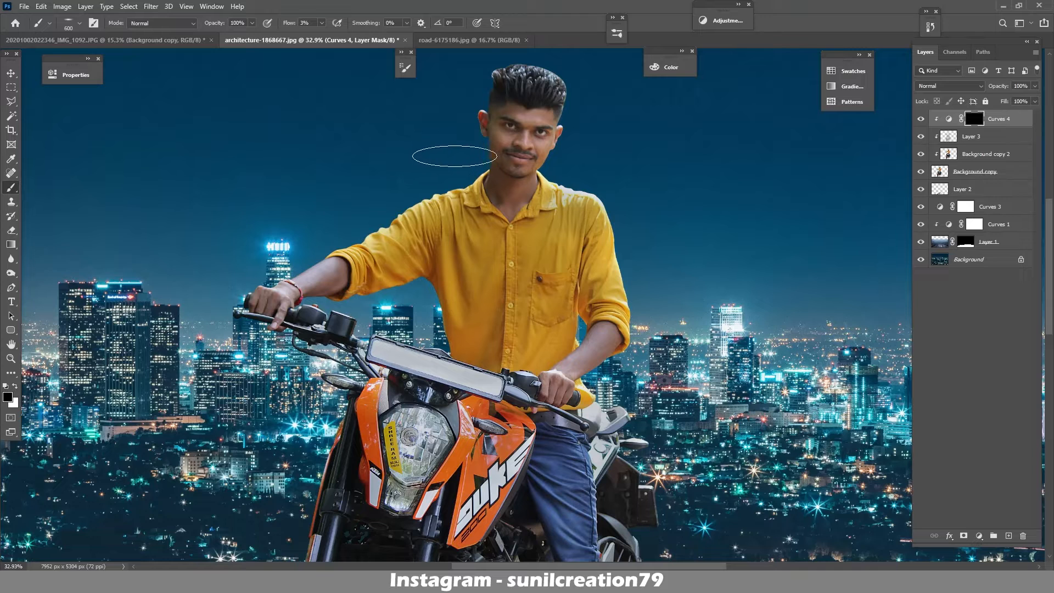
- Paint white on the Curves mask with a size 175 brush to brighten the man's face and neck
{"action": "key", "text": "x"}
{"action": "key", "text": "ctrl+space"}
{"action": "mouse_move", "coordinate": [502, 174]}
{"action": "left_mouse_down"}
{"action": "mouse_move", "coordinate": [534, 188]}
{"action": "mouse_move", "coordinate": [499, 187]}
{"action": "mouse_move", "coordinate": [488, 252]}
{"action": "left_mouse_up"}
{"action": "key", "text": "bracketleft"}
{"action": "key", "text": "bracketleft"}
{"action": "key", "text": "bracketleft"}
{"action": "key", "text": "bracketleft"}
{"action": "key", "text": "bracketleft"}
{"action": "key", "text": "bracketleft"}
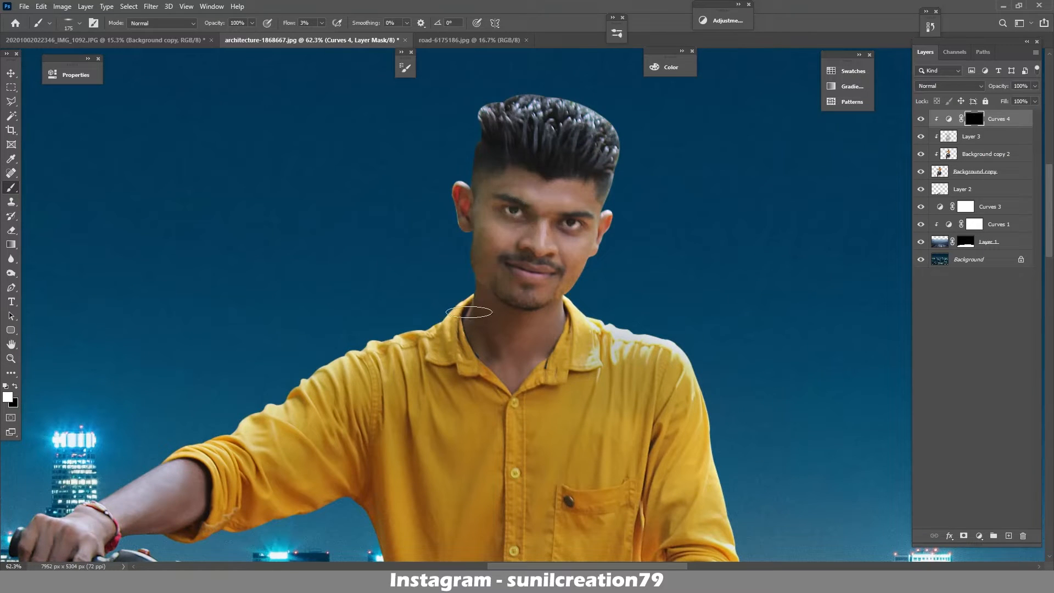
{"action": "mouse_move", "coordinate": [469, 312]}
{"action": "left_mouse_down"}
{"action": "mouse_move", "coordinate": [509, 311]}
{"action": "mouse_move", "coordinate": [485, 290]}
{"action": "mouse_move", "coordinate": [492, 330]}
{"action": "mouse_move", "coordinate": [518, 272]}
{"action": "mouse_move", "coordinate": [560, 313]}
{"action": "left_mouse_up"}
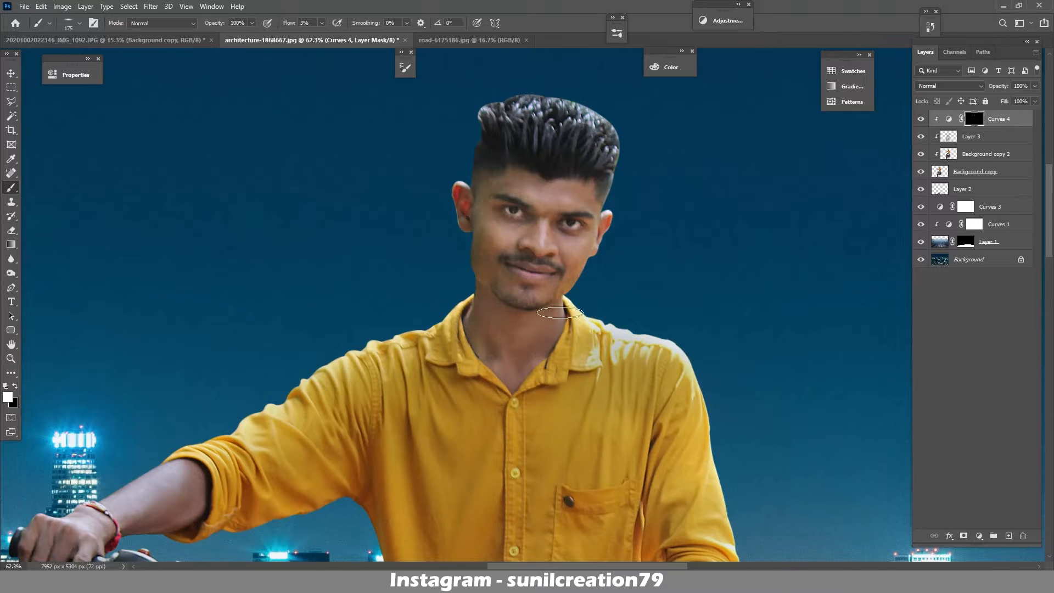
- Brighten both of the man's forearms and hands by painting white on the Curves mask
{"action": "key", "text": "space"}
{"action": "left_click_drag", "start_coordinate": [514, 371], "coordinate": [550, 197]}
{"action": "mouse_move", "coordinate": [233, 308]}
{"action": "left_mouse_down"}
{"action": "mouse_move", "coordinate": [230, 358]}
{"action": "mouse_move", "coordinate": [174, 359]}
{"action": "mouse_move", "coordinate": [229, 315]}
{"action": "mouse_move", "coordinate": [101, 337]}
{"action": "mouse_move", "coordinate": [115, 368]}
{"action": "left_mouse_up"}
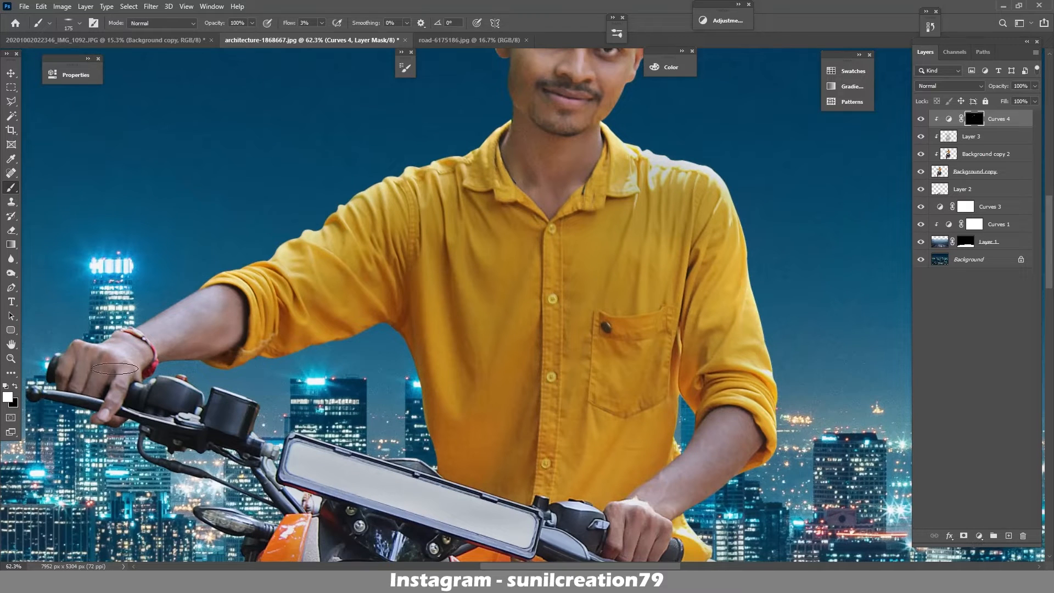
{"action": "key", "text": "space"}
{"action": "left_click_drag", "start_coordinate": [417, 406], "coordinate": [403, 289]}
{"action": "left_click_drag", "start_coordinate": [723, 308], "coordinate": [683, 385]}
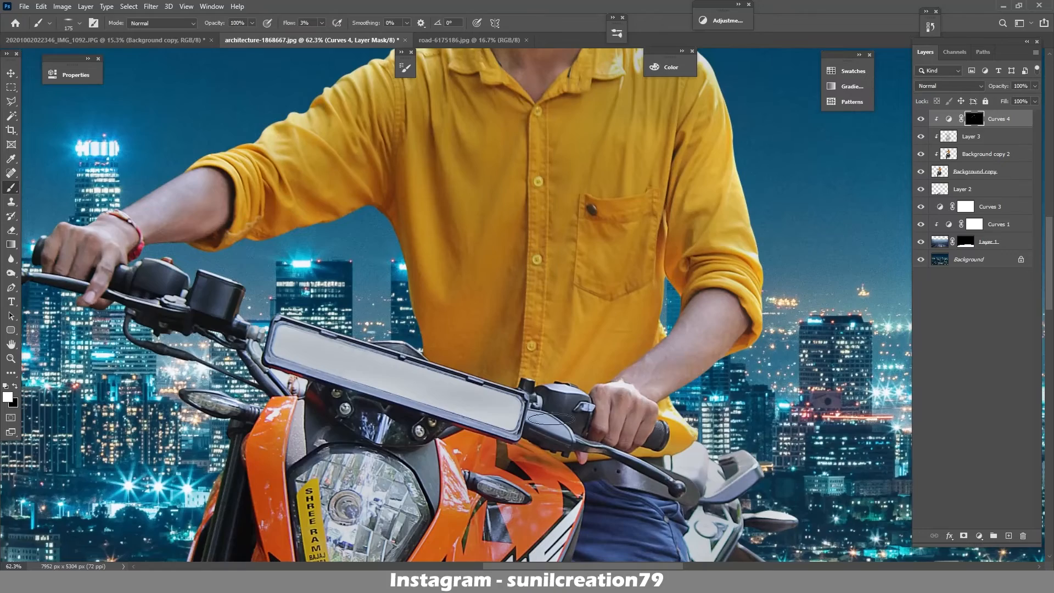
{"action": "key", "text": "z"}
{"action": "left_click_drag", "start_coordinate": [532, 282], "coordinate": [437, 345]}
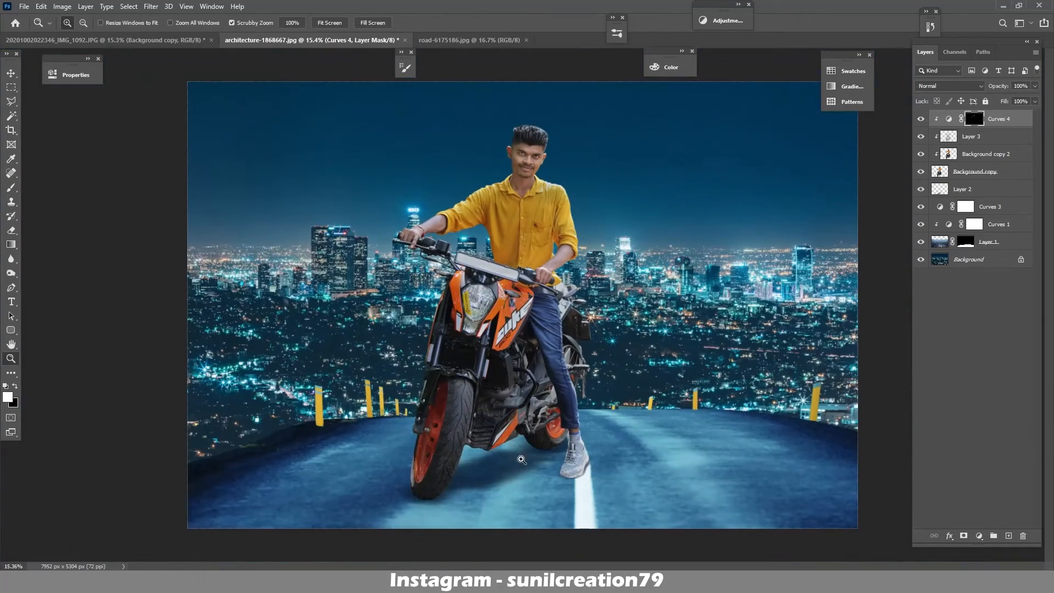
{"action": "mouse_move", "coordinate": [536, 159]}
{"action": "left_mouse_down"}
{"action": "mouse_move", "coordinate": [556, 171]}
{"action": "mouse_move", "coordinate": [491, 198]}
{"action": "left_mouse_up"}
- Add a new layer clipped to the man and motorcycle, blended in Multiply, with dark blue as the paint colour
{"action": "left_click_drag", "start_coordinate": [496, 476], "coordinate": [554, 483]}
{"action": "key", "text": "b"}
{"action": "key", "text": "ctrl+shift+alt+n"}
{"action": "key", "text": "x"}
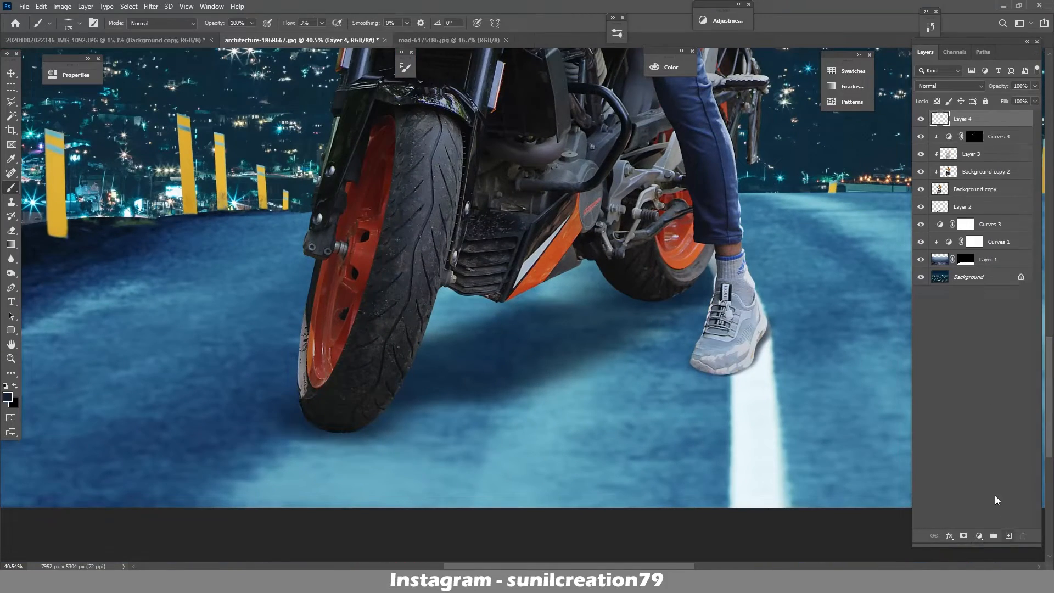
{"action": "left_click", "coordinate": [950, 86]}
{"action": "left_click", "coordinate": [936, 119]}
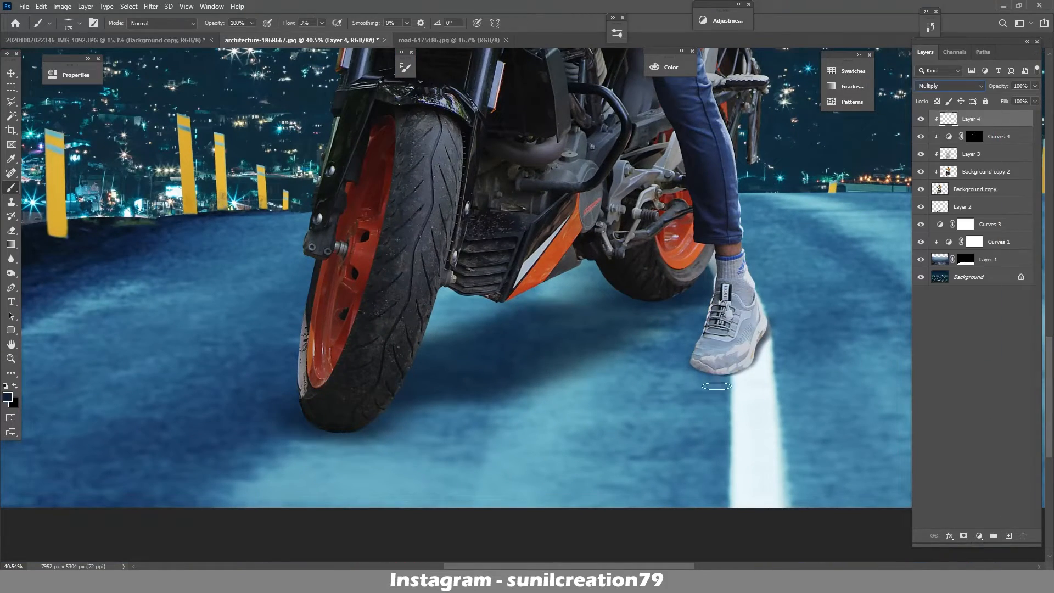
- Paint dark shading over the man's shoe, sock and ankle and the motorcycle's lower fairing
{"action": "key", "text": "z"}
{"action": "left_click_drag", "start_coordinate": [720, 376], "coordinate": [729, 375]}
{"action": "key", "text": "b"}
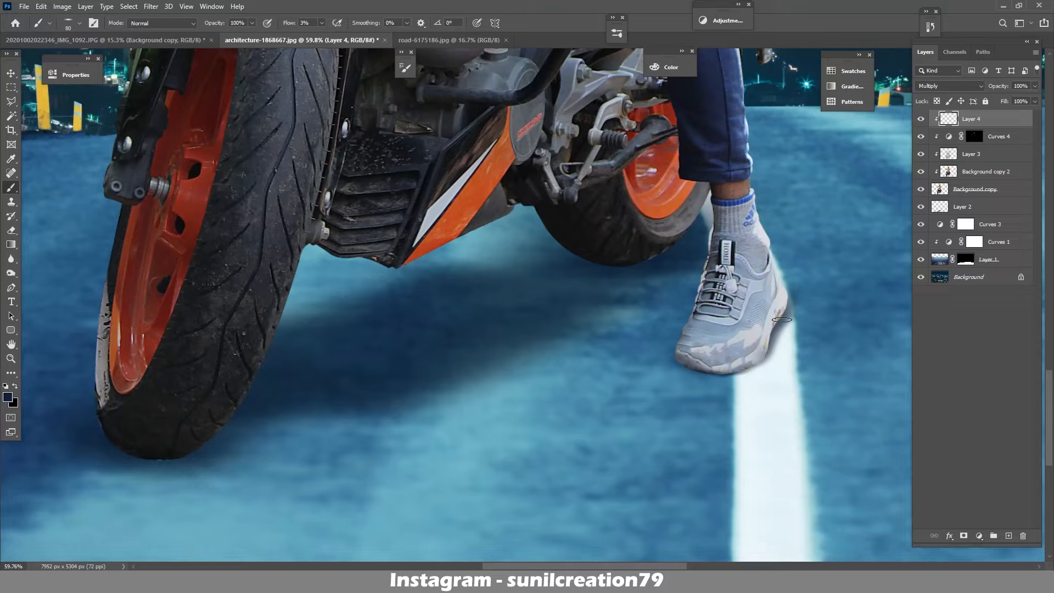
{"action": "mouse_move", "coordinate": [782, 320]}
{"action": "left_mouse_down"}
{"action": "mouse_move", "coordinate": [758, 360]}
{"action": "mouse_move", "coordinate": [777, 271]}
{"action": "mouse_move", "coordinate": [720, 373]}
{"action": "left_mouse_up"}
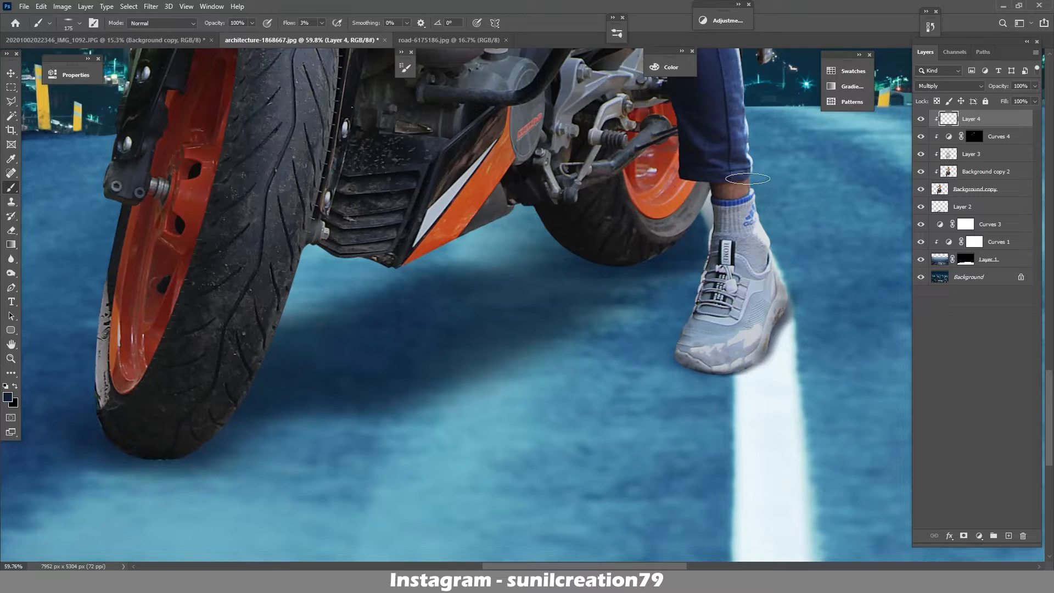
{"action": "mouse_move", "coordinate": [748, 178]}
{"action": "left_mouse_down"}
{"action": "mouse_move", "coordinate": [764, 216]}
{"action": "mouse_move", "coordinate": [740, 234]}
{"action": "mouse_move", "coordinate": [699, 340]}
{"action": "mouse_move", "coordinate": [738, 360]}
{"action": "mouse_move", "coordinate": [756, 253]}
{"action": "mouse_move", "coordinate": [701, 346]}
{"action": "mouse_move", "coordinate": [745, 174]}
{"action": "mouse_move", "coordinate": [704, 185]}
{"action": "mouse_move", "coordinate": [658, 226]}
{"action": "mouse_move", "coordinate": [669, 242]}
{"action": "mouse_move", "coordinate": [647, 257]}
{"action": "mouse_move", "coordinate": [641, 195]}
{"action": "mouse_move", "coordinate": [658, 147]}
{"action": "mouse_move", "coordinate": [585, 269]}
{"action": "mouse_move", "coordinate": [497, 157]}
{"action": "mouse_move", "coordinate": [446, 216]}
{"action": "mouse_move", "coordinate": [459, 214]}
{"action": "mouse_move", "coordinate": [455, 227]}
{"action": "mouse_move", "coordinate": [373, 262]}
{"action": "mouse_move", "coordinate": [425, 144]}
{"action": "mouse_move", "coordinate": [583, 183]}
{"action": "left_mouse_up"}
{"action": "left_click_drag", "start_coordinate": [485, 247], "coordinate": [619, 227]}
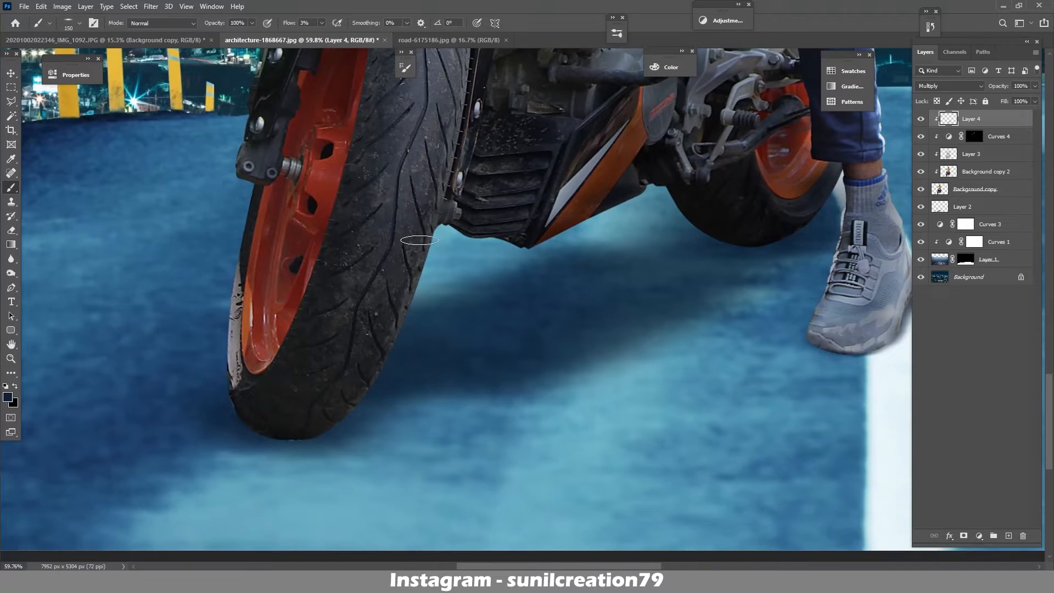
- Shade the front tyre and its orange rim, varying the brush size up to 300
{"action": "key", "text": "bracketright"}
{"action": "key", "text": "bracketright"}
{"action": "key", "text": "bracketright"}
{"action": "mouse_move", "coordinate": [270, 358]}
{"action": "left_mouse_down"}
{"action": "mouse_move", "coordinate": [264, 365]}
{"action": "mouse_move", "coordinate": [238, 284]}
{"action": "left_mouse_up"}
{"action": "key", "text": "bracketleft"}
{"action": "key", "text": "bracketleft"}
{"action": "key", "text": "bracketleft"}
{"action": "key", "text": "bracketleft"}
{"action": "key", "text": "bracketleft"}
{"action": "key", "text": "bracketleft"}
{"action": "key", "text": "bracketright"}
{"action": "key", "text": "bracketright"}
{"action": "key", "text": "bracketright"}
{"action": "key", "text": "bracketright"}
{"action": "key", "text": "bracketright"}
{"action": "key", "text": "bracketright"}
{"action": "key", "text": "bracketright"}
{"action": "mouse_move", "coordinate": [424, 153]}
{"action": "left_mouse_down"}
{"action": "mouse_move", "coordinate": [429, 252]}
{"action": "mouse_move", "coordinate": [442, 173]}
{"action": "mouse_move", "coordinate": [340, 240]}
{"action": "left_mouse_up"}
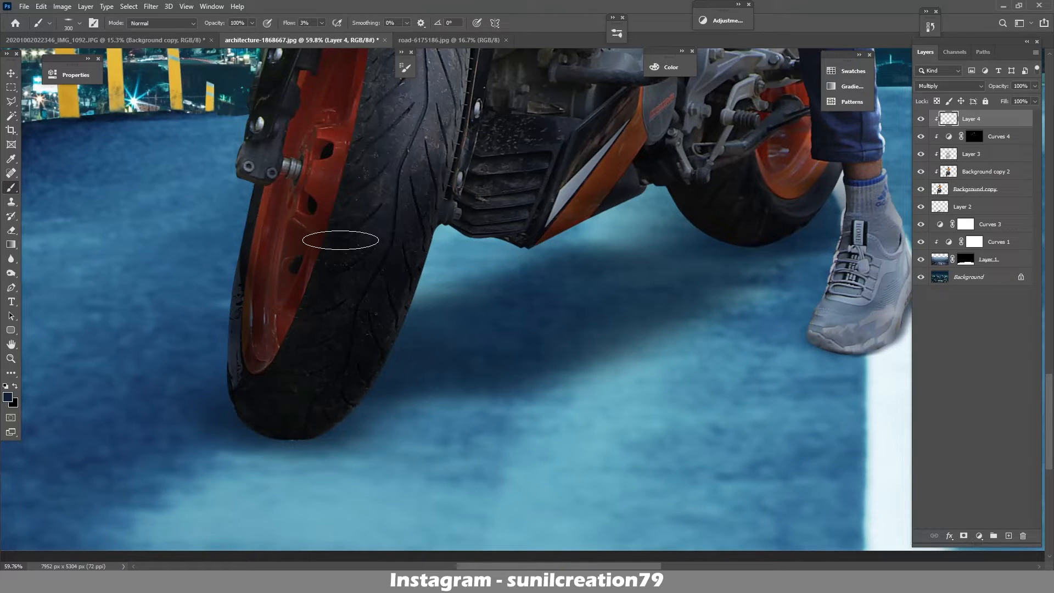
- Paint dark shading over the jeans, engine, front fork and area beneath the headlight with the size 300 brush
{"action": "scroll", "coordinate": [341, 240], "scroll_direction": "up", "scroll_amount": 5}
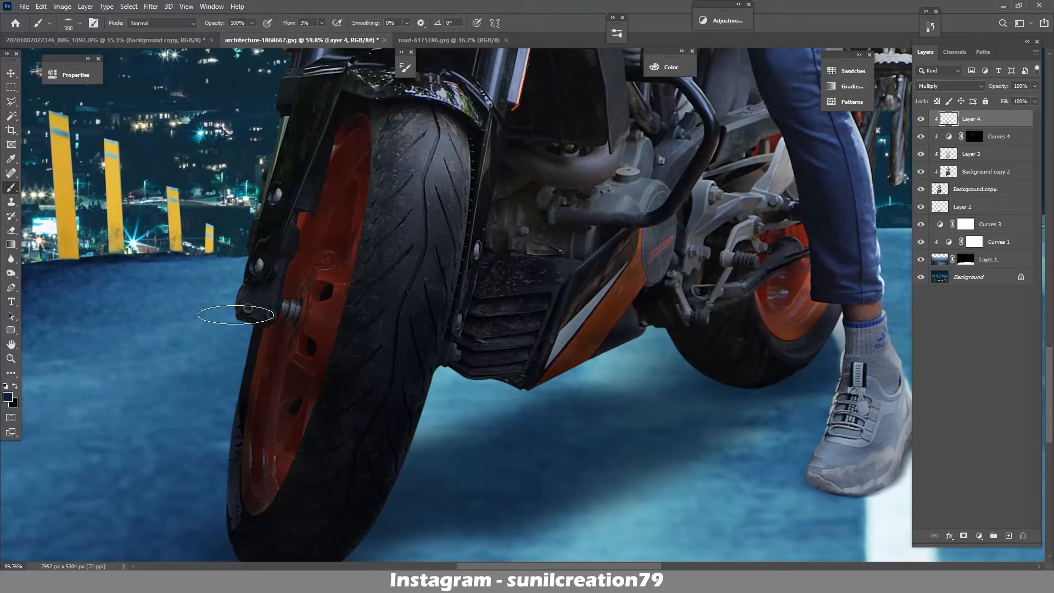
{"action": "scroll", "coordinate": [714, 165], "scroll_direction": "up", "scroll_amount": 6}
{"action": "scroll", "coordinate": [714, 165], "scroll_direction": "right", "scroll_amount": 4}
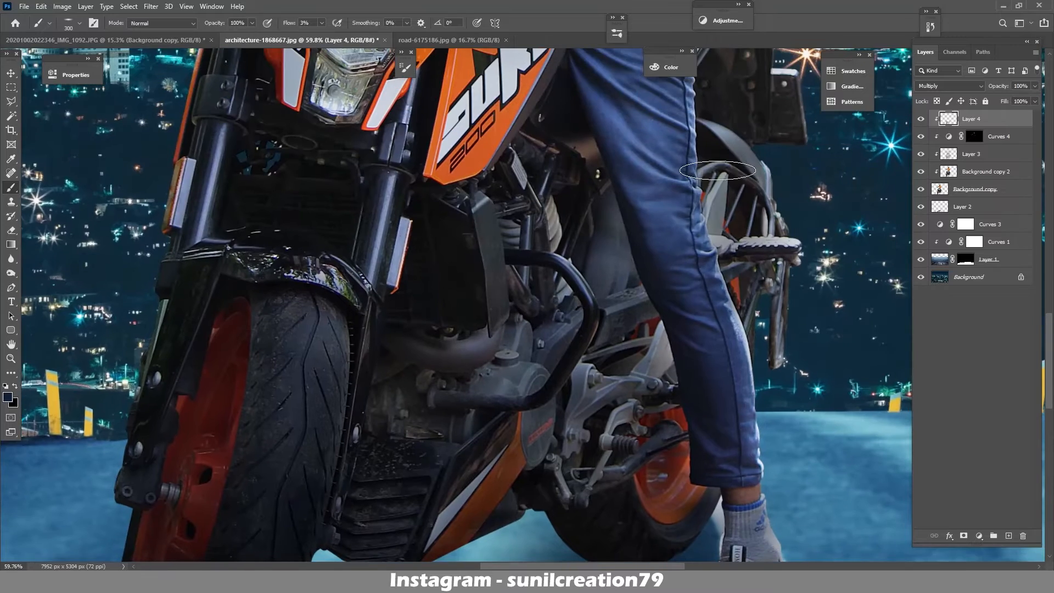
{"action": "left_click_drag", "start_coordinate": [717, 171], "coordinate": [753, 321]}
{"action": "left_click_drag", "start_coordinate": [577, 193], "coordinate": [549, 280]}
{"action": "left_click_drag", "start_coordinate": [348, 335], "coordinate": [385, 198]}
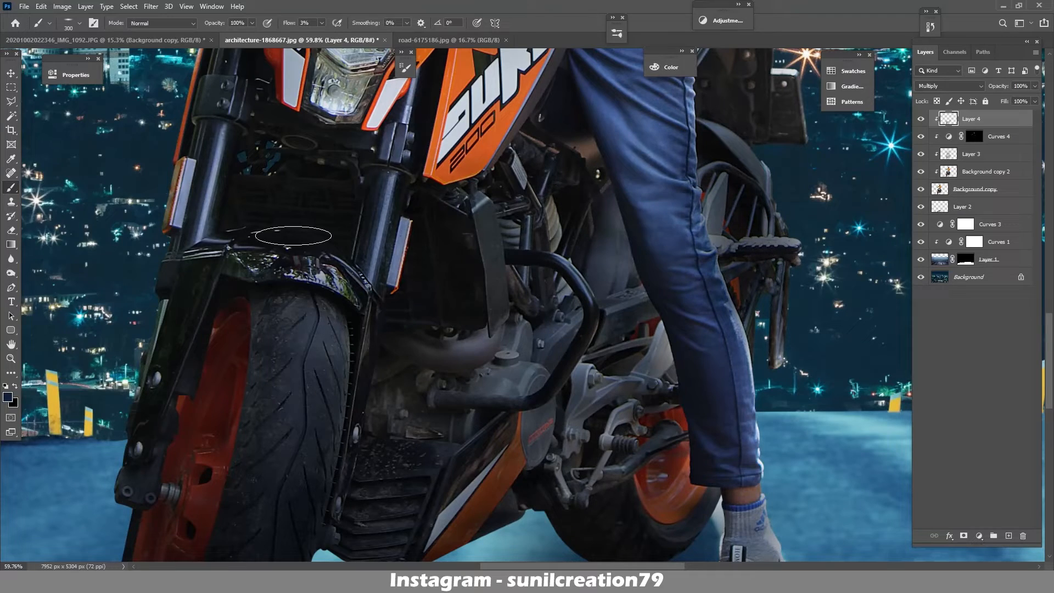
{"action": "mouse_move", "coordinate": [294, 236]}
{"action": "left_mouse_down"}
{"action": "mouse_move", "coordinate": [219, 250]}
{"action": "mouse_move", "coordinate": [461, 156]}
{"action": "left_mouse_up"}
{"action": "mouse_move", "coordinate": [529, 316]}
{"action": "left_mouse_down"}
{"action": "mouse_move", "coordinate": [450, 313]}
{"action": "mouse_move", "coordinate": [589, 260]}
{"action": "mouse_move", "coordinate": [593, 216]}
{"action": "left_mouse_up"}
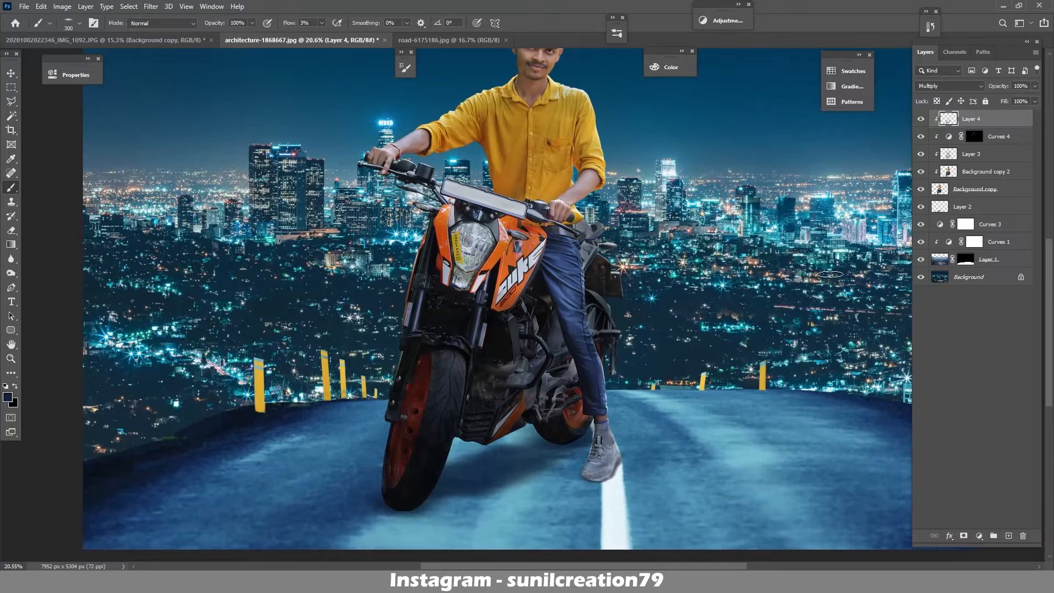
- Lower the new Multiply shading layer's opacity to 50% and toggle its visibility to compare the effect
{"action": "left_click_drag", "start_coordinate": [998, 89], "coordinate": [982, 89]}
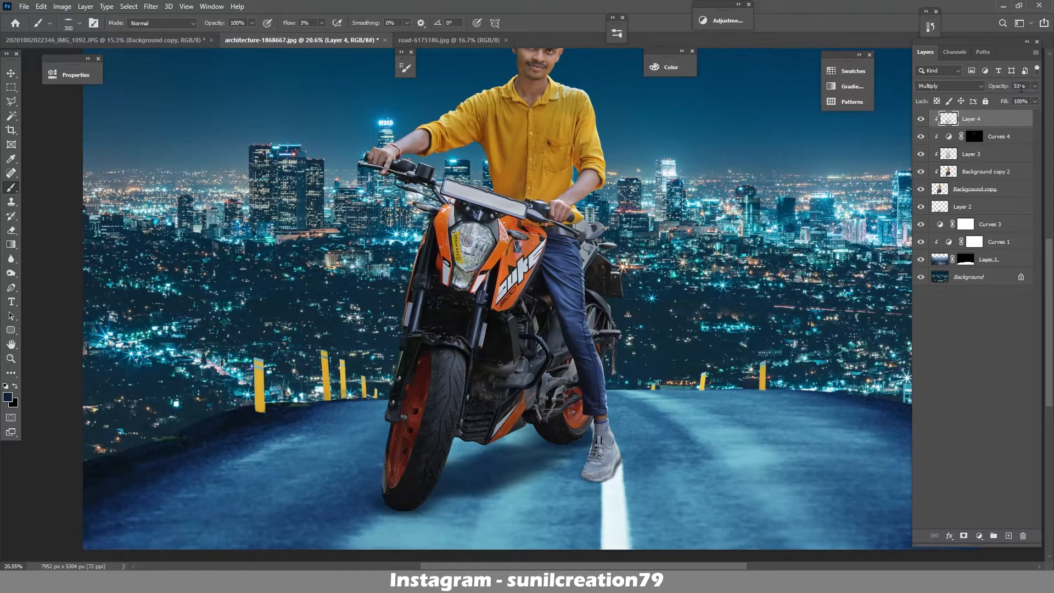
{"action": "double_click", "coordinate": [1021, 88]}
{"action": "type", "text": "50"}
{"action": "key", "text": "Return"}
{"action": "left_click", "coordinate": [818, 395]}
{"action": "left_click", "coordinate": [920, 120]}
{"action": "left_click", "coordinate": [920, 120]}
- Try reducing the opacity of the road shadow layer beneath the motorcycle
{"action": "key", "text": "z"}
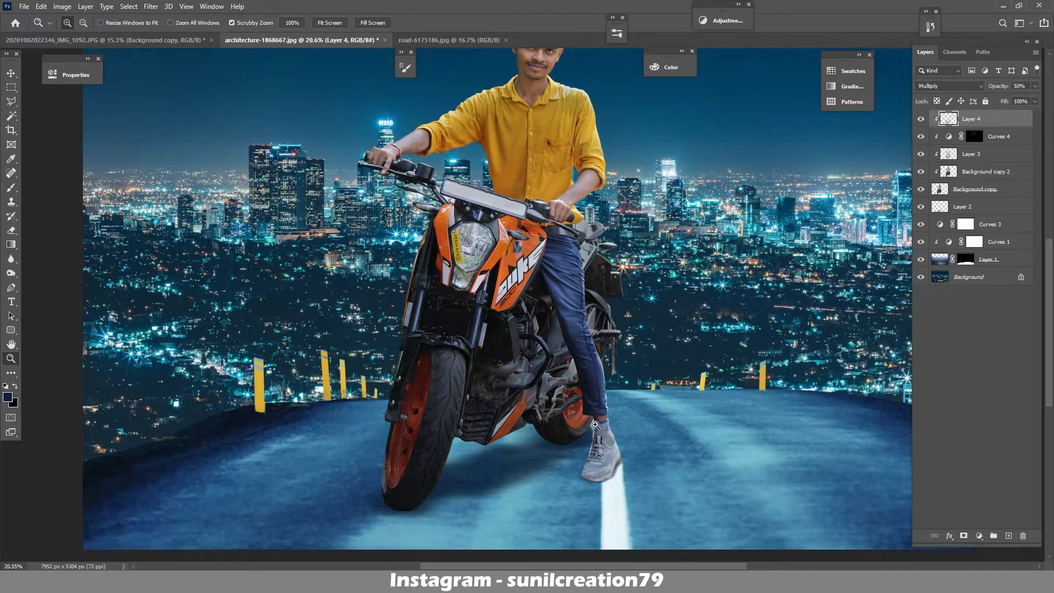
{"action": "key", "text": "b"}
{"action": "left_click", "coordinate": [963, 206]}
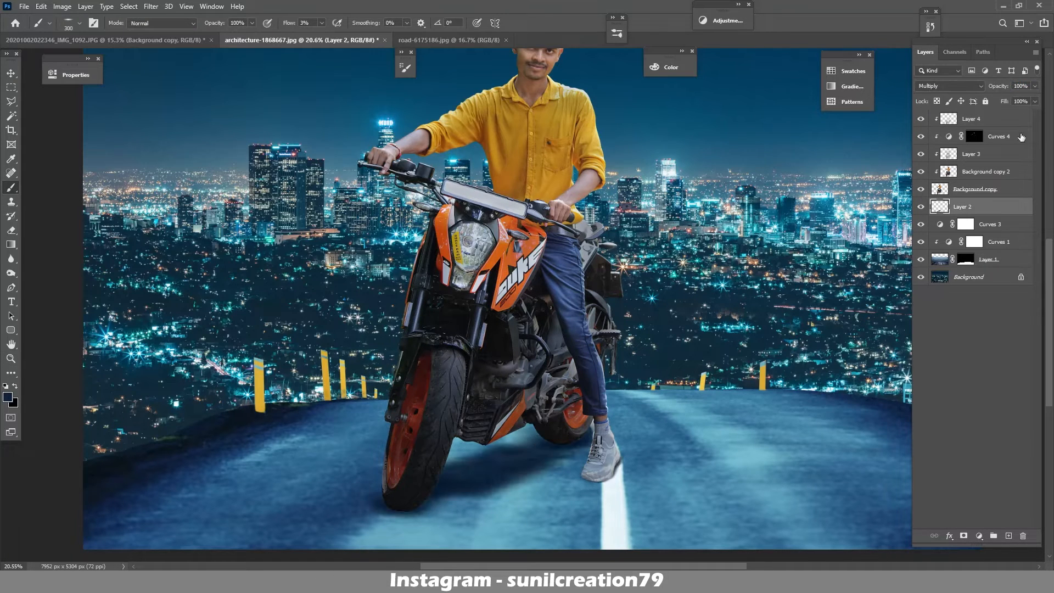
{"action": "scroll", "coordinate": [1003, 89], "scroll_direction": "down", "scroll_amount": 5}
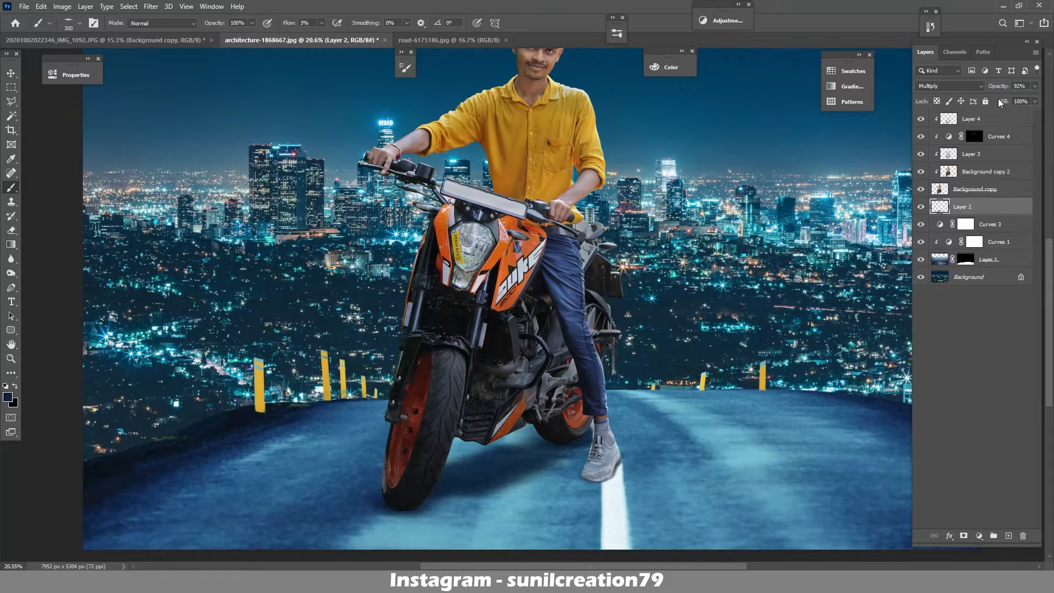
{"action": "left_click_drag", "start_coordinate": [996, 89], "coordinate": [1052, 128]}
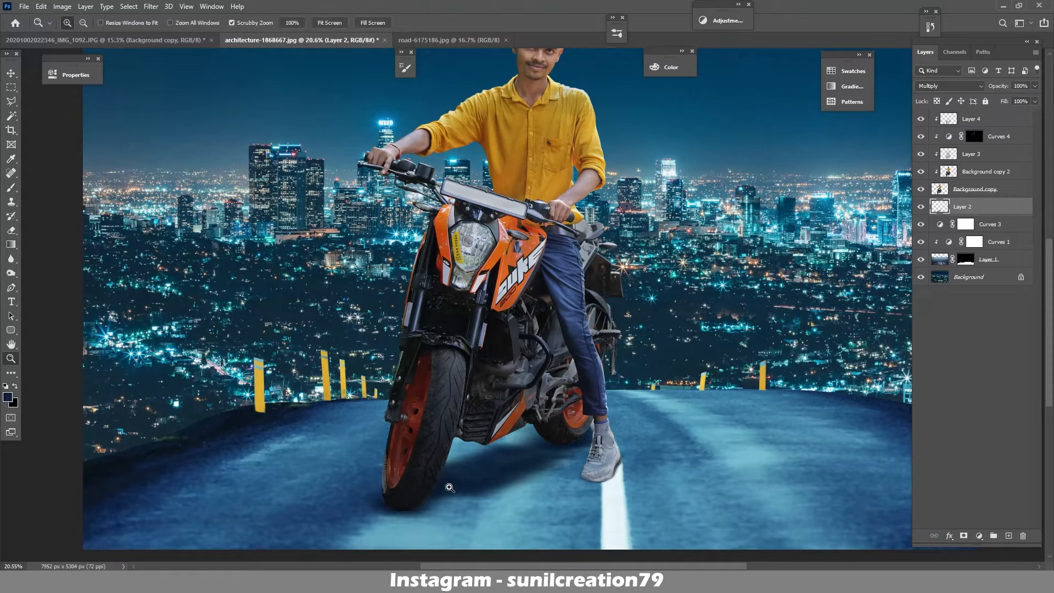
{"action": "scroll", "coordinate": [422, 510], "scroll_direction": "up", "scroll_amount": 5}
- Add a clipped layer above the shading layers and clone dark rubber over the front tyre's light grey edge
{"action": "left_click", "coordinate": [976, 192]}
{"action": "left_click", "coordinate": [968, 121]}
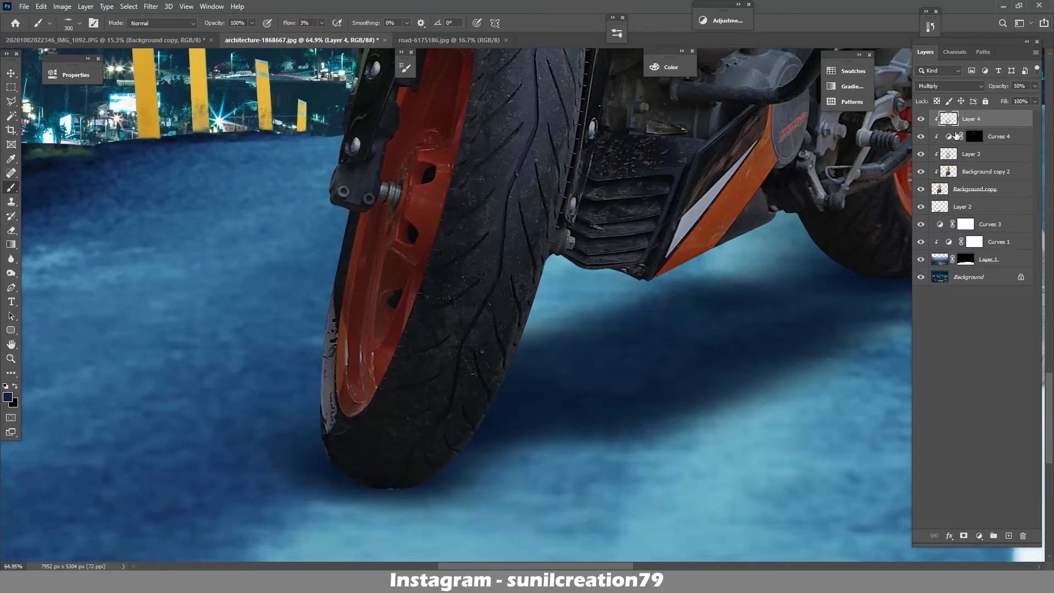
{"action": "left_click", "coordinate": [1008, 535]}
{"action": "left_click", "coordinate": [966, 127], "text": "alt"}
{"action": "left_click", "coordinate": [11, 204]}
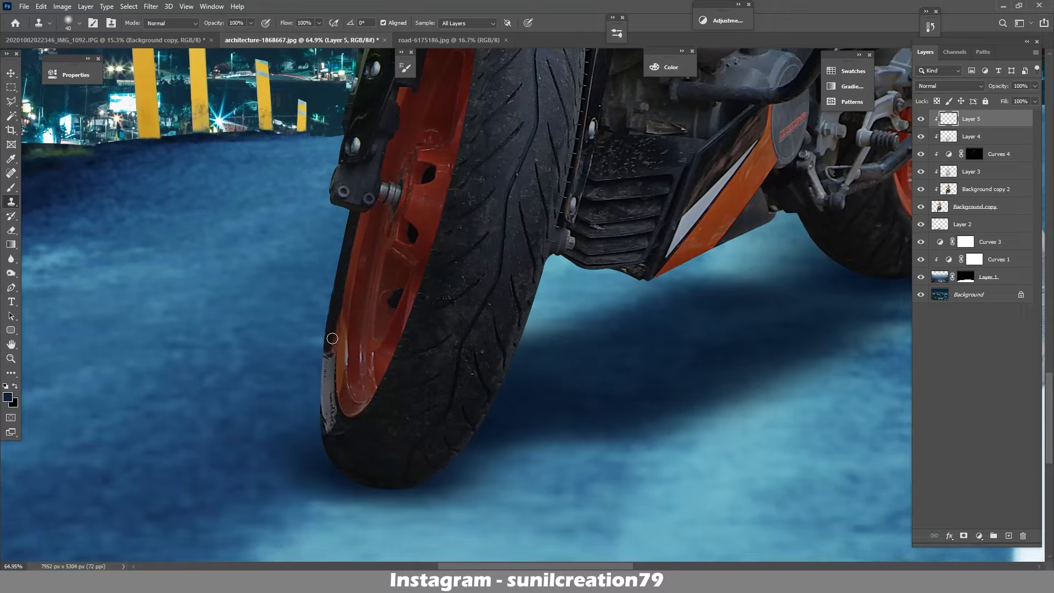
{"action": "mouse_move", "coordinate": [332, 339]}
{"action": "left_mouse_down"}
{"action": "mouse_move", "coordinate": [344, 293]}
{"action": "mouse_move", "coordinate": [333, 330]}
{"action": "left_mouse_up"}
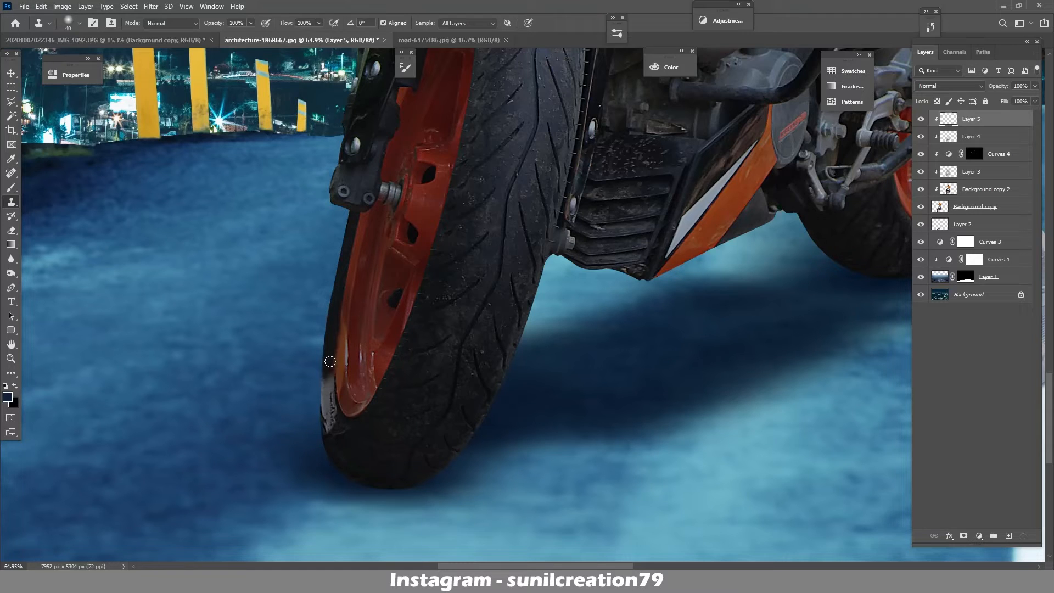
{"action": "mouse_move", "coordinate": [327, 371]}
{"action": "left_mouse_down"}
{"action": "mouse_move", "coordinate": [333, 399]}
{"action": "mouse_move", "coordinate": [326, 381]}
{"action": "left_mouse_up"}
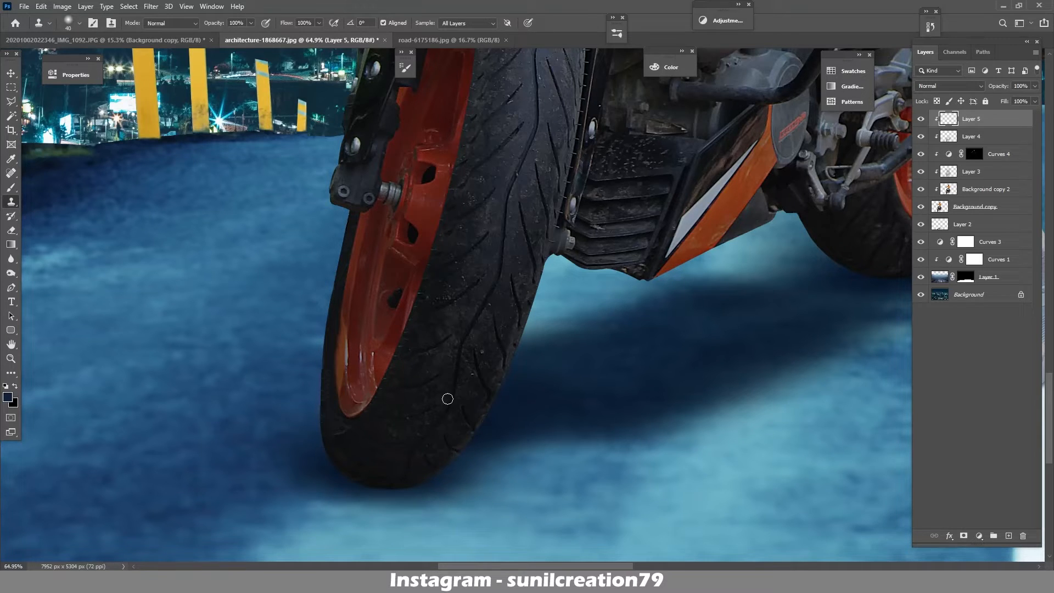
- Add a brightening Curves adjustment on top, clip it to the man and motorcycle, and invert its mask to black
{"action": "key", "text": "z"}
{"action": "scroll", "coordinate": [542, 335], "scroll_direction": "down", "scroll_amount": 4}
{"action": "scroll", "coordinate": [556, 304], "scroll_direction": "up", "scroll_amount": 2}
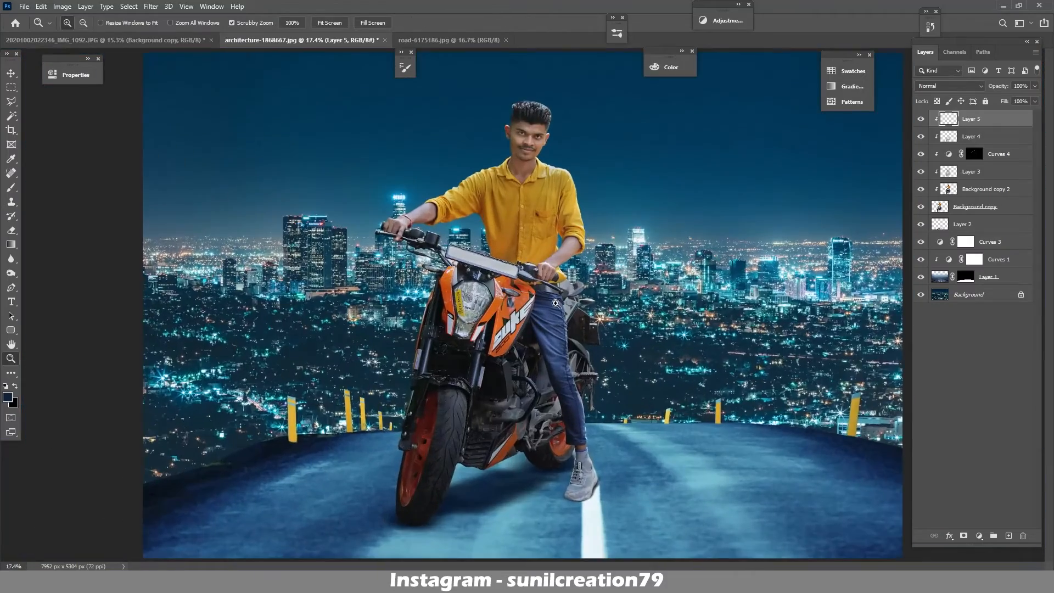
{"action": "scroll", "coordinate": [549, 307], "scroll_direction": "up", "scroll_amount": 1}
{"action": "scroll", "coordinate": [506, 306], "scroll_direction": "down", "scroll_amount": 4}
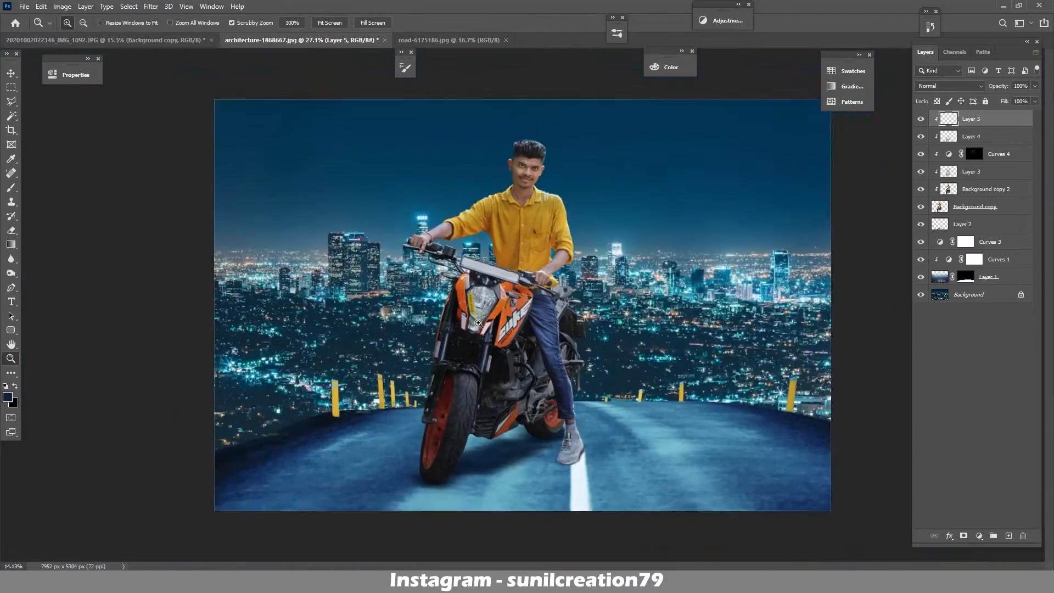
{"action": "scroll", "coordinate": [507, 307], "scroll_direction": "up", "scroll_amount": 1}
{"action": "key", "text": "s"}
{"action": "left_click", "coordinate": [979, 536]}
{"action": "left_click", "coordinate": [982, 386]}
{"action": "left_click_drag", "start_coordinate": [174, 200], "coordinate": [175, 171]}
{"action": "left_click", "coordinate": [241, 71]}
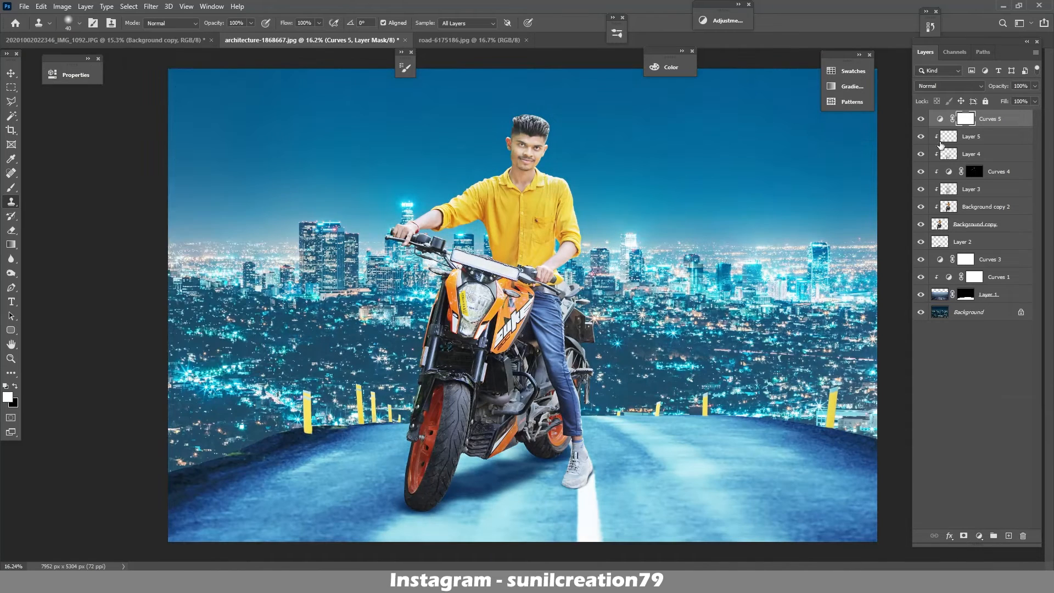
{"action": "left_click", "coordinate": [970, 125], "text": "alt"}
{"action": "key", "text": "ctrl+i"}
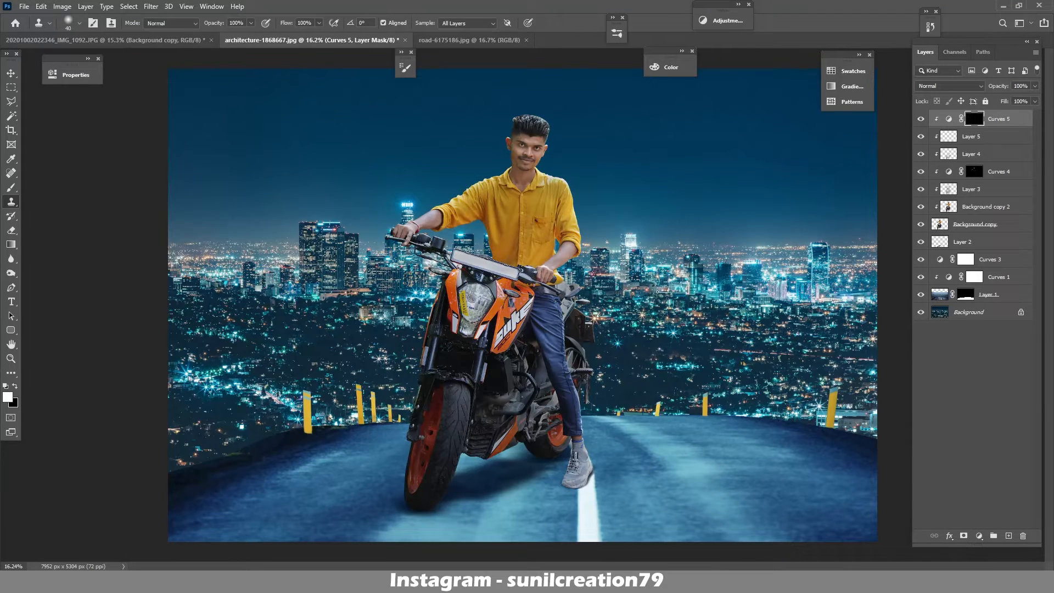
- Paint white on the brightening Curves mask with the Brush at 50% flow along the shirt's shoulder edges
{"action": "key", "text": "b"}
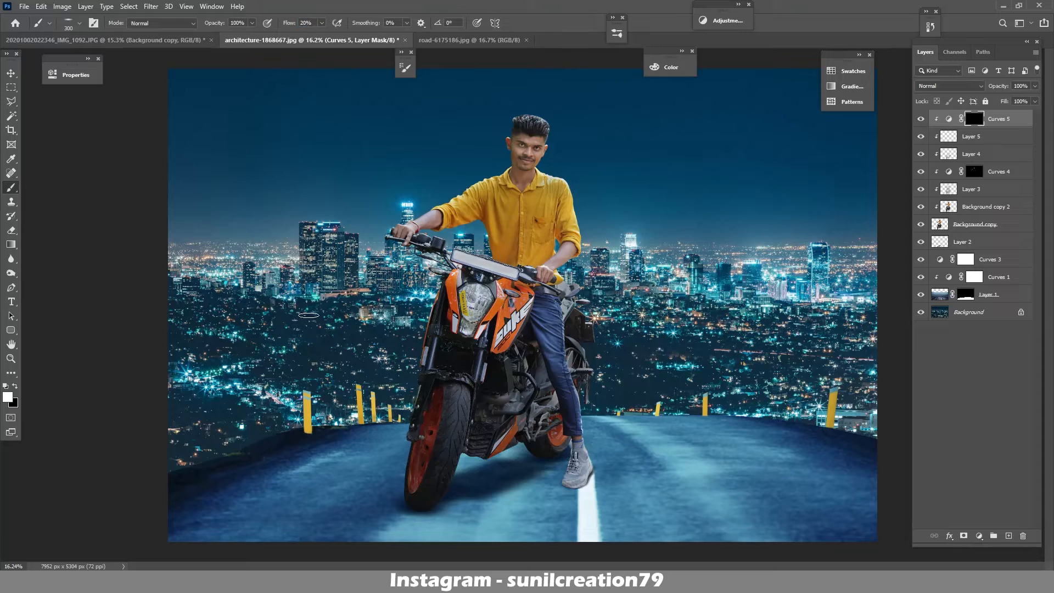
{"action": "type", "text": "50"}
{"action": "key", "text": "Return"}
{"action": "left_click_drag", "start_coordinate": [492, 163], "coordinate": [552, 166]}
{"action": "key", "text": "bracketleft"}
{"action": "key", "text": "bracketleft"}
{"action": "key", "text": "bracketleft"}
{"action": "key", "text": "bracketleft"}
{"action": "key", "text": "bracketleft"}
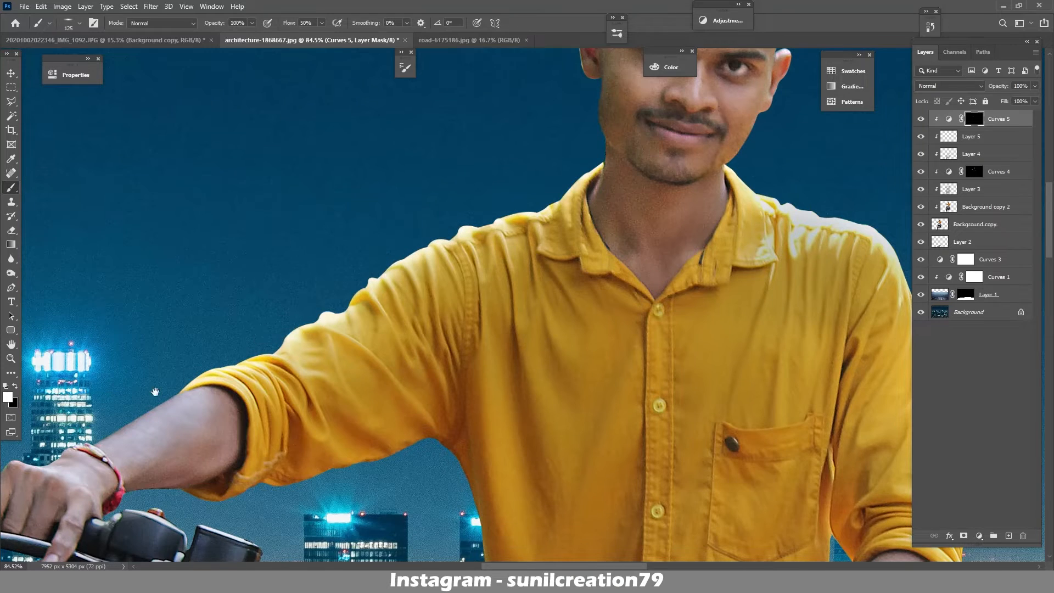
- Paint highlights with a smaller brush along the outstretched arm, hand, handlebar lever and cable, undoing the stray strokes
{"action": "left_click_drag", "start_coordinate": [155, 391], "coordinate": [290, 261]}
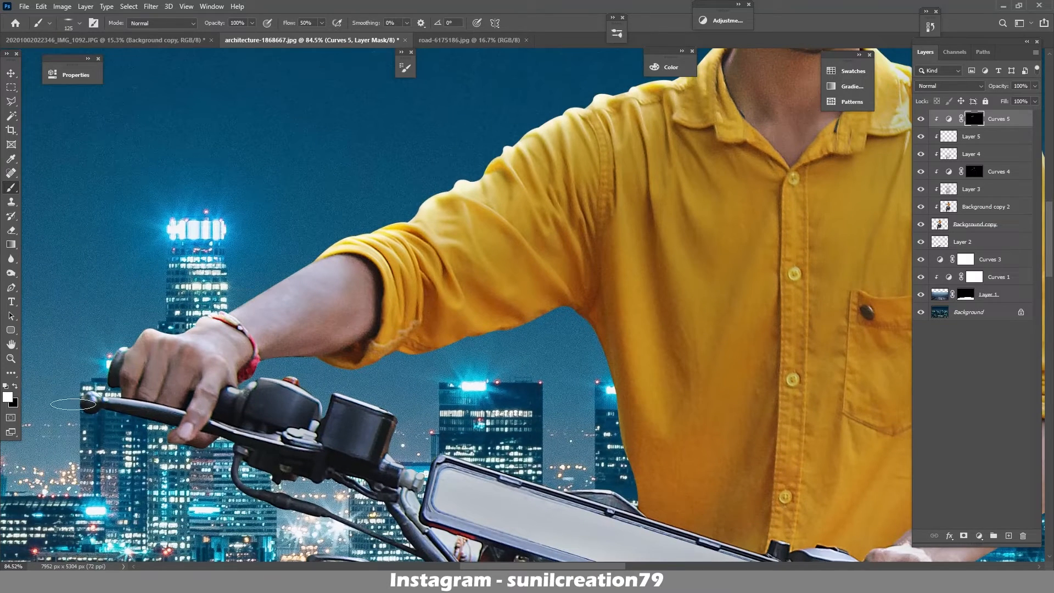
{"action": "left_click_drag", "start_coordinate": [73, 405], "coordinate": [227, 169]}
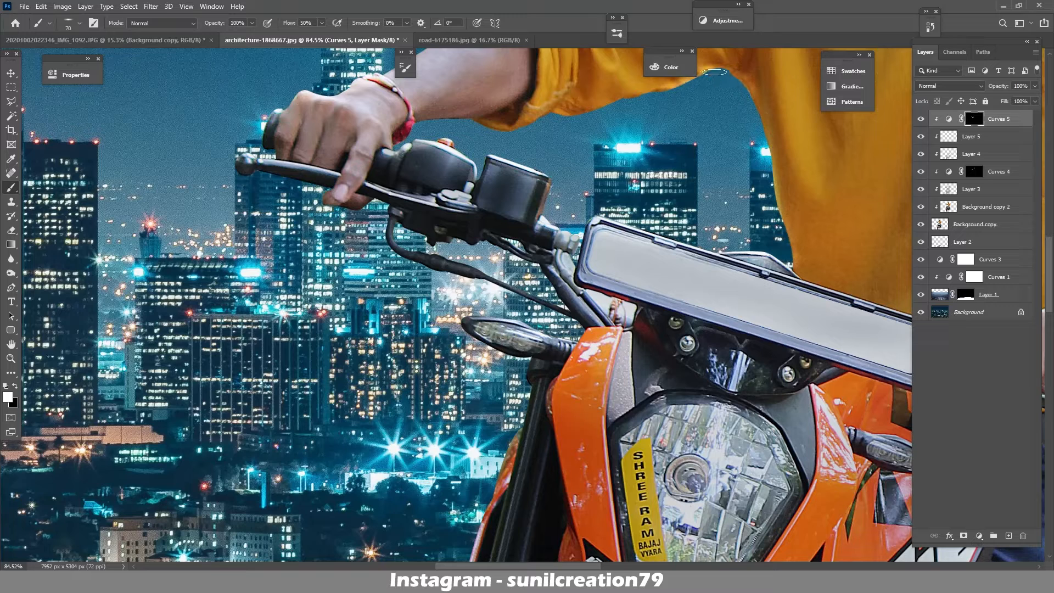
{"action": "mouse_move", "coordinate": [425, 117]}
{"action": "left_mouse_down"}
{"action": "mouse_move", "coordinate": [486, 133]}
{"action": "mouse_move", "coordinate": [414, 150]}
{"action": "left_mouse_up"}
{"action": "key", "text": "ctrl+z"}
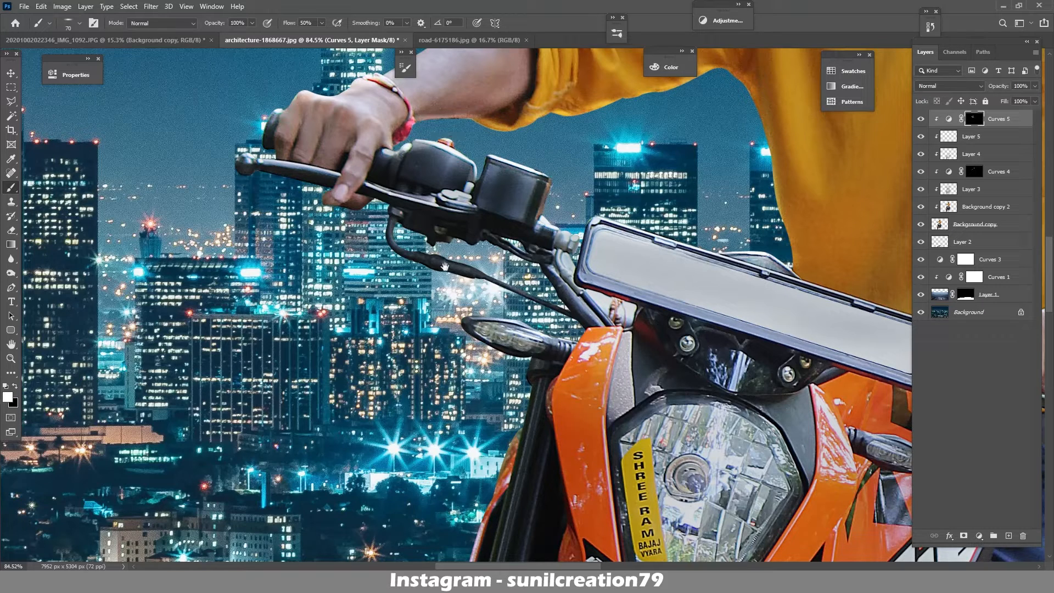
{"action": "mouse_move", "coordinate": [391, 214]}
{"action": "left_mouse_down"}
{"action": "mouse_move", "coordinate": [369, 197]}
{"action": "mouse_move", "coordinate": [593, 332]}
{"action": "left_mouse_up"}
{"action": "left_click_drag", "start_coordinate": [516, 405], "coordinate": [526, 288]}
{"action": "key", "text": "ctrl+z"}
- Paint highlights down the motorcycle's front outline, from the orange fairing and fork to the front wheel's edge
{"action": "mouse_move", "coordinate": [578, 220]}
{"action": "left_mouse_down"}
{"action": "mouse_move", "coordinate": [484, 204]}
{"action": "mouse_move", "coordinate": [545, 262]}
{"action": "mouse_move", "coordinate": [470, 445]}
{"action": "left_mouse_up"}
{"action": "left_click_drag", "start_coordinate": [466, 451], "coordinate": [551, 238]}
{"action": "left_click_drag", "start_coordinate": [570, 200], "coordinate": [512, 467]}
{"action": "left_click_drag", "start_coordinate": [512, 466], "coordinate": [551, 293]}
{"action": "mouse_move", "coordinate": [544, 290]}
{"action": "left_mouse_down"}
{"action": "mouse_move", "coordinate": [552, 334]}
{"action": "mouse_move", "coordinate": [539, 409]}
{"action": "left_mouse_up"}
{"action": "mouse_move", "coordinate": [535, 422]}
{"action": "left_mouse_down"}
{"action": "mouse_move", "coordinate": [579, 258]}
{"action": "mouse_move", "coordinate": [526, 486]}
{"action": "left_mouse_up"}
{"action": "mouse_move", "coordinate": [523, 489]}
{"action": "left_mouse_down"}
{"action": "mouse_move", "coordinate": [573, 269]}
{"action": "mouse_move", "coordinate": [589, 298]}
{"action": "left_mouse_up"}
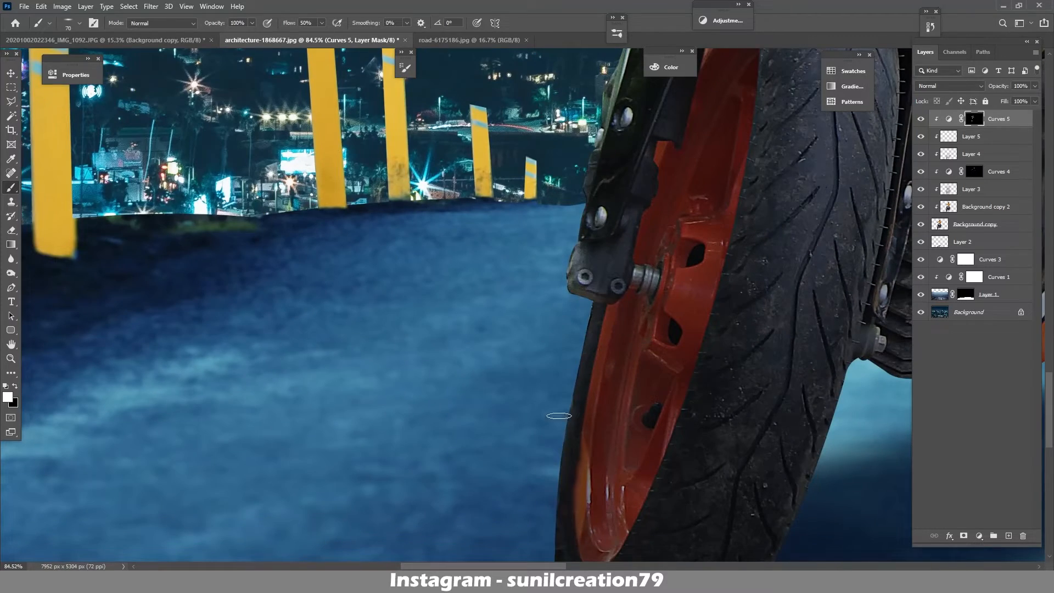
{"action": "left_click_drag", "start_coordinate": [559, 416], "coordinate": [550, 549]}
- Toggle the highlight Curves adjustment's visibility on the whole image to compare the effect
{"action": "left_click_drag", "start_coordinate": [689, 253], "coordinate": [587, 256]}
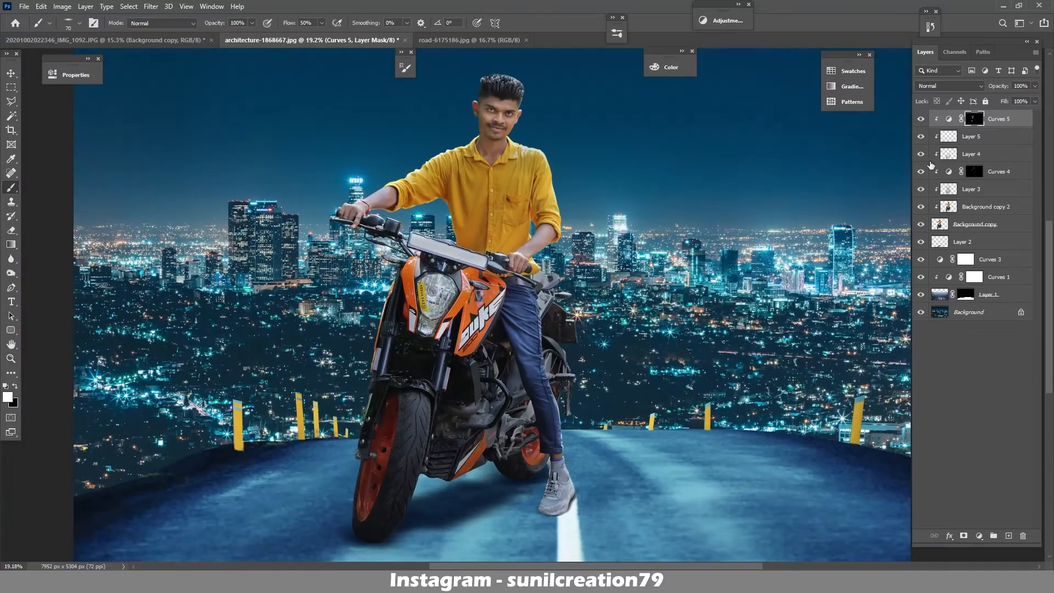
{"action": "left_click", "coordinate": [921, 119]}
{"action": "left_click", "coordinate": [921, 120]}
- Paint highlights on the Curves mask along the hair, the far shoulder and the outer edge of the bent sleeve
{"action": "left_click", "coordinate": [534, 115], "text": "ctrl"}
{"action": "left_click", "coordinate": [534, 115], "text": "ctrl"}
{"action": "left_click", "coordinate": [534, 114], "text": "ctrl"}
{"action": "left_click", "coordinate": [533, 114], "text": "ctrl"}
{"action": "mouse_move", "coordinate": [531, 105]}
{"action": "left_mouse_down"}
{"action": "mouse_move", "coordinate": [563, 214]}
{"action": "mouse_move", "coordinate": [501, 275]}
{"action": "mouse_move", "coordinate": [500, 306]}
{"action": "mouse_move", "coordinate": [564, 361]}
{"action": "mouse_move", "coordinate": [600, 211]}
{"action": "left_mouse_up"}
{"action": "mouse_move", "coordinate": [574, 231]}
{"action": "left_mouse_down"}
{"action": "mouse_move", "coordinate": [615, 322]}
{"action": "mouse_move", "coordinate": [639, 441]}
{"action": "left_mouse_up"}
{"action": "left_click_drag", "start_coordinate": [671, 417], "coordinate": [678, 222]}
{"action": "mouse_move", "coordinate": [569, 311]}
{"action": "left_mouse_down"}
{"action": "mouse_move", "coordinate": [542, 280]}
{"action": "mouse_move", "coordinate": [546, 334]}
{"action": "left_mouse_up"}
{"action": "left_click_drag", "start_coordinate": [562, 297], "coordinate": [561, 329]}
- Paint highlights along the motorcycle's rear parts and the outer edge of the trouser leg and shoe
{"action": "mouse_move", "coordinate": [659, 281]}
{"action": "left_mouse_down"}
{"action": "mouse_move", "coordinate": [635, 356]}
{"action": "mouse_move", "coordinate": [549, 407]}
{"action": "left_mouse_up"}
{"action": "mouse_move", "coordinate": [565, 404]}
{"action": "left_mouse_down"}
{"action": "mouse_move", "coordinate": [549, 273]}
{"action": "mouse_move", "coordinate": [672, 411]}
{"action": "mouse_move", "coordinate": [623, 409]}
{"action": "mouse_move", "coordinate": [613, 433]}
{"action": "left_mouse_up"}
{"action": "mouse_move", "coordinate": [613, 434]}
{"action": "left_mouse_down"}
{"action": "mouse_move", "coordinate": [616, 380]}
{"action": "mouse_move", "coordinate": [599, 291]}
{"action": "left_mouse_up"}
{"action": "mouse_move", "coordinate": [599, 280]}
{"action": "left_mouse_down"}
{"action": "mouse_move", "coordinate": [676, 396]}
{"action": "mouse_move", "coordinate": [623, 425]}
{"action": "mouse_move", "coordinate": [685, 306]}
{"action": "mouse_move", "coordinate": [669, 439]}
{"action": "left_mouse_up"}
{"action": "mouse_move", "coordinate": [668, 439]}
{"action": "left_mouse_down"}
{"action": "mouse_move", "coordinate": [671, 316]}
{"action": "mouse_move", "coordinate": [634, 409]}
{"action": "mouse_move", "coordinate": [624, 384]}
{"action": "left_mouse_up"}
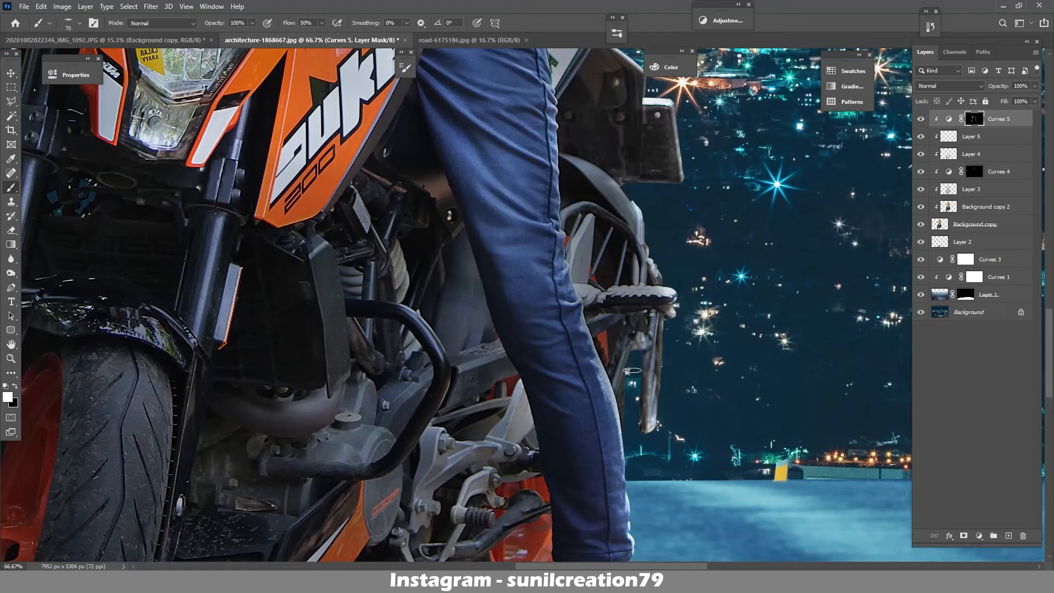
{"action": "left_click_drag", "start_coordinate": [631, 434], "coordinate": [646, 319]}
{"action": "left_click_drag", "start_coordinate": [599, 461], "coordinate": [614, 276]}
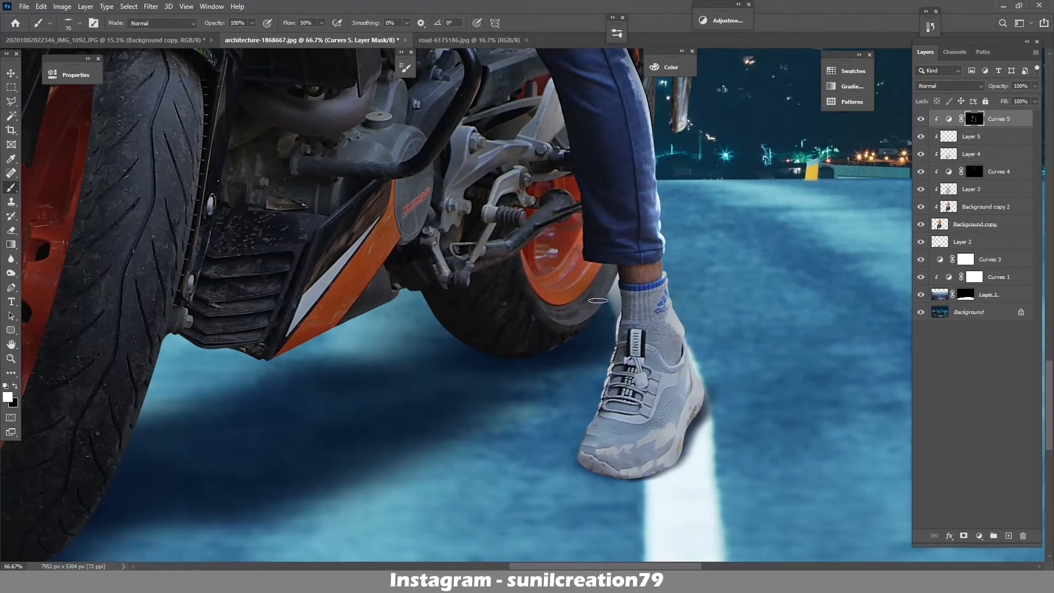
- Brighten the white number plate and the headlight glass by painting white on the highlight Curves mask
{"action": "key", "text": "z"}
{"action": "key", "text": "ctrl+0"}
{"action": "left_click_drag", "start_coordinate": [551, 270], "coordinate": [558, 271]}
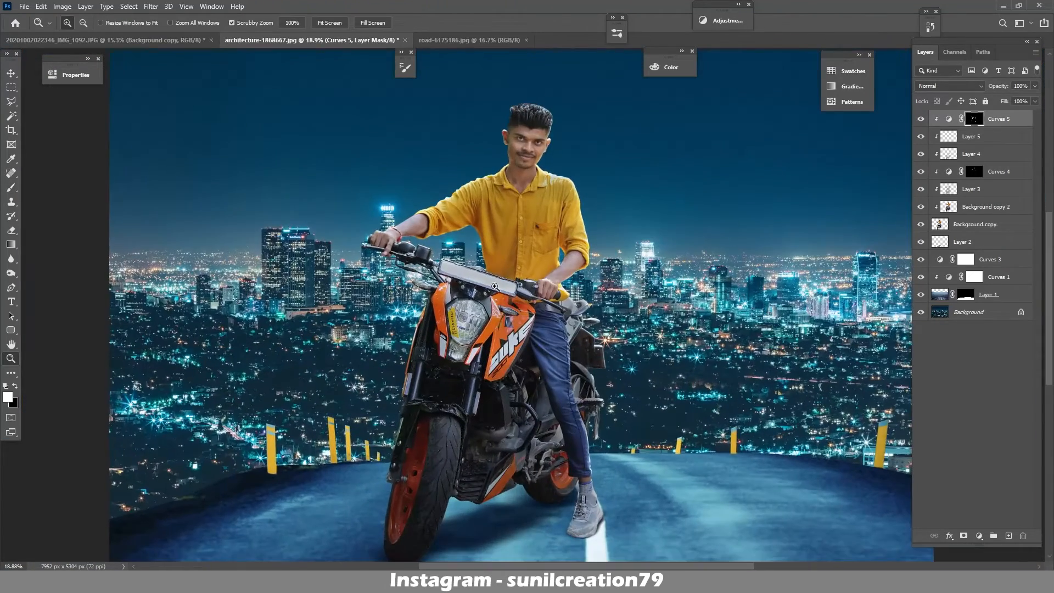
{"action": "left_click_drag", "start_coordinate": [494, 283], "coordinate": [551, 281]}
{"action": "key", "text": "b"}
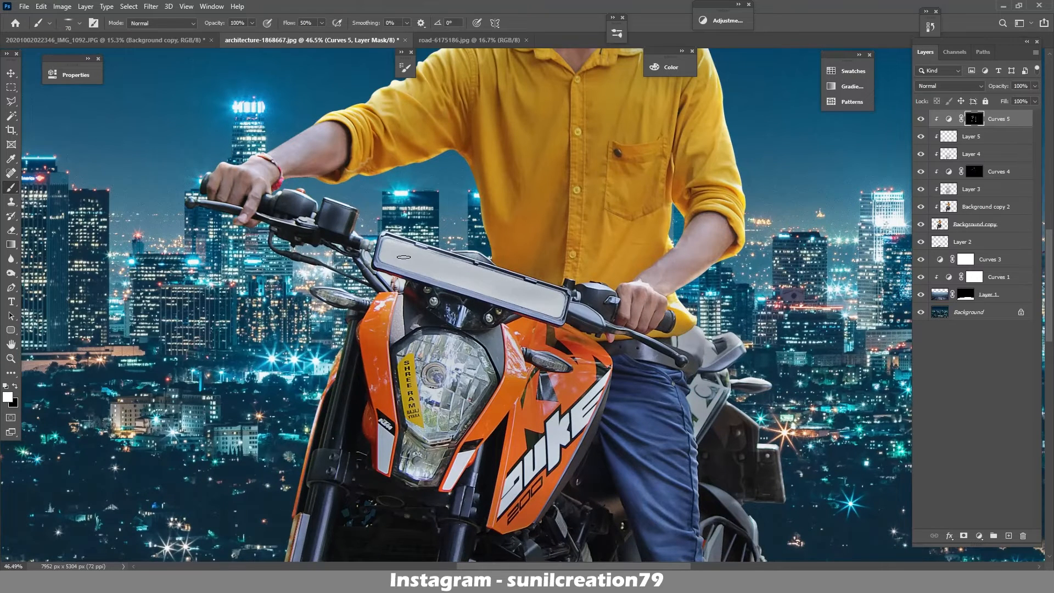
{"action": "mouse_move", "coordinate": [391, 240]}
{"action": "left_mouse_down"}
{"action": "mouse_move", "coordinate": [540, 291]}
{"action": "mouse_move", "coordinate": [550, 313]}
{"action": "left_mouse_up"}
{"action": "mouse_move", "coordinate": [462, 363]}
{"action": "left_mouse_down"}
{"action": "mouse_move", "coordinate": [476, 389]}
{"action": "mouse_move", "coordinate": [470, 363]}
{"action": "mouse_move", "coordinate": [423, 435]}
{"action": "mouse_move", "coordinate": [456, 288]}
{"action": "mouse_move", "coordinate": [414, 323]}
{"action": "left_mouse_up"}
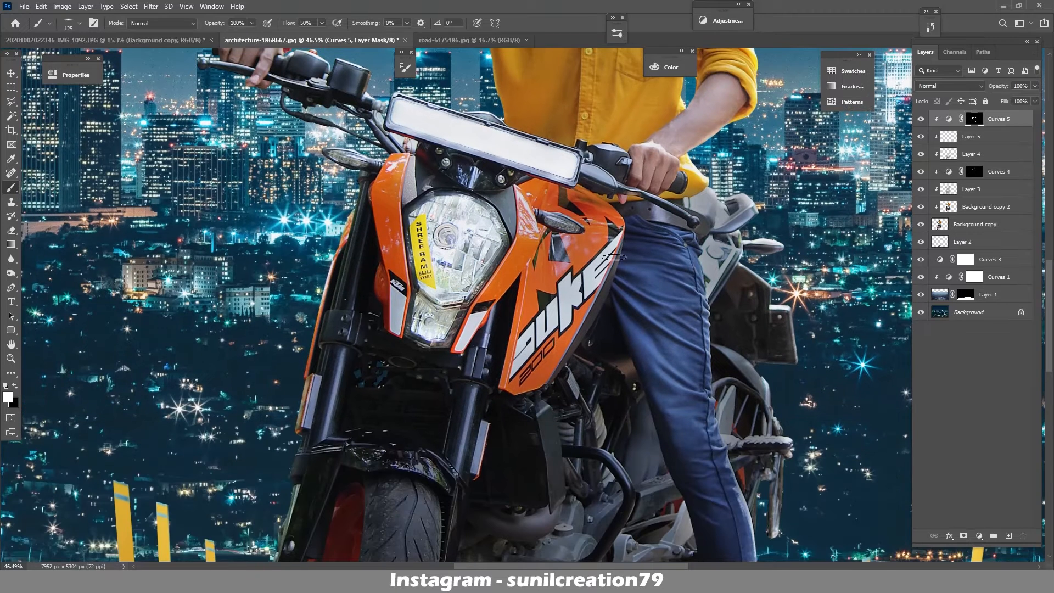
- Brighten the orange DUKE tank panel and the engine area on the highlight Curves mask
{"action": "mouse_move", "coordinate": [576, 280]}
{"action": "left_mouse_down"}
{"action": "mouse_move", "coordinate": [619, 232]}
{"action": "mouse_move", "coordinate": [516, 379]}
{"action": "mouse_move", "coordinate": [305, 406]}
{"action": "mouse_move", "coordinate": [512, 495]}
{"action": "left_mouse_up"}
{"action": "scroll", "coordinate": [513, 496], "scroll_direction": "down", "scroll_amount": 5}
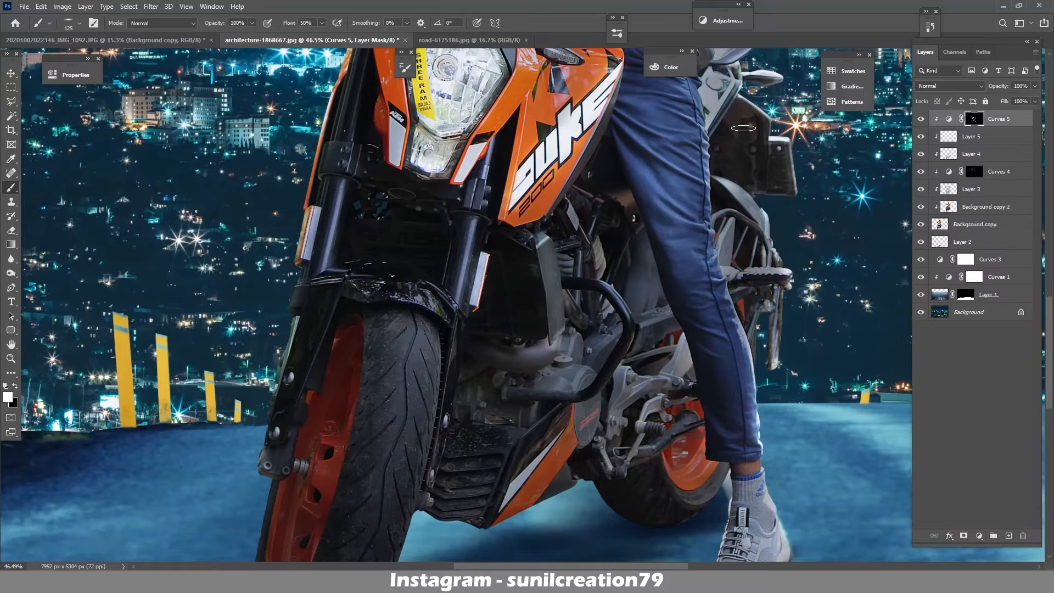
{"action": "scroll", "coordinate": [689, 139], "scroll_direction": "up", "scroll_amount": 6}
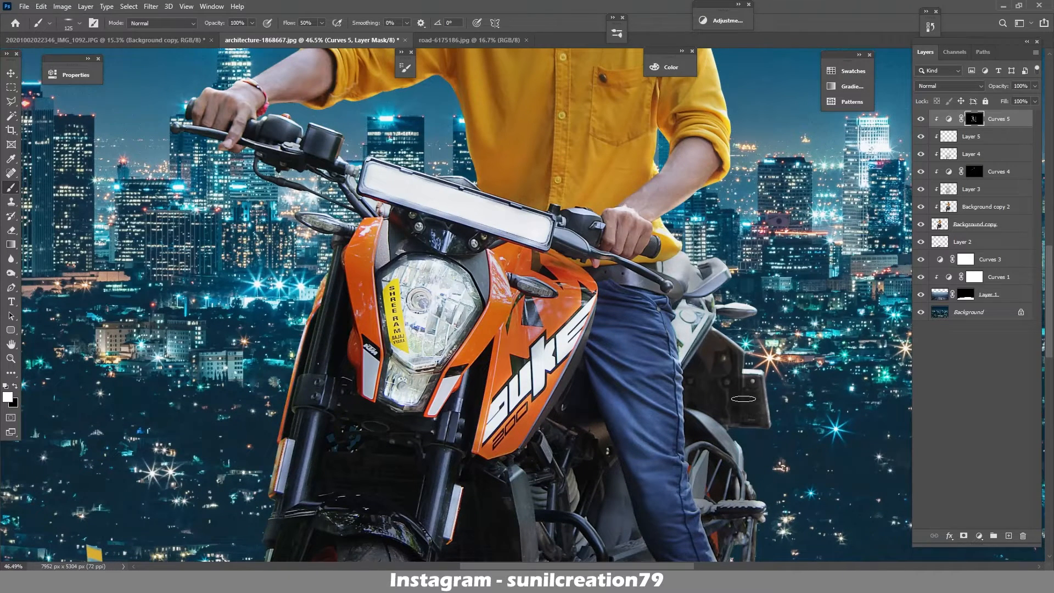
{"action": "scroll", "coordinate": [714, 330], "scroll_direction": "down", "scroll_amount": 6}
{"action": "mouse_move", "coordinate": [551, 280]}
{"action": "left_mouse_down"}
{"action": "mouse_move", "coordinate": [602, 299]}
{"action": "mouse_move", "coordinate": [484, 390]}
{"action": "left_mouse_up"}
{"action": "scroll", "coordinate": [569, 349], "scroll_direction": "down", "scroll_amount": 5}
{"action": "scroll", "coordinate": [366, 166], "scroll_direction": "up", "scroll_amount": 6}
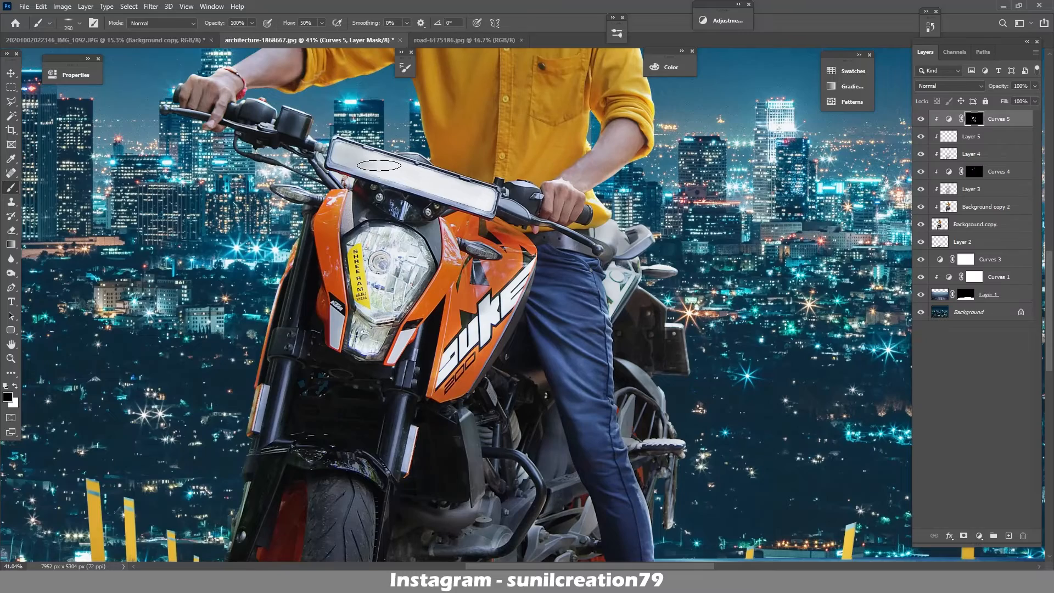
- Tone down the number plate's highlight by painting black on the Curves mask with a large brush at 10% flow
{"action": "mouse_move", "coordinate": [346, 148]}
{"action": "left_mouse_down"}
{"action": "mouse_move", "coordinate": [419, 185]}
{"action": "mouse_move", "coordinate": [373, 189]}
{"action": "left_mouse_up"}
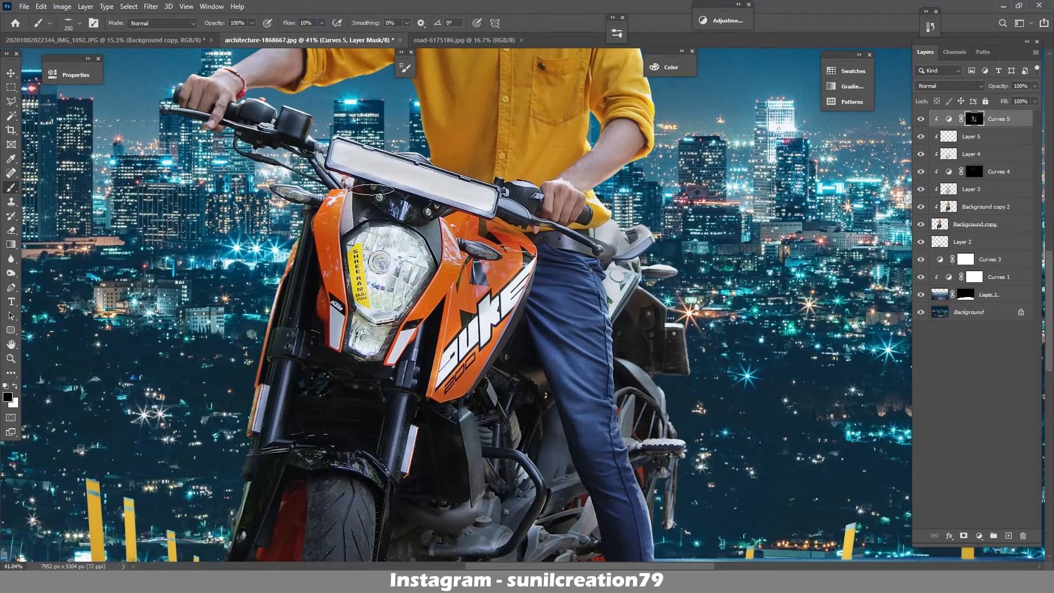
{"action": "key", "text": "z"}
{"action": "mouse_move", "coordinate": [670, 264]}
{"action": "left_mouse_down"}
{"action": "mouse_move", "coordinate": [598, 263]}
{"action": "mouse_move", "coordinate": [627, 280]}
{"action": "left_mouse_up"}
{"action": "key", "text": "b"}
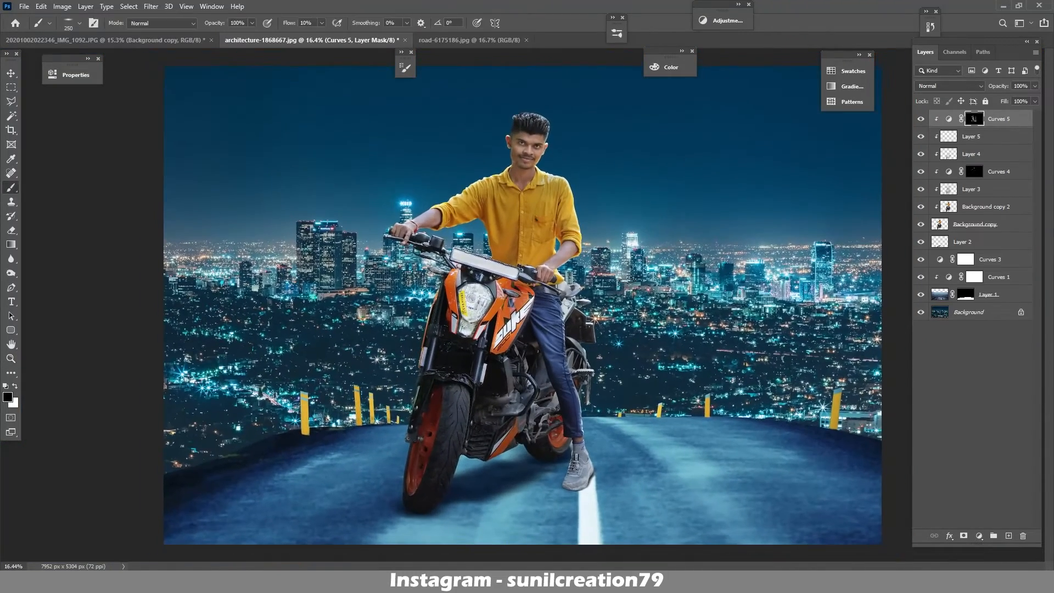
- Compare the image with and without the highlight Curves adjustment and set its opacity to 65%
{"action": "left_click", "coordinate": [921, 120]}
{"action": "left_click", "coordinate": [921, 120]}
{"action": "left_click_drag", "start_coordinate": [1001, 87], "coordinate": [999, 86]}
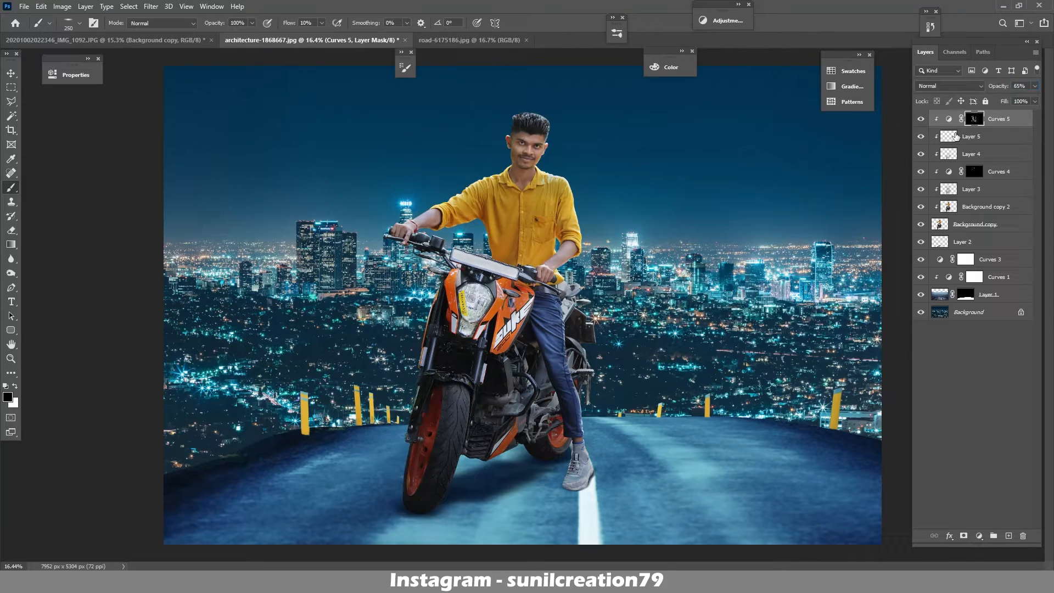
- Toggle the Multiply shading layer to compare it, and try a different opacity for it
{"action": "left_click", "coordinate": [956, 137]}
{"action": "left_click", "coordinate": [921, 154]}
{"action": "left_click", "coordinate": [920, 153]}
{"action": "left_click", "coordinate": [972, 153]}
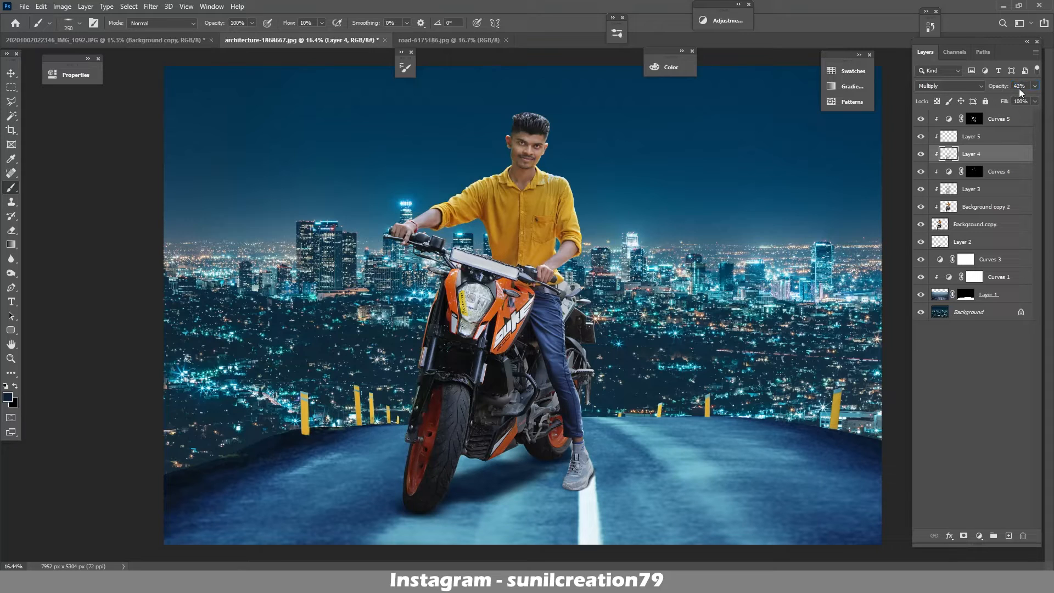
{"action": "left_click_drag", "start_coordinate": [1018, 87], "coordinate": [996, 100]}
{"action": "key", "text": "ctrl+z"}
- Try cloning dark rubber over the rear tyre's light edge on the clipped retouching layer
{"action": "left_click", "coordinate": [991, 121]}
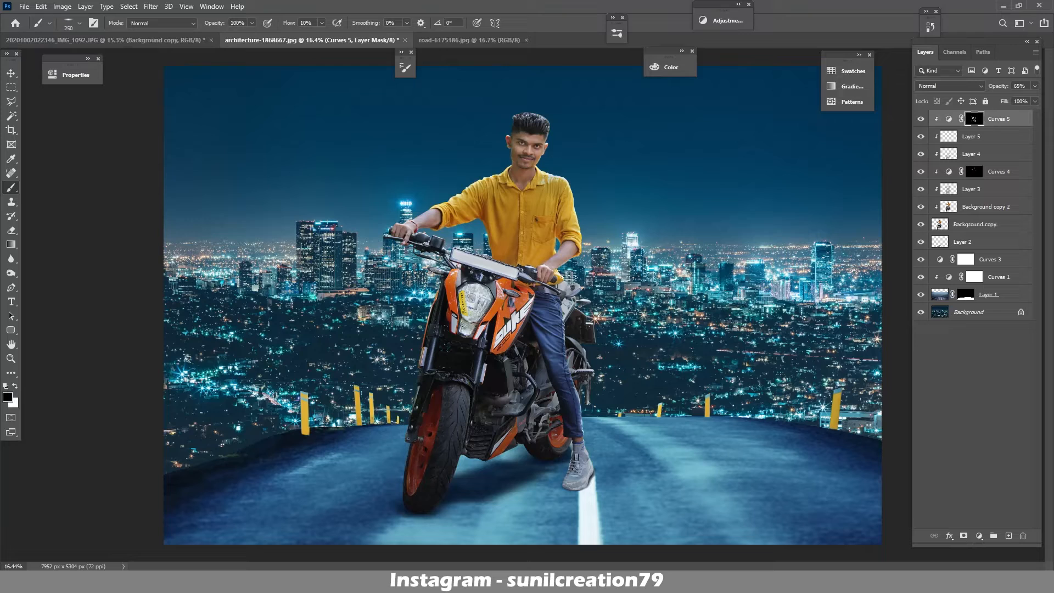
{"action": "left_click_drag", "start_coordinate": [553, 455], "coordinate": [626, 441]}
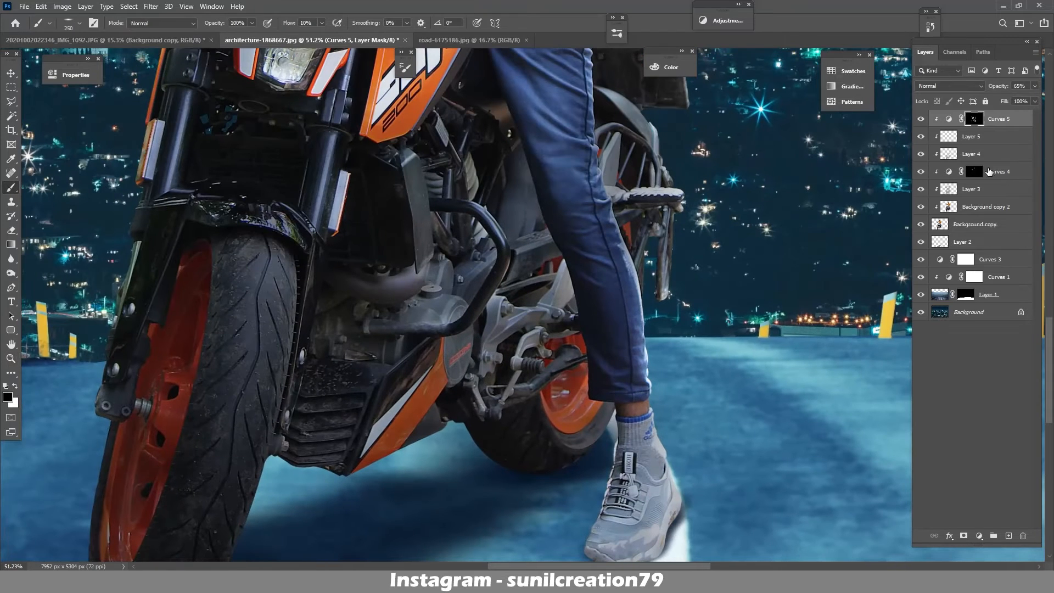
{"action": "left_click", "coordinate": [971, 137]}
{"action": "key", "text": "s"}
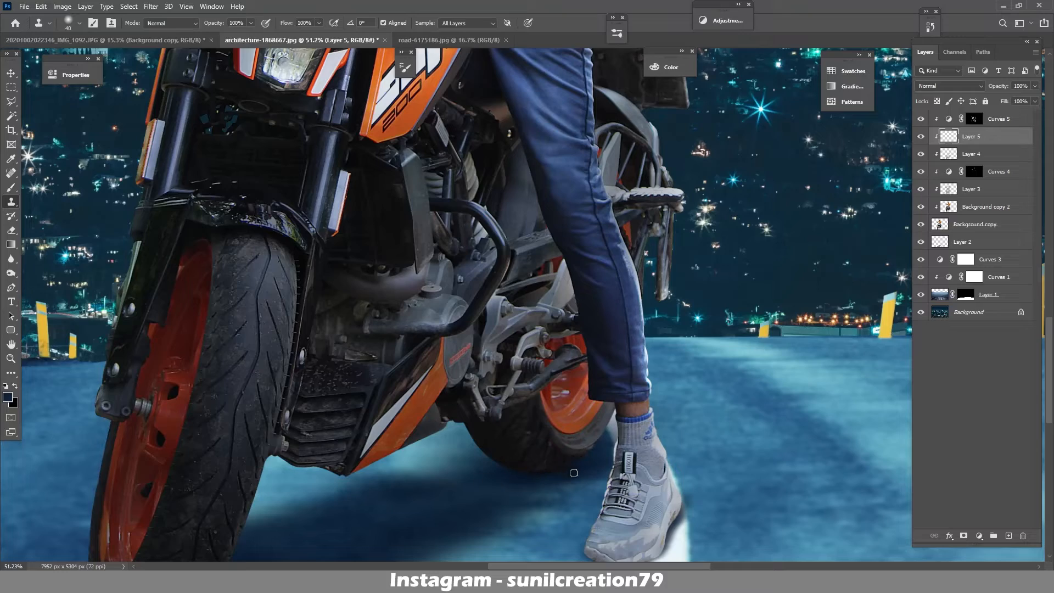
{"action": "left_click_drag", "start_coordinate": [574, 473], "coordinate": [522, 449]}
{"action": "left_click_drag", "start_coordinate": [626, 415], "coordinate": [627, 415]}
- Touch up the highlight Curves mask along the rear tyre's edge with a much smaller brush at 10% flow
{"action": "left_click", "coordinate": [971, 120]}
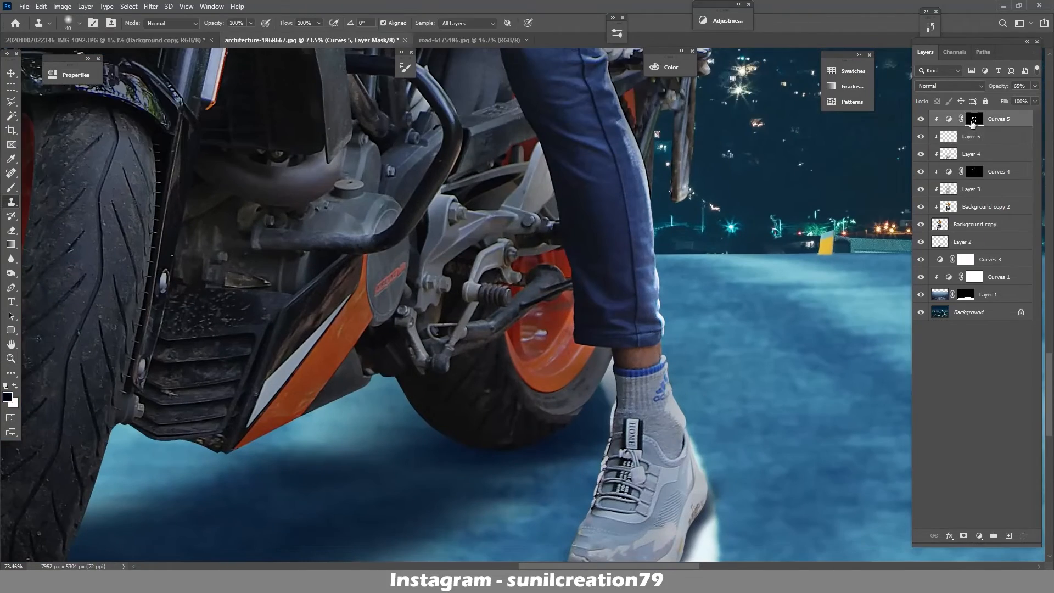
{"action": "key", "text": "b"}
{"action": "key", "text": "bracketleft"}
{"action": "key", "text": "bracketleft"}
{"action": "key", "text": "bracketleft"}
{"action": "key", "text": "bracketleft"}
{"action": "key", "text": "bracketleft"}
{"action": "key", "text": "bracketleft"}
{"action": "key", "text": "bracketleft"}
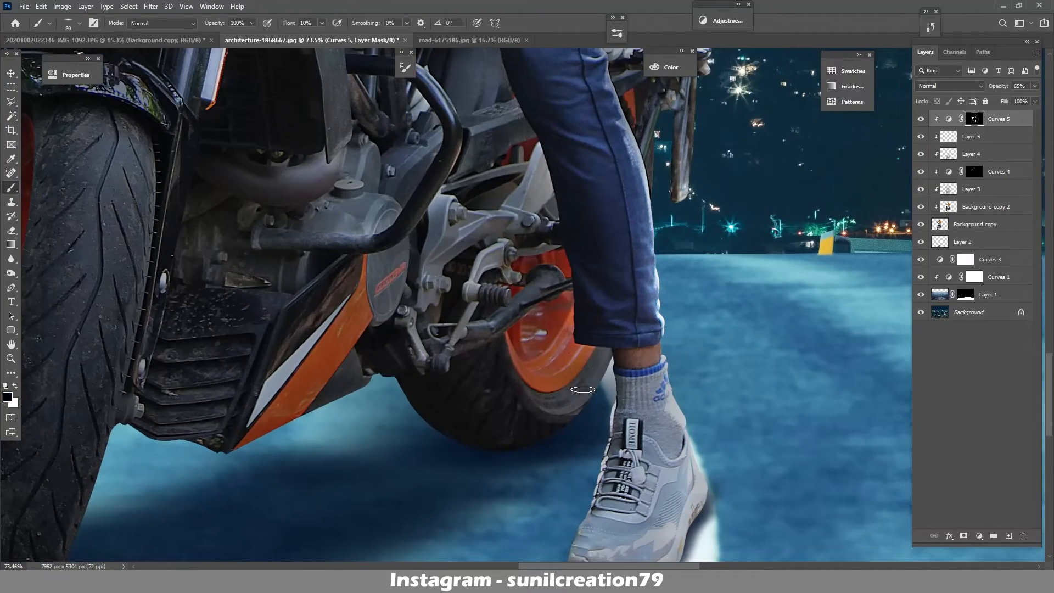
{"action": "key", "text": "x"}
{"action": "key", "text": "x"}
- Hide the skyline, road, their Curves adjustments and the road shadow layer to isolate the man and motorcycle
{"action": "key", "text": "z"}
{"action": "key", "text": "ctrl+0"}
{"action": "left_click_drag", "start_coordinate": [529, 399], "coordinate": [537, 330]}
{"action": "mouse_move", "coordinate": [550, 140]}
{"action": "left_mouse_down"}
{"action": "mouse_move", "coordinate": [604, 162]}
{"action": "mouse_move", "coordinate": [557, 156]}
{"action": "left_mouse_up"}
{"action": "key", "text": "b"}
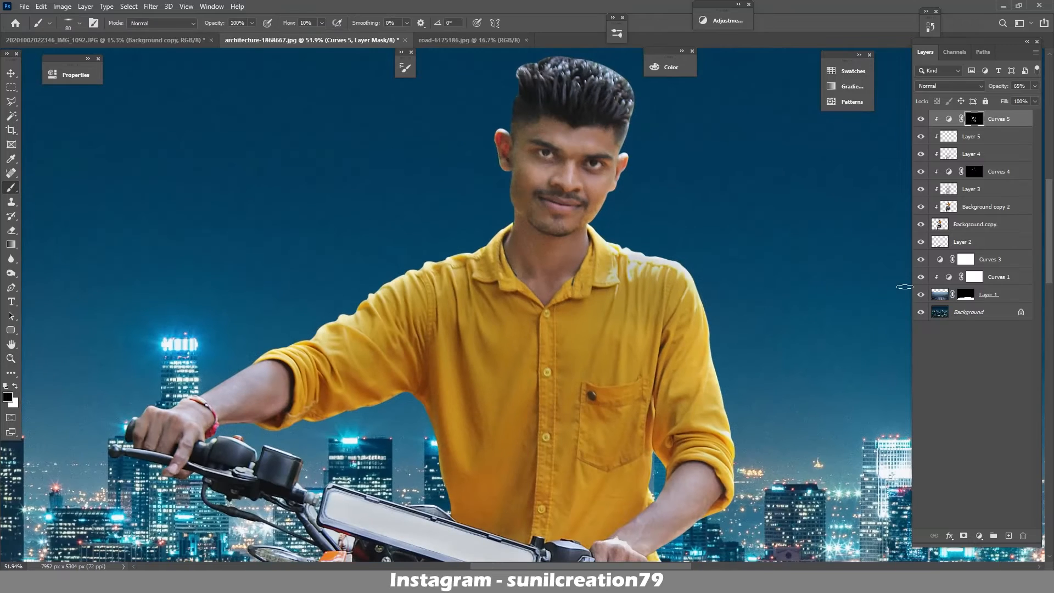
{"action": "left_click_drag", "start_coordinate": [921, 284], "coordinate": [921, 314]}
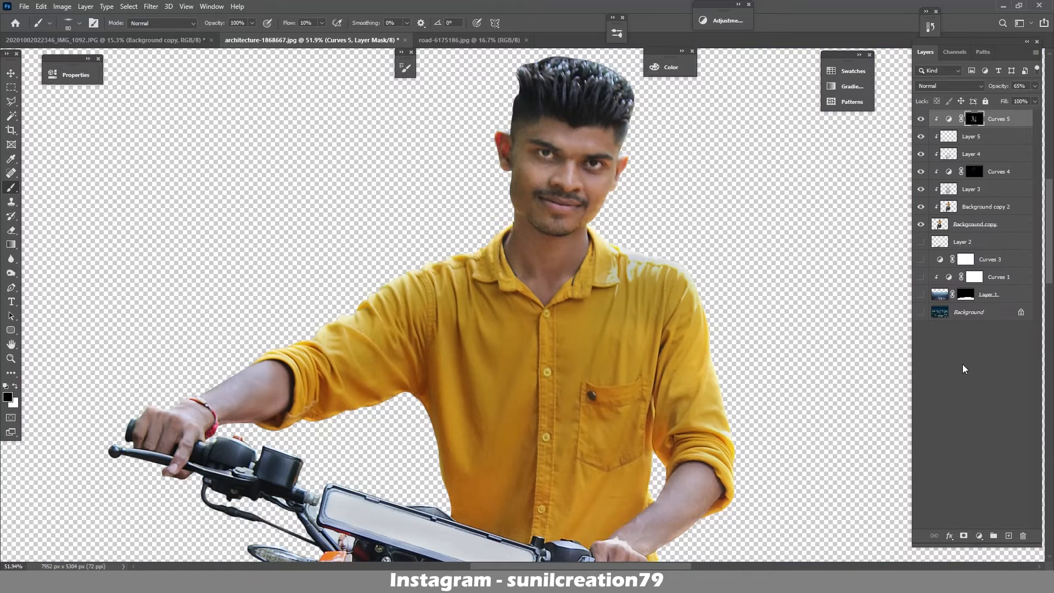
- Stamp the visible subject into a new merged layer, duplicate it, and show the backdrop layers again
{"action": "key", "text": "ctrl+alt+shift+e"}
{"action": "key", "text": "ctrl+j"}
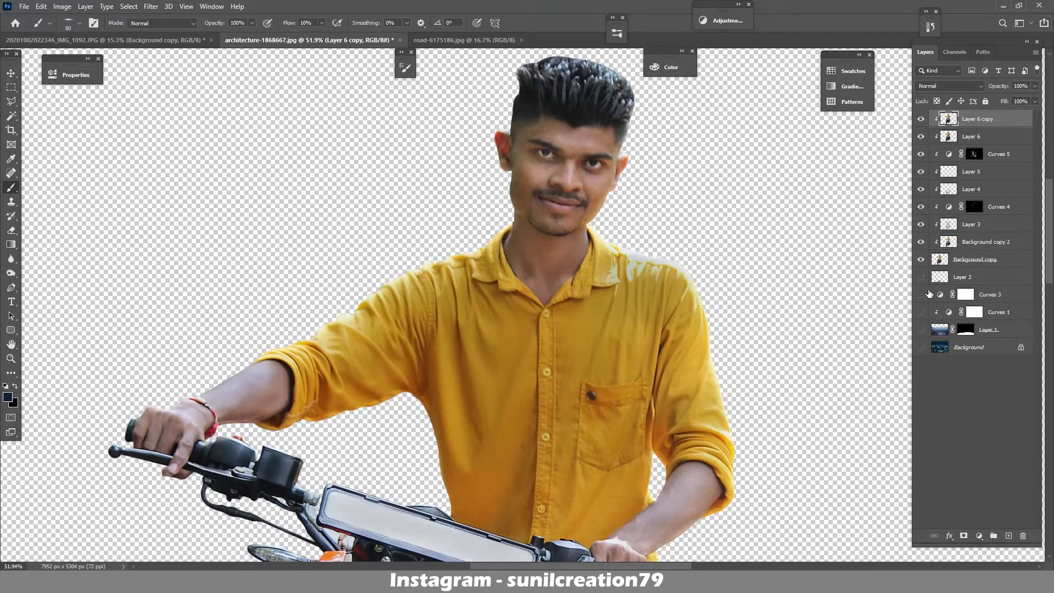
{"action": "left_click_drag", "start_coordinate": [920, 277], "coordinate": [921, 347]}
- Apply a High Pass filter to the duplicated merged layer and set its blend mode to Linear Light
{"action": "left_click", "coordinate": [151, 6]}
{"action": "left_click", "coordinate": [178, 225]}
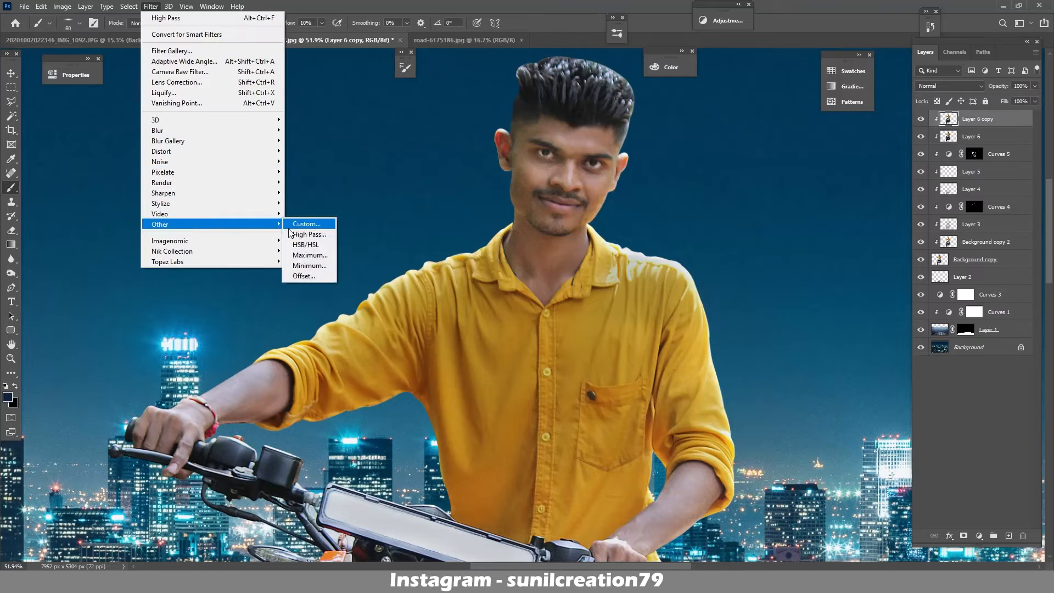
{"action": "left_click", "coordinate": [309, 234]}
{"action": "left_click", "coordinate": [586, 139]}
{"action": "left_click", "coordinate": [973, 137]}
{"action": "left_click", "coordinate": [977, 119]}
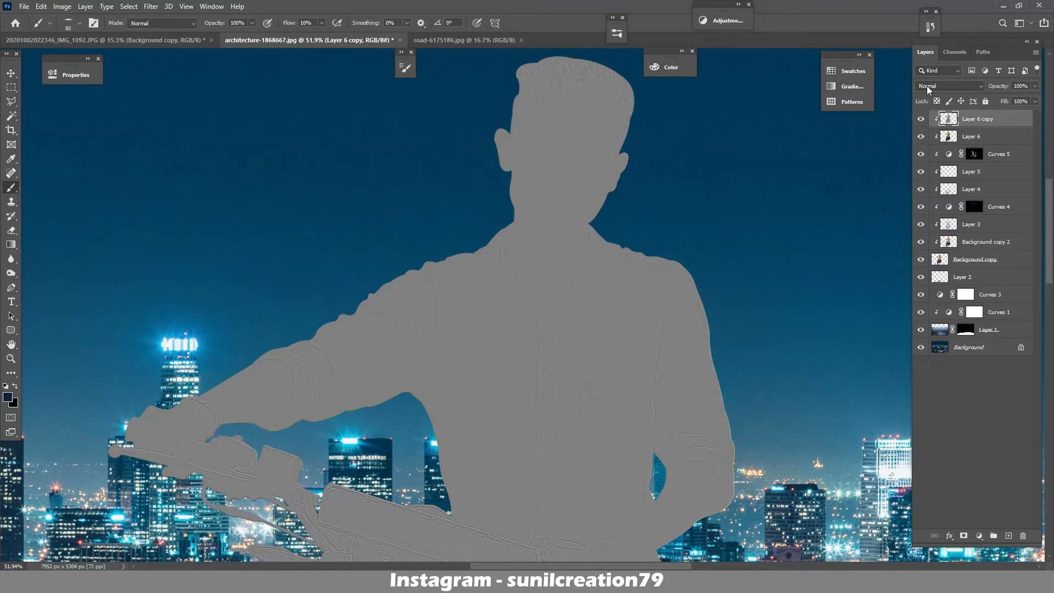
{"action": "left_click", "coordinate": [927, 87]}
{"action": "left_click", "coordinate": [932, 224]}
- Choose the Mixer Brush for the merged layer beneath and set the brush tip's angle to -28° for the face
{"action": "left_click", "coordinate": [970, 137]}
{"action": "right_click", "coordinate": [11, 188]}
{"action": "left_click", "coordinate": [64, 219]}
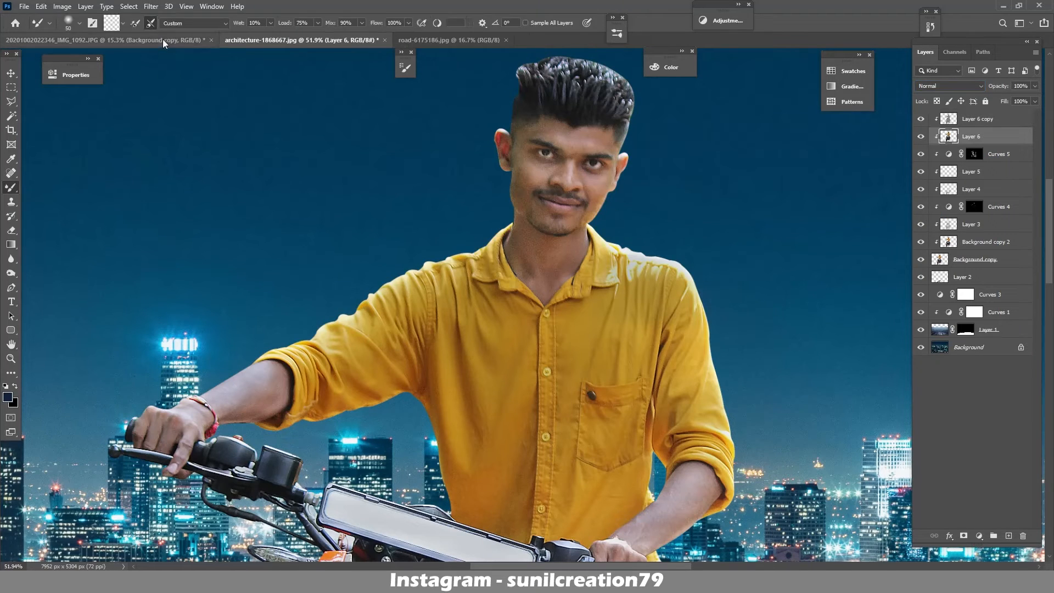
{"action": "scroll", "coordinate": [565, 141], "scroll_direction": "up", "scroll_amount": 5}
{"action": "mouse_move", "coordinate": [584, 146]}
{"action": "left_mouse_down"}
{"action": "mouse_move", "coordinate": [579, 197]}
{"action": "mouse_move", "coordinate": [589, 180]}
{"action": "mouse_move", "coordinate": [608, 185]}
{"action": "mouse_move", "coordinate": [605, 195]}
{"action": "left_mouse_up"}
{"action": "left_click", "coordinate": [405, 68]}
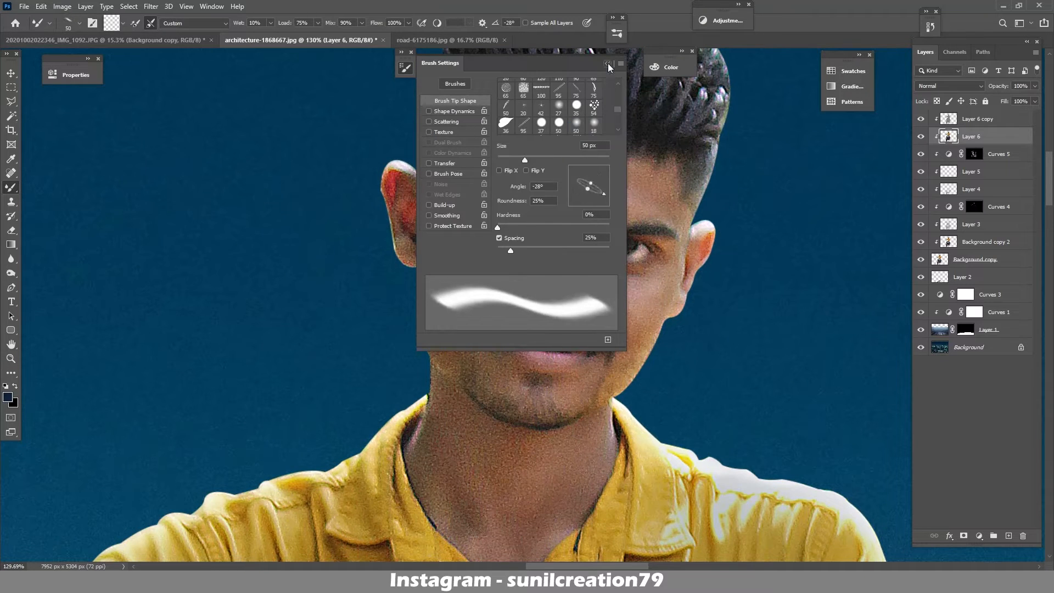
{"action": "left_click", "coordinate": [608, 63]}
- Set the High Pass layer's opacity to 50% and make the merged layer below active again
{"action": "left_click", "coordinate": [973, 116]}
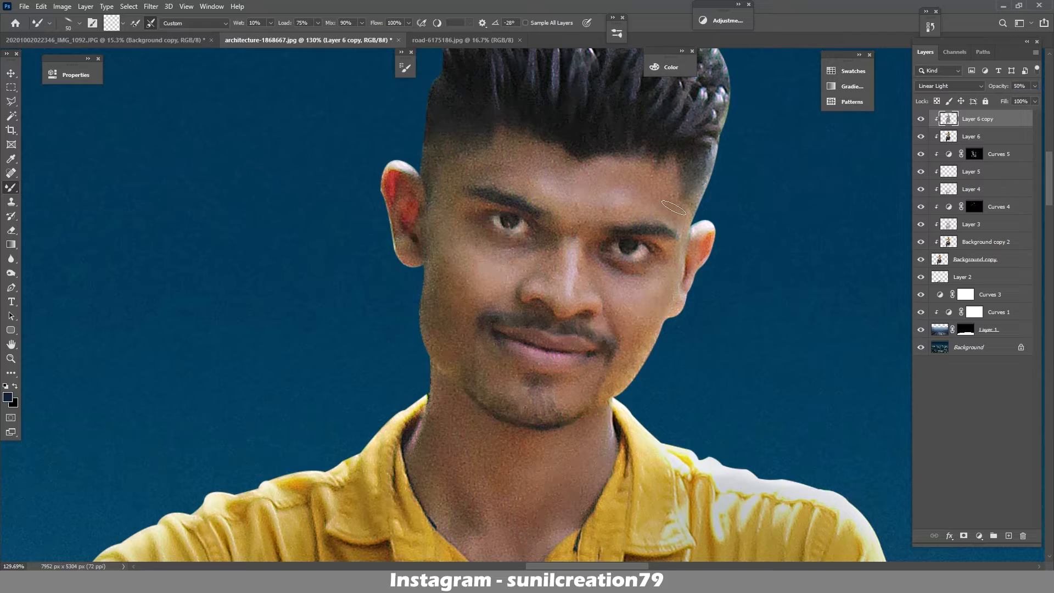
{"action": "left_click", "coordinate": [984, 134]}
{"action": "key", "text": "]"}
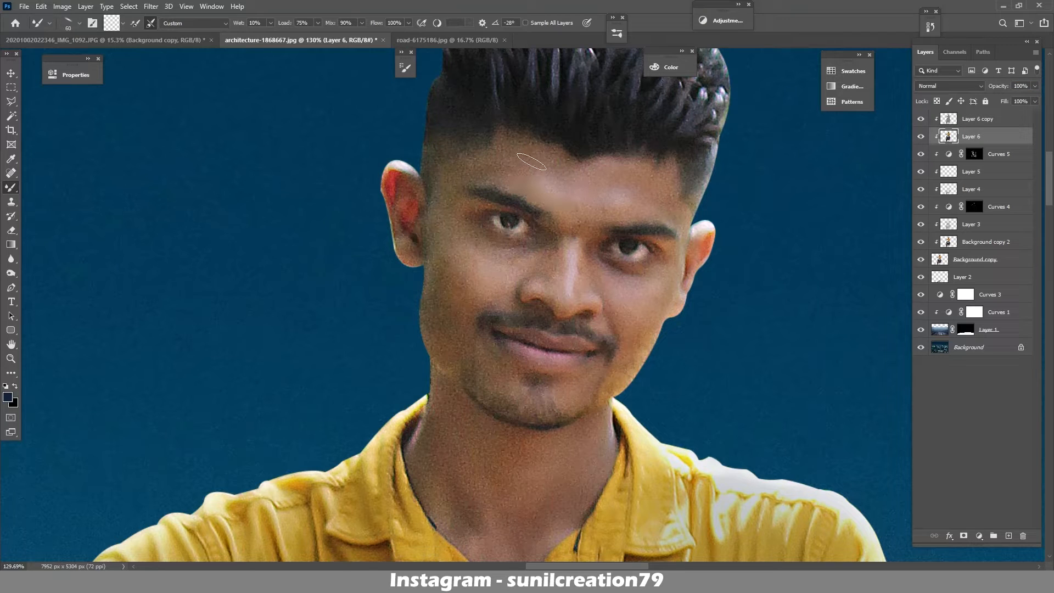
- Smooth the forehead skin up to the hairline with the Mixer Brush, reducing the brush size near the hair
{"action": "mouse_move", "coordinate": [532, 162]}
{"action": "left_mouse_down"}
{"action": "mouse_move", "coordinate": [573, 170]}
{"action": "mouse_move", "coordinate": [497, 168]}
{"action": "mouse_move", "coordinate": [510, 142]}
{"action": "mouse_move", "coordinate": [574, 163]}
{"action": "left_mouse_up"}
{"action": "key", "text": "["}
{"action": "key", "text": "["}
{"action": "key", "text": "["}
{"action": "key", "text": "["}
{"action": "left_click_drag", "start_coordinate": [477, 139], "coordinate": [480, 121]}
{"action": "mouse_move", "coordinate": [679, 157]}
{"action": "left_mouse_down"}
{"action": "mouse_move", "coordinate": [644, 172]}
{"action": "mouse_move", "coordinate": [643, 187]}
{"action": "mouse_move", "coordinate": [568, 176]}
{"action": "left_mouse_up"}
- Smooth the rest of the forehead, the nose, the eye areas and the shaded cheek with the Mixer Brush, varying the brush size
{"action": "key", "text": "bracketleft"}
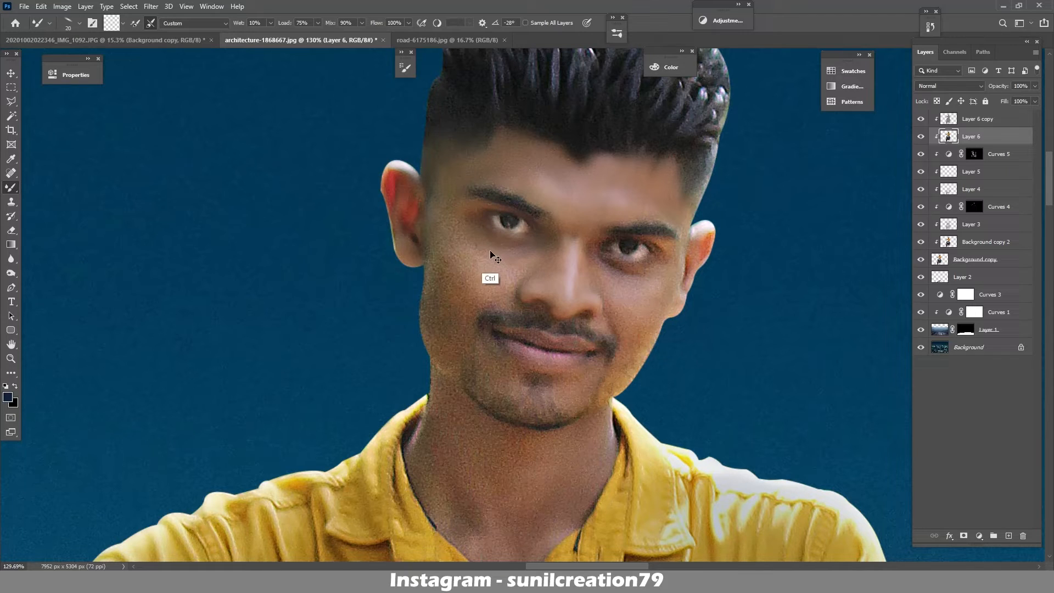
{"action": "key", "text": "]"}
{"action": "key", "text": "]"}
{"action": "key", "text": "bracketright"}
{"action": "key", "text": "bracketleft"}
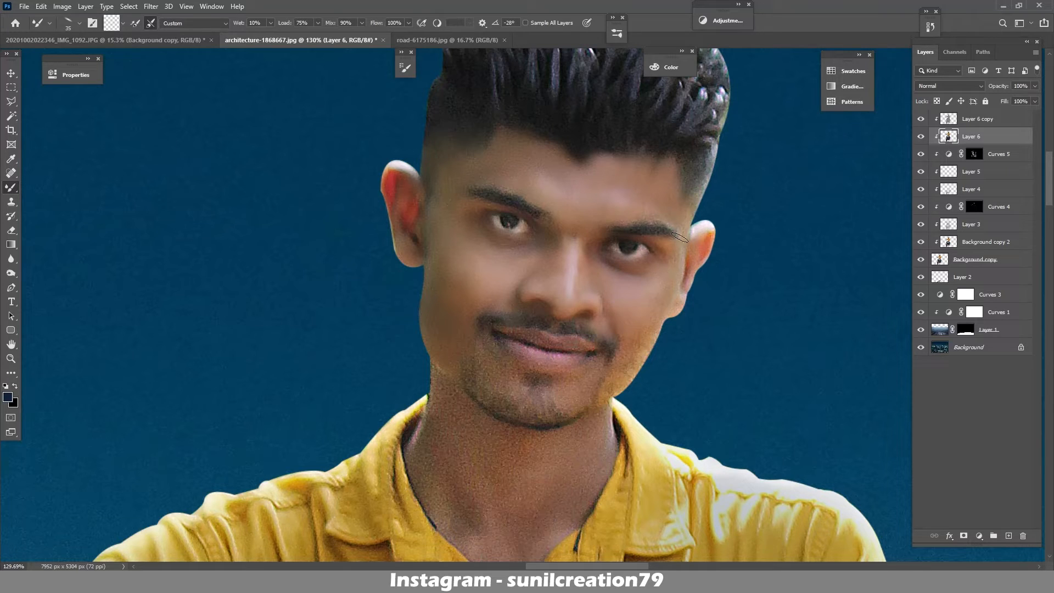
- Smooth the other cheek, the jaw, the chin and the neck down to the collar with the Mixer Brush
{"action": "key", "text": "bracketright"}
{"action": "key", "text": "bracketright"}
{"action": "key", "text": "space"}
{"action": "left_click_drag", "start_coordinate": [612, 385], "coordinate": [638, 251]}
{"action": "key", "text": "bracketright"}
{"action": "key", "text": "bracketright"}
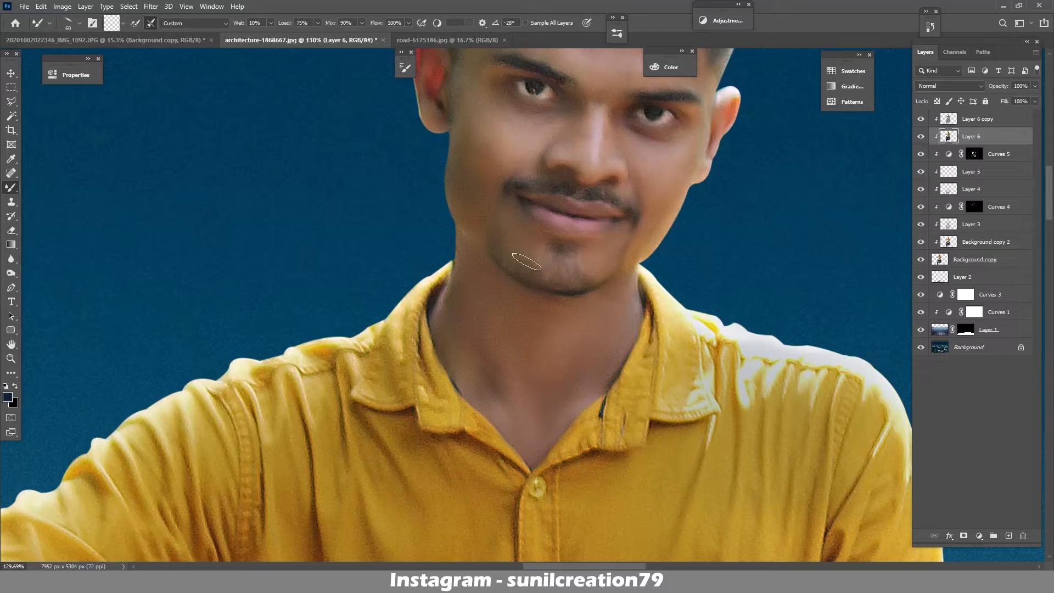
{"action": "key", "text": "bracketleft"}
{"action": "key", "text": "bracketleft"}
- Smooth the forearm above the bracelet up to the rolled sleeve, enlarging the Mixer Brush to 100 px
{"action": "left_click_drag", "start_coordinate": [482, 326], "coordinate": [409, 326]}
{"action": "left_click_drag", "start_coordinate": [231, 460], "coordinate": [313, 460]}
{"action": "left_click_drag", "start_coordinate": [599, 211], "coordinate": [584, 207]}
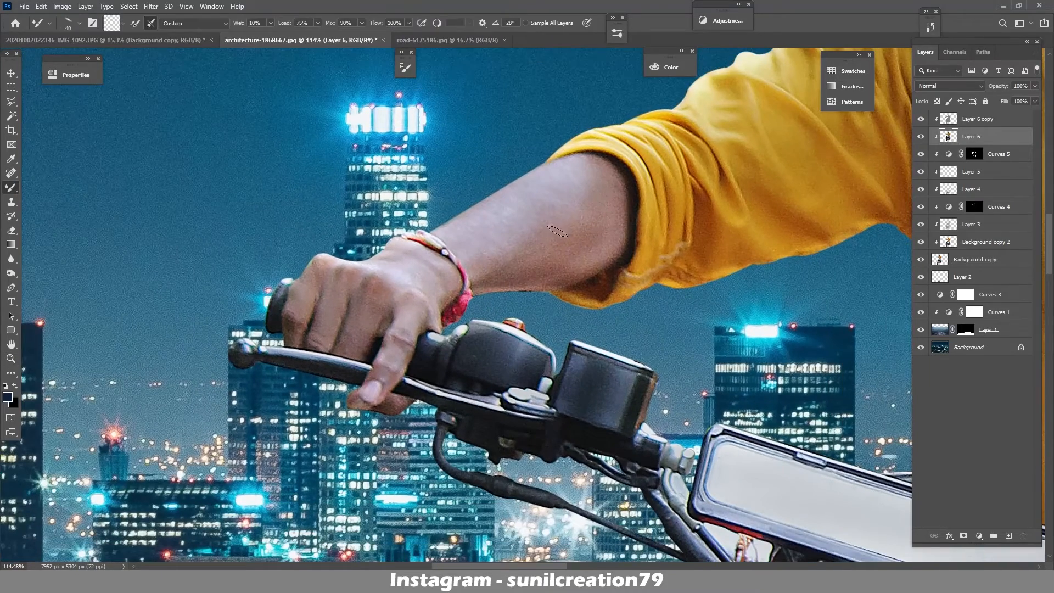
{"action": "key", "text": "bracketright"}
{"action": "key", "text": "bracketright"}
{"action": "key", "text": "bracketright"}
{"action": "key", "text": "bracketright"}
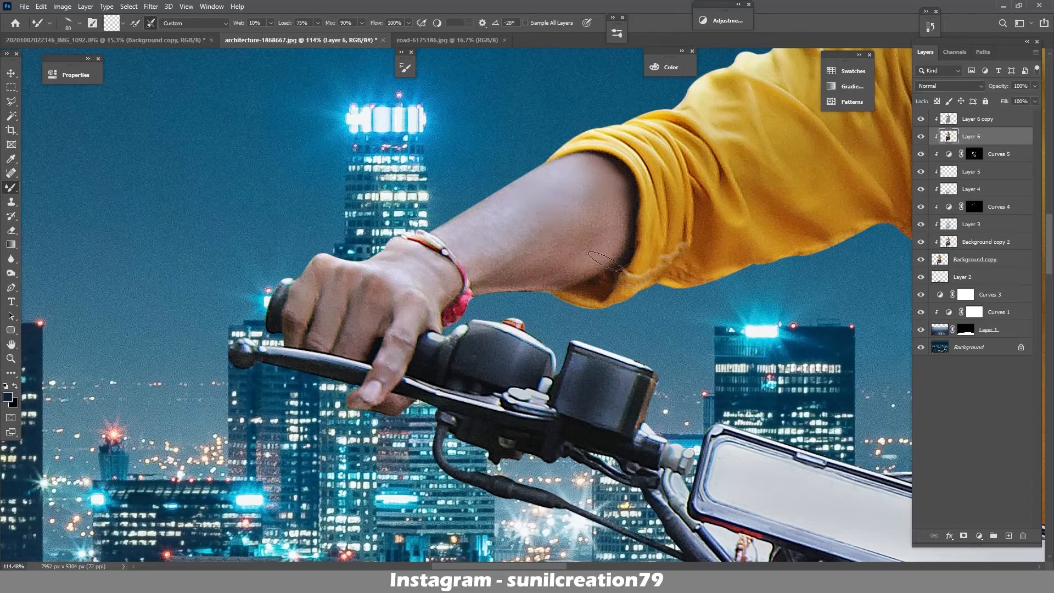
{"action": "key", "text": "bracketright"}
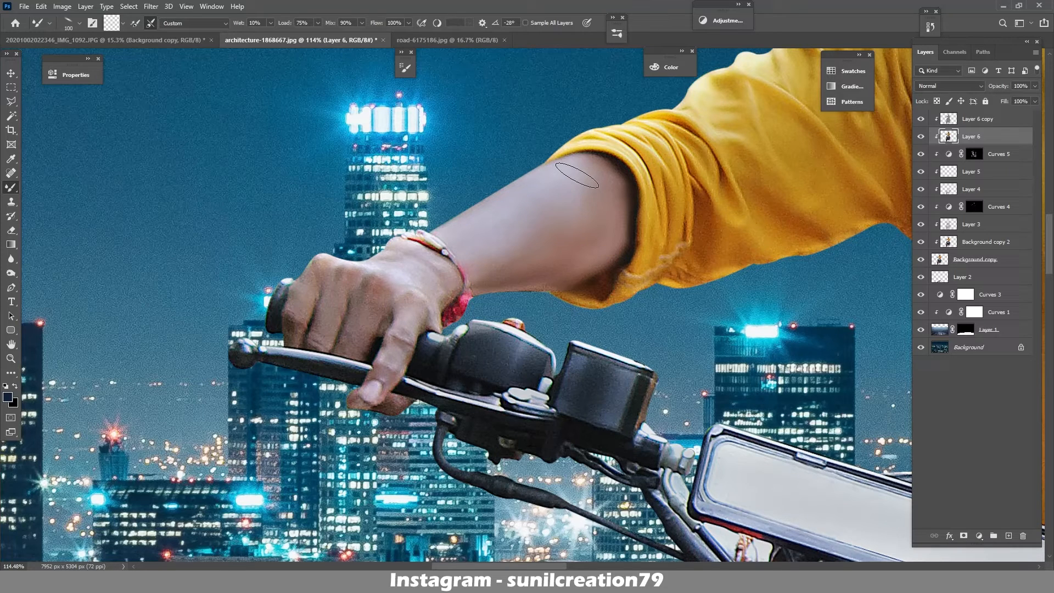
- Smooth the back of the hand, the fingers and the wrist around the bracelet with a smaller Mixer Brush
{"action": "key", "text": "bracketleft"}
{"action": "key", "text": "bracketleft"}
{"action": "key", "text": "bracketleft"}
{"action": "key", "text": "bracketleft"}
{"action": "key", "text": "bracketleft"}
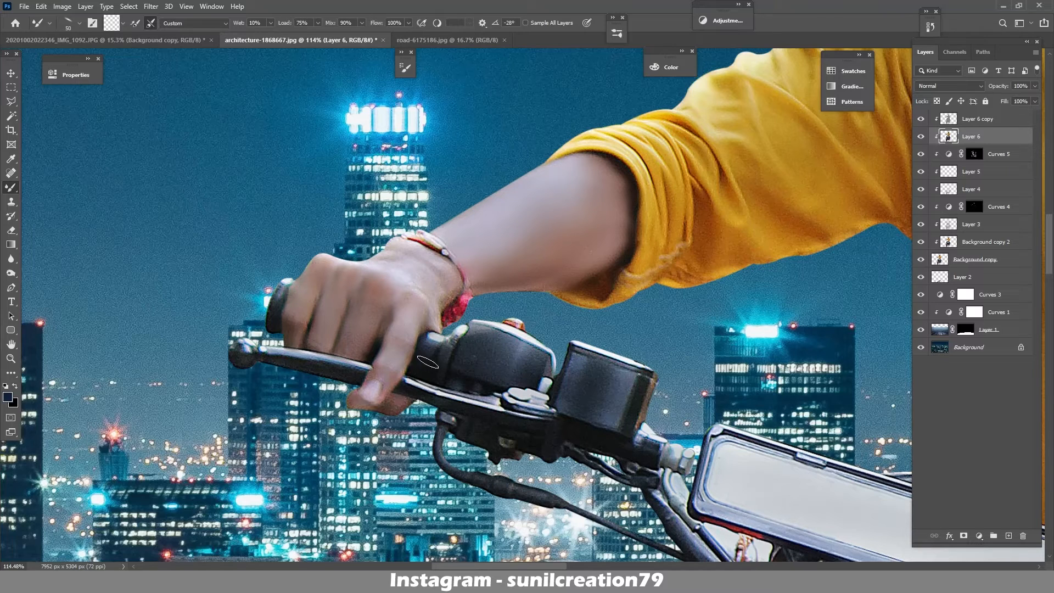
{"action": "key", "text": "bracketright"}
{"action": "key", "text": "bracketright"}
{"action": "key", "text": "bracketright"}
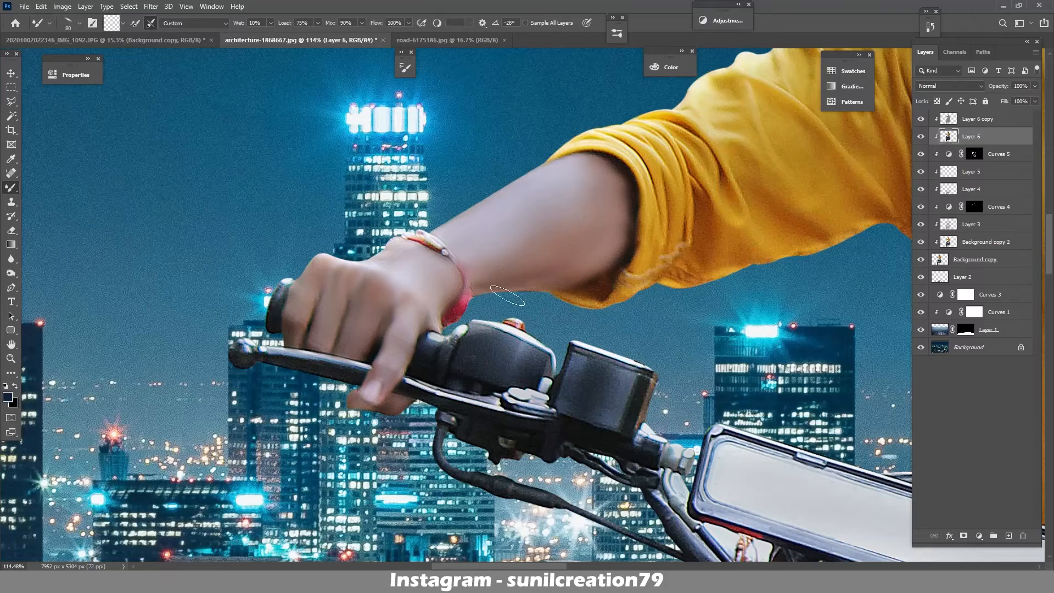
- Smooth the other forearm from the rolled sleeve to the wrist with a 100 px Mixer Brush, reducing its size near the hand
{"action": "mouse_move", "coordinate": [620, 277]}
{"action": "left_mouse_down"}
{"action": "mouse_move", "coordinate": [487, 242]}
{"action": "mouse_move", "coordinate": [132, 203]}
{"action": "left_mouse_up"}
{"action": "key", "text": "bracketright"}
{"action": "key", "text": "bracketright"}
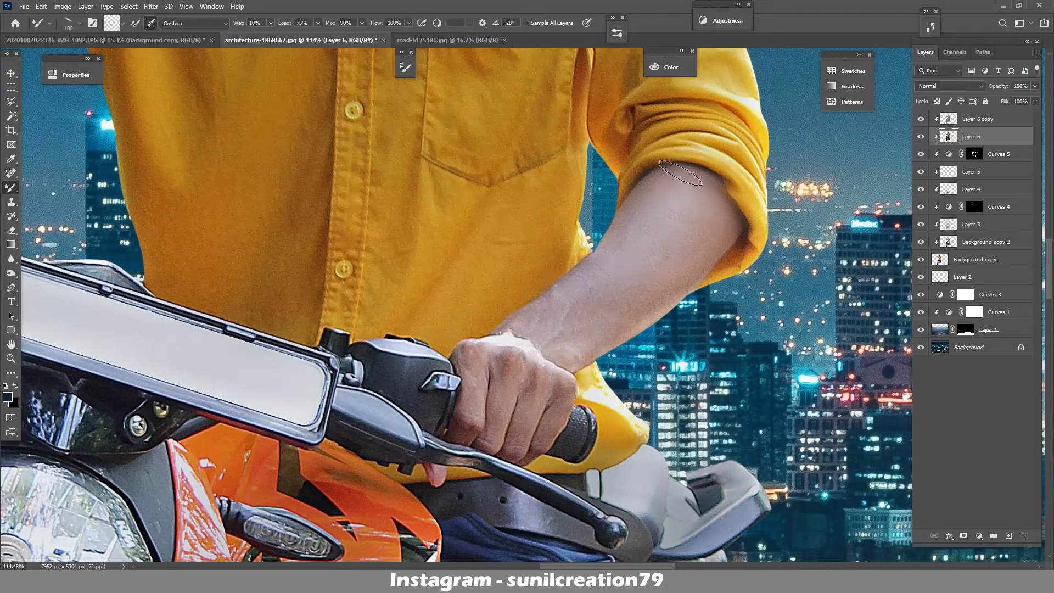
{"action": "key", "text": "bracketleft"}
{"action": "key", "text": "bracketleft"}
{"action": "key", "text": "bracketleft"}
{"action": "key", "text": "bracketleft"}
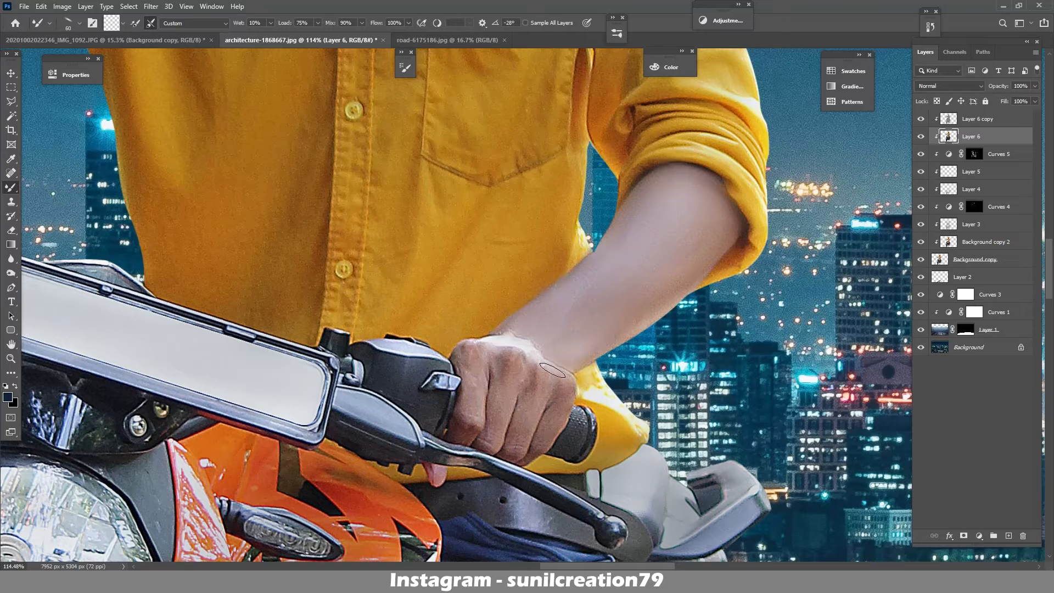
- Smooth the knuckles and fingers of the hand gripping the other handlebar with a brush of about 45 to 50 px
{"action": "key", "text": "bracketleft"}
{"action": "key", "text": "bracketleft"}
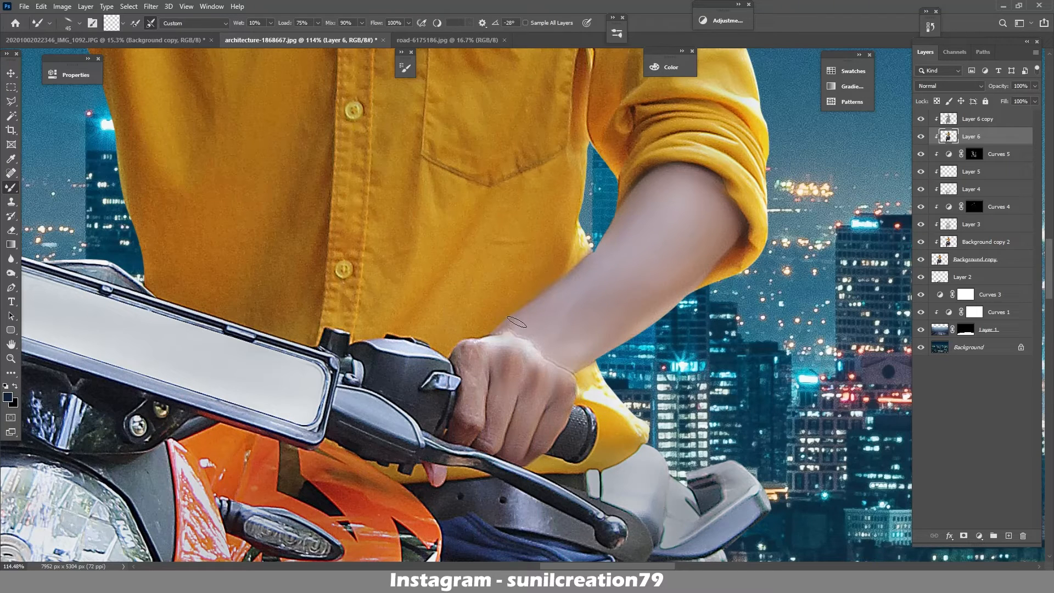
{"action": "key", "text": "bracketright"}
{"action": "key", "text": "bracketright"}
{"action": "key", "text": "bracketright"}
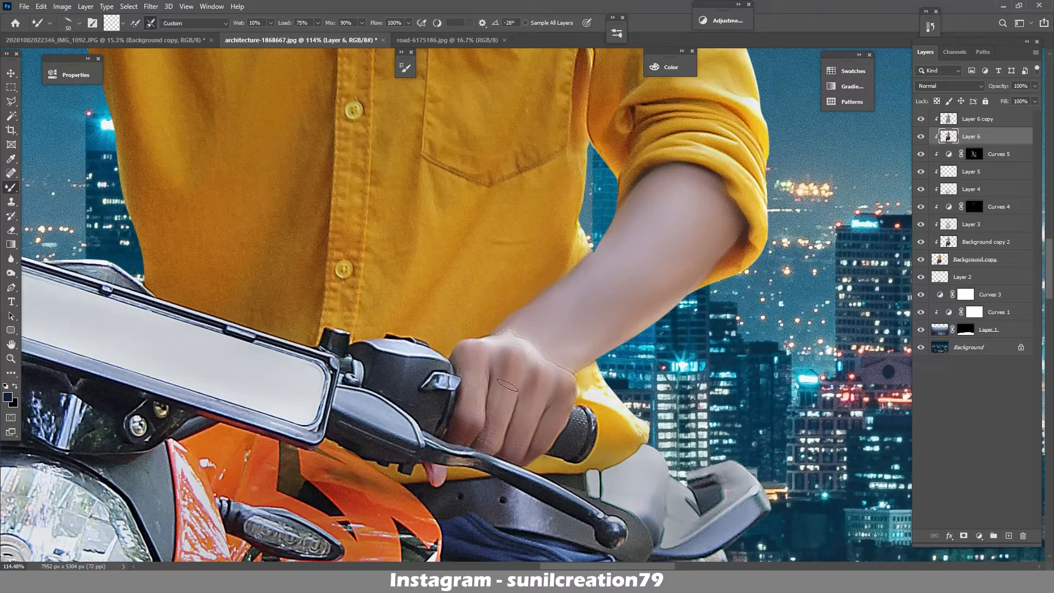
- Smooth the bare ankle skin between the trouser hem and the sock with the Mixer Brush
{"action": "left_click_drag", "start_coordinate": [511, 256], "coordinate": [469, 251]}
{"action": "mouse_move", "coordinate": [544, 521]}
{"action": "left_mouse_down"}
{"action": "mouse_move", "coordinate": [600, 478]}
{"action": "mouse_move", "coordinate": [599, 428]}
{"action": "left_mouse_up"}
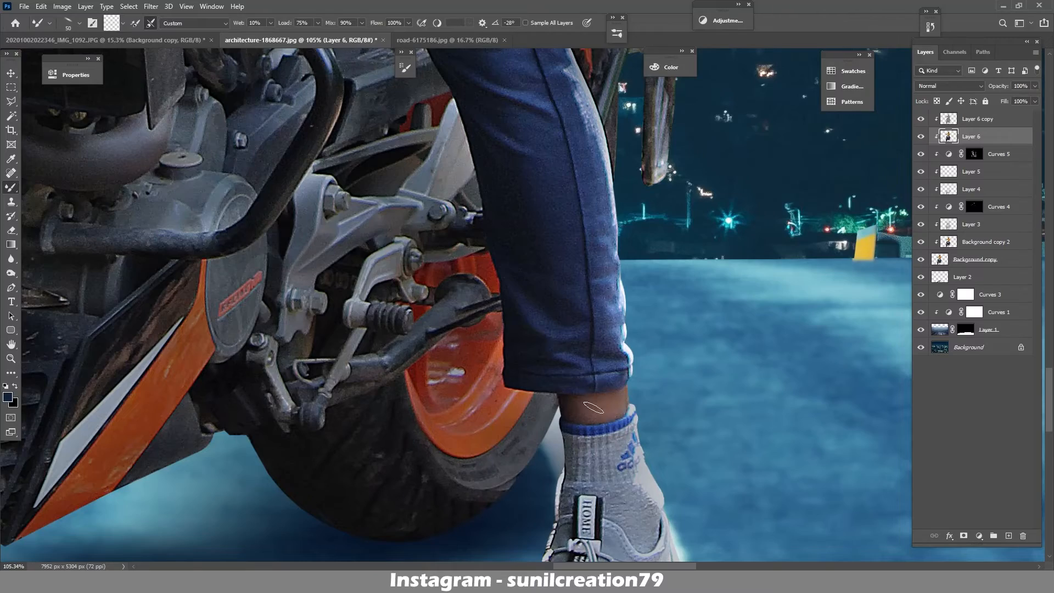
{"action": "left_click_drag", "start_coordinate": [475, 217], "coordinate": [423, 211]}
- Add an empty layer on top of the stack and choose the Smudge tool for the hair
{"action": "left_click_drag", "start_coordinate": [505, 121], "coordinate": [554, 225]}
{"action": "left_click_drag", "start_coordinate": [554, 225], "coordinate": [626, 225]}
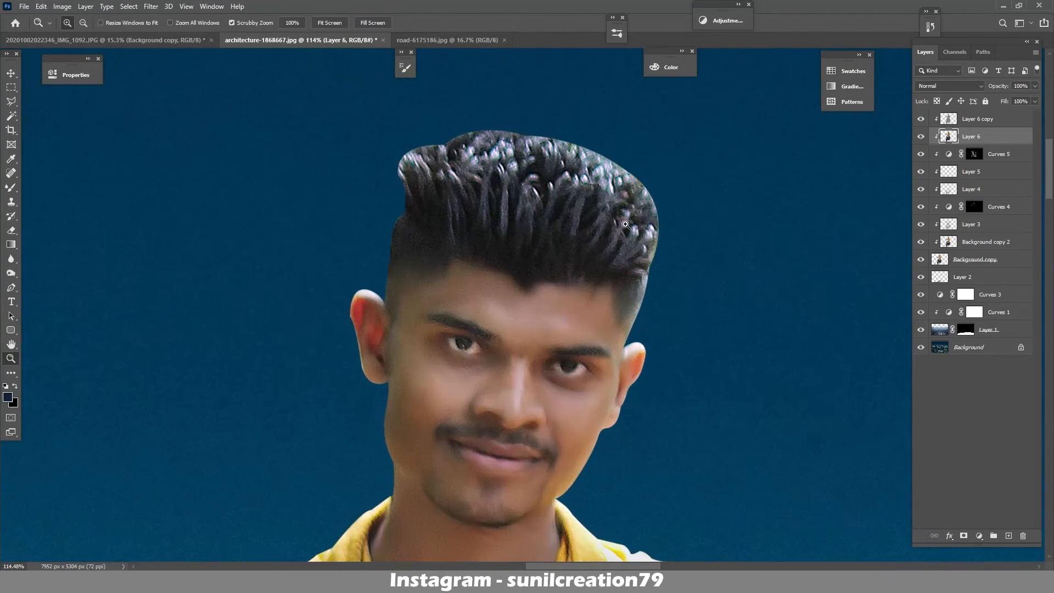
{"action": "left_click", "coordinate": [1008, 535]}
{"action": "left_click", "coordinate": [11, 273]}
{"action": "right_click", "coordinate": [11, 273]}
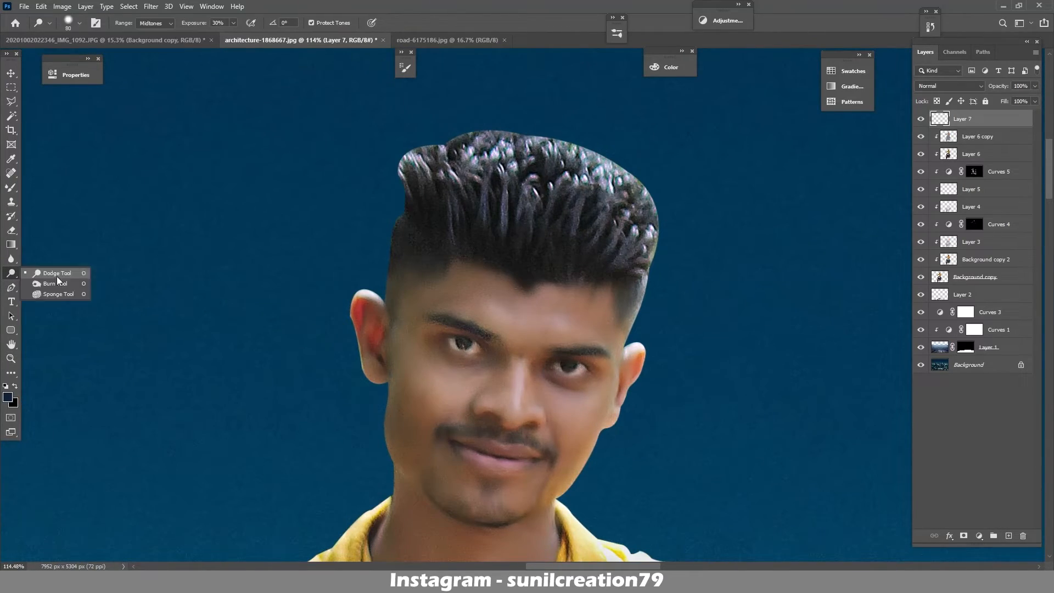
{"action": "right_click", "coordinate": [11, 258]}
{"action": "left_click", "coordinate": [56, 280]}
- Choose the speckled 496 px brush tip for the Smudge tool and set its spacing to 4%
{"action": "left_click", "coordinate": [79, 24]}
{"action": "mouse_move", "coordinate": [139, 233]}
{"action": "left_mouse_down"}
{"action": "mouse_move", "coordinate": [129, 449]}
{"action": "mouse_move", "coordinate": [143, 159]}
{"action": "left_mouse_up"}
{"action": "left_click", "coordinate": [82, 296]}
{"action": "left_click", "coordinate": [76, 26]}
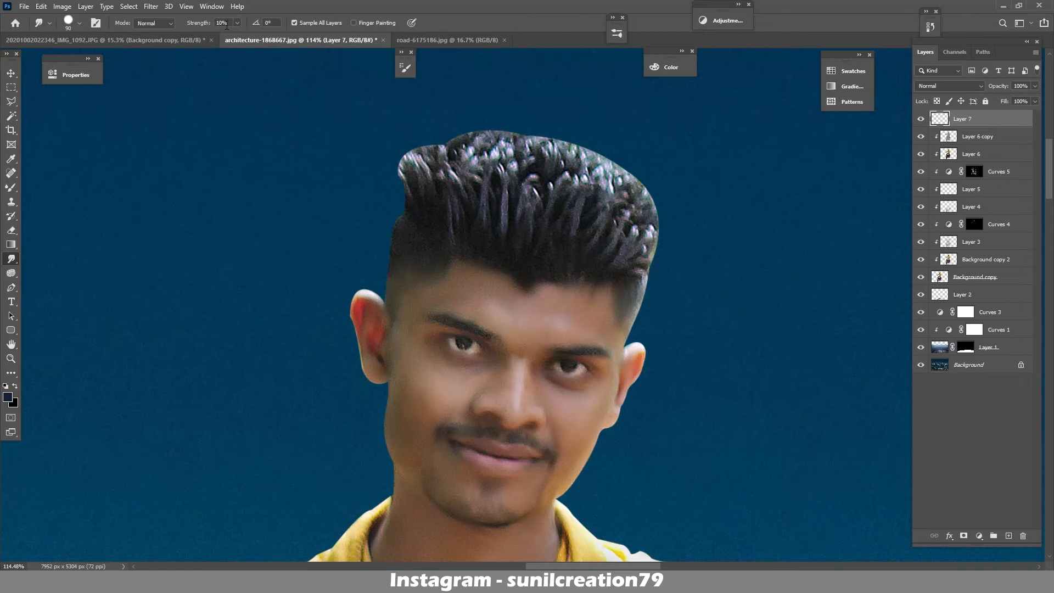
{"action": "left_click", "coordinate": [80, 25]}
{"action": "left_click_drag", "start_coordinate": [138, 181], "coordinate": [139, 294]}
{"action": "left_click", "coordinate": [77, 371]}
{"action": "left_click", "coordinate": [95, 23]}
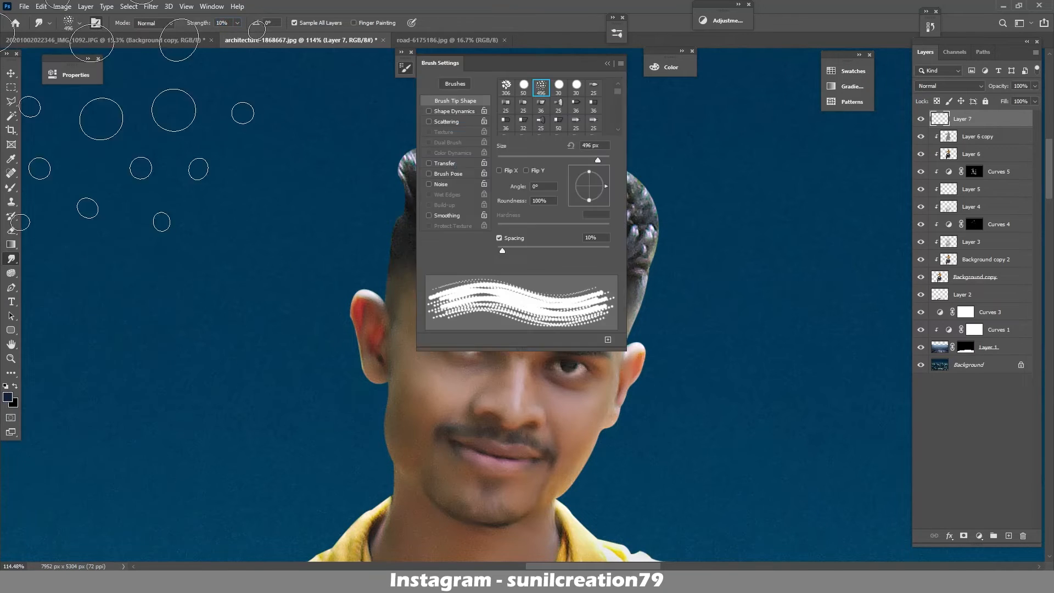
{"action": "type", "text": "04"}
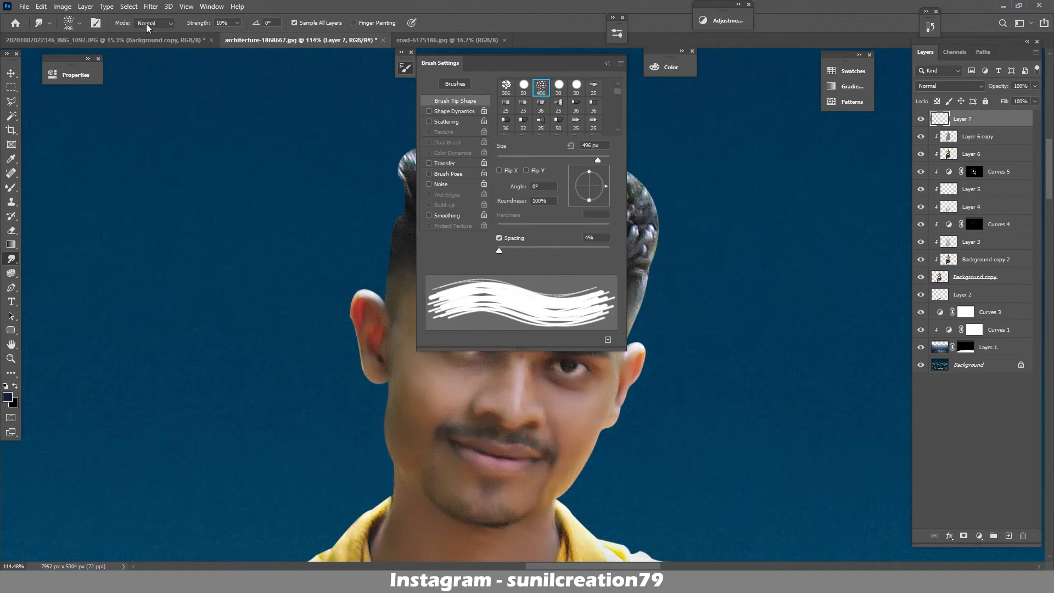
- Set the Smudge strength to 55% and reduce the brush size to 30 px
{"action": "left_click", "coordinate": [222, 22]}
{"action": "type", "text": "55"}
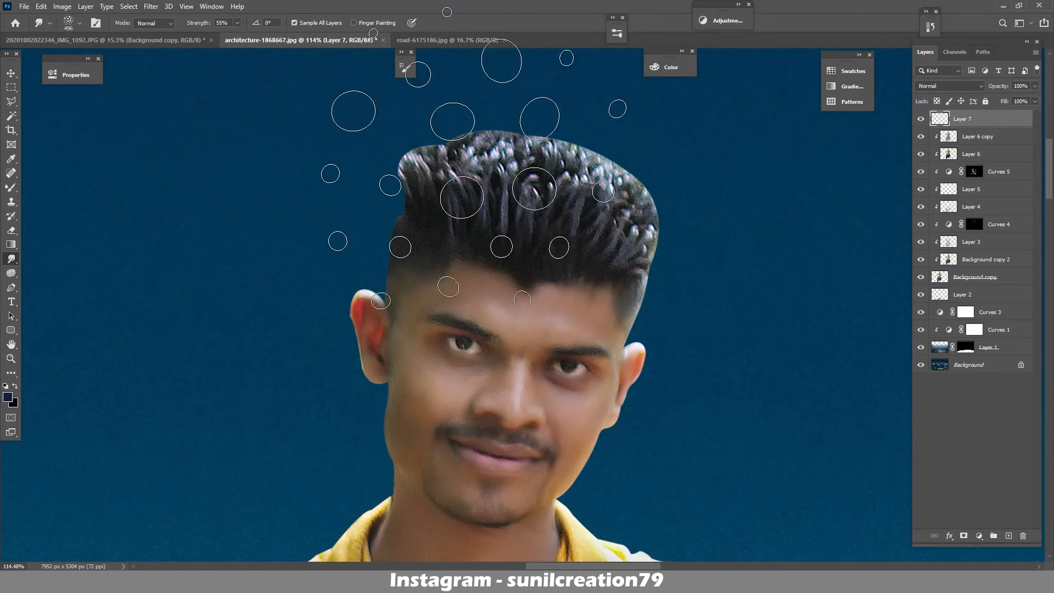
{"action": "key", "text": "["}
{"action": "key", "text": "["}
{"action": "key", "text": "["}
{"action": "key", "text": "["}
{"action": "key", "text": "["}
{"action": "key", "text": "["}
{"action": "key", "text": "["}
{"action": "key", "text": "["}
{"action": "key", "text": "["}
{"action": "key", "text": "["}
{"action": "key", "text": "["}
{"action": "key", "text": "["}
{"action": "key", "text": "["}
{"action": "key", "text": "["}
{"action": "key", "text": "["}
{"action": "key", "text": "["}
{"action": "key", "text": "["}
- Try to smudge the hair above the temple upward and outward, and remove those strokes again
{"action": "mouse_move", "coordinate": [437, 161]}
{"action": "left_mouse_down"}
{"action": "mouse_move", "coordinate": [436, 143]}
{"action": "mouse_move", "coordinate": [420, 144]}
{"action": "left_mouse_up"}
{"action": "left_click_drag", "start_coordinate": [416, 172], "coordinate": [405, 154]}
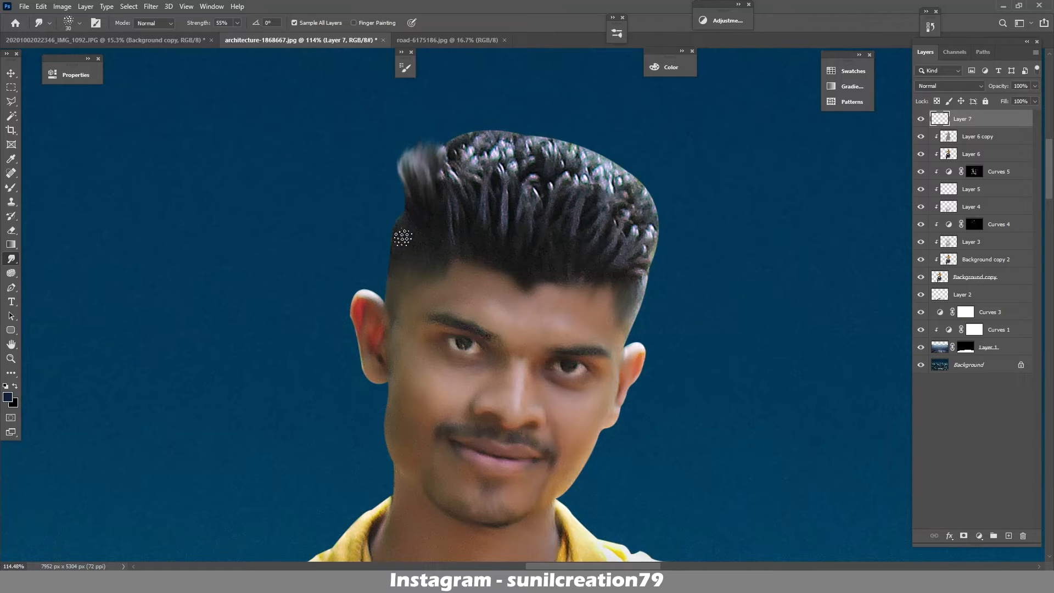
{"action": "left_click_drag", "start_coordinate": [425, 218], "coordinate": [409, 198]}
{"action": "mouse_move", "coordinate": [422, 206]}
{"action": "left_mouse_down"}
{"action": "mouse_move", "coordinate": [409, 180]}
{"action": "mouse_move", "coordinate": [423, 144]}
{"action": "left_mouse_up"}
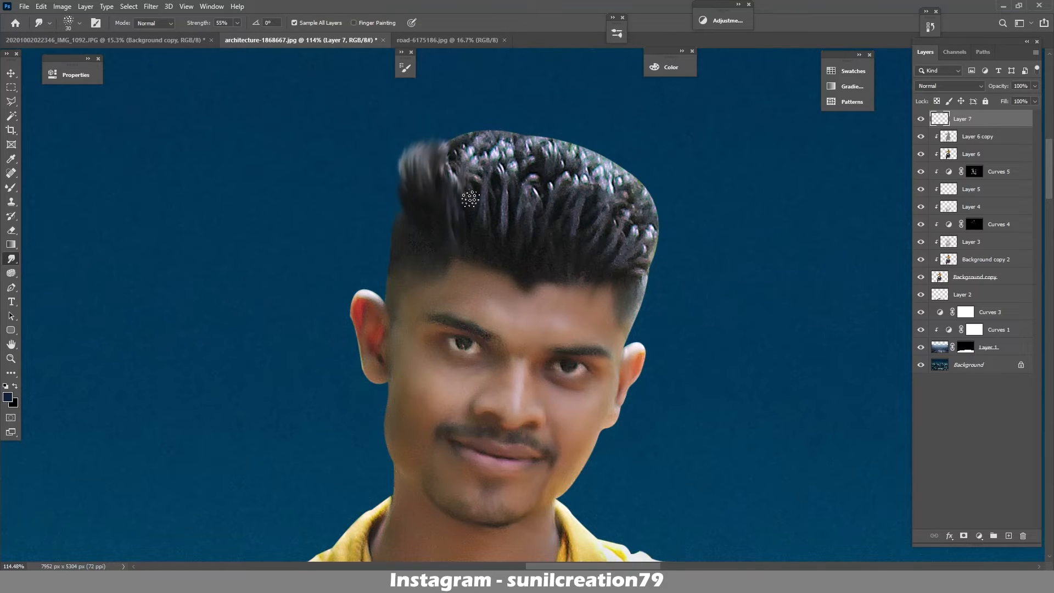
{"action": "key", "text": "e"}
{"action": "mouse_move", "coordinate": [457, 176]}
{"action": "left_mouse_down"}
{"action": "mouse_move", "coordinate": [431, 138]}
{"action": "mouse_move", "coordinate": [421, 167]}
{"action": "mouse_move", "coordinate": [449, 223]}
{"action": "left_mouse_up"}
{"action": "key", "text": "b"}
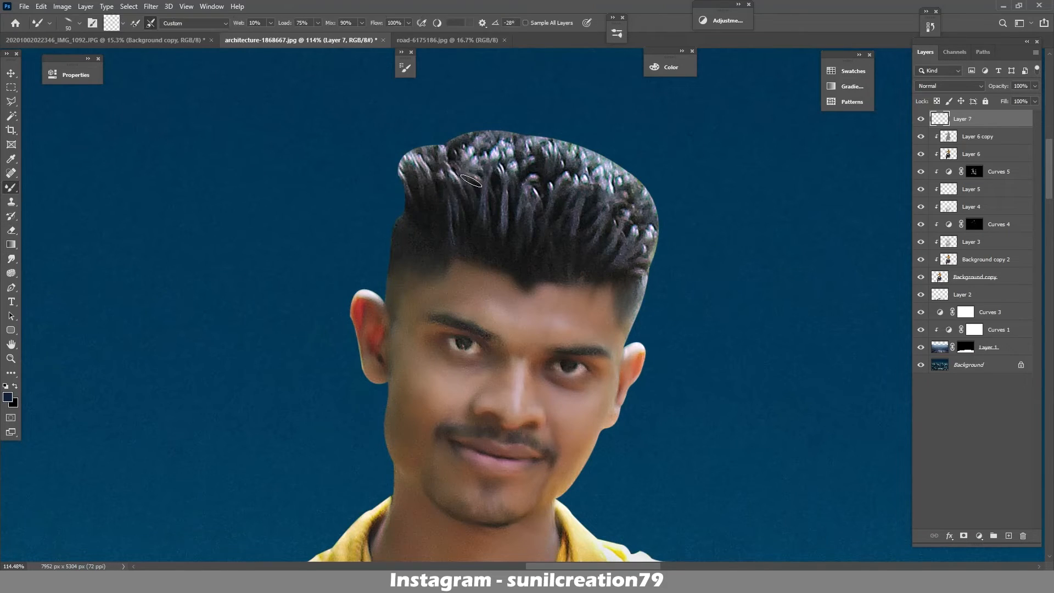
- Smudge the hair outline outward along the top and sides of the head to soften the hard cut-out edge
{"action": "key", "text": "r"}
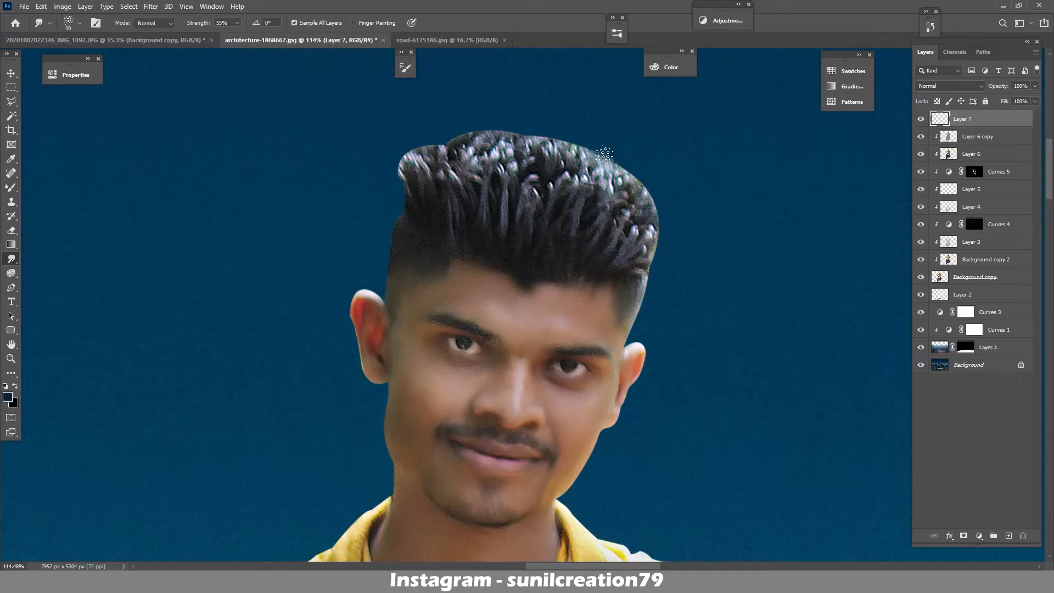
{"action": "mouse_move", "coordinate": [604, 156]}
{"action": "left_mouse_down"}
{"action": "mouse_move", "coordinate": [647, 185]}
{"action": "mouse_move", "coordinate": [662, 213]}
{"action": "mouse_move", "coordinate": [661, 252]}
{"action": "mouse_move", "coordinate": [544, 139]}
{"action": "mouse_move", "coordinate": [533, 149]}
{"action": "mouse_move", "coordinate": [576, 157]}
{"action": "mouse_move", "coordinate": [505, 131]}
{"action": "mouse_move", "coordinate": [509, 143]}
{"action": "mouse_move", "coordinate": [464, 136]}
{"action": "mouse_move", "coordinate": [475, 139]}
{"action": "mouse_move", "coordinate": [461, 178]}
{"action": "mouse_move", "coordinate": [427, 160]}
{"action": "mouse_move", "coordinate": [430, 141]}
{"action": "mouse_move", "coordinate": [406, 147]}
{"action": "mouse_move", "coordinate": [413, 207]}
{"action": "mouse_move", "coordinate": [398, 213]}
{"action": "mouse_move", "coordinate": [408, 242]}
{"action": "mouse_move", "coordinate": [428, 156]}
{"action": "mouse_move", "coordinate": [414, 161]}
{"action": "mouse_move", "coordinate": [436, 144]}
{"action": "left_mouse_up"}
{"action": "left_click_drag", "start_coordinate": [443, 192], "coordinate": [455, 133]}
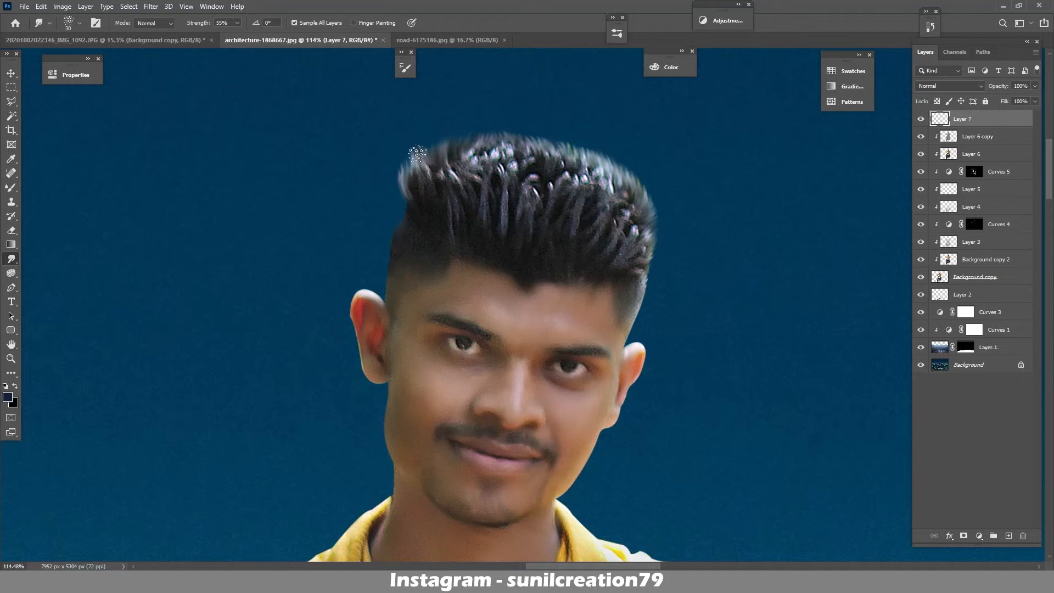
{"action": "key", "text": "z"}
{"action": "mouse_move", "coordinate": [494, 203]}
{"action": "left_mouse_down"}
{"action": "mouse_move", "coordinate": [451, 205]}
{"action": "mouse_move", "coordinate": [533, 194]}
{"action": "left_mouse_up"}
{"action": "left_click_drag", "start_coordinate": [448, 181], "coordinate": [460, 136]}
{"action": "left_click_drag", "start_coordinate": [452, 223], "coordinate": [446, 201]}
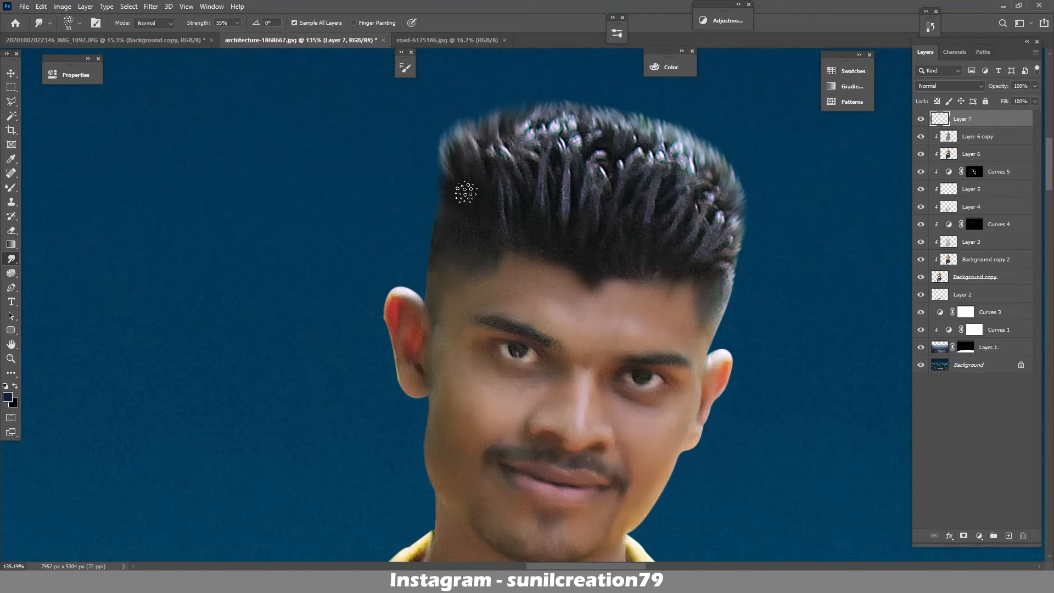
- Set the Smudge strength to 30% and blend the strands across the inner part of the hair
{"action": "key", "text": "Return"}
{"action": "type", "text": "30"}
{"action": "mouse_move", "coordinate": [478, 160]}
{"action": "left_mouse_down"}
{"action": "mouse_move", "coordinate": [498, 141]}
{"action": "mouse_move", "coordinate": [529, 153]}
{"action": "mouse_move", "coordinate": [540, 124]}
{"action": "mouse_move", "coordinate": [590, 131]}
{"action": "mouse_move", "coordinate": [597, 212]}
{"action": "left_mouse_up"}
{"action": "mouse_move", "coordinate": [641, 137]}
{"action": "left_mouse_down"}
{"action": "mouse_move", "coordinate": [637, 179]}
{"action": "mouse_move", "coordinate": [661, 177]}
{"action": "left_mouse_up"}
{"action": "mouse_move", "coordinate": [683, 153]}
{"action": "left_mouse_down"}
{"action": "mouse_move", "coordinate": [716, 204]}
{"action": "mouse_move", "coordinate": [714, 227]}
{"action": "left_mouse_up"}
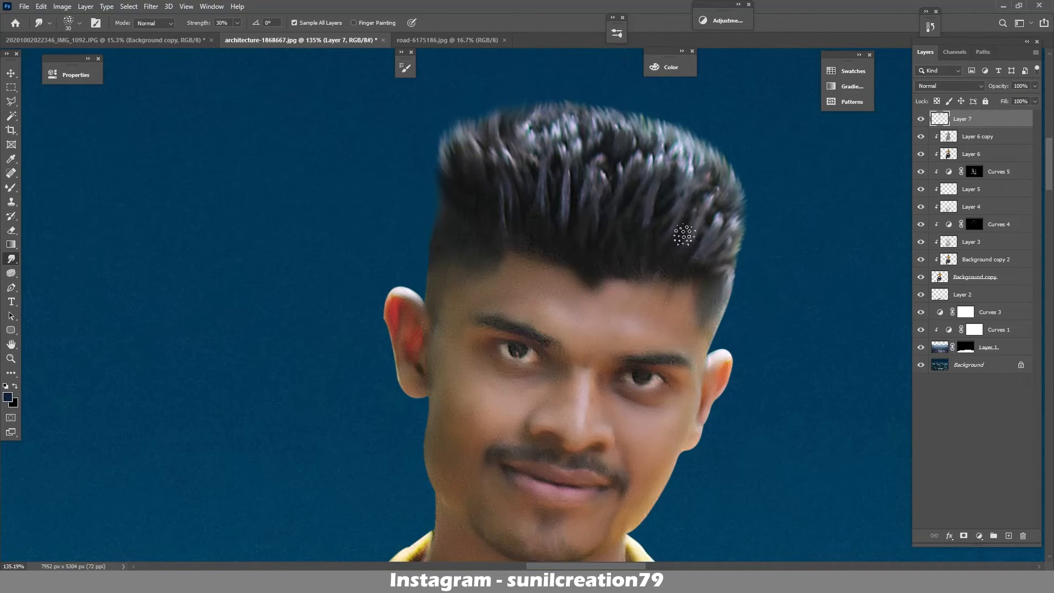
- Add another empty layer on top of the stack and switch to the Brush tool
{"action": "key", "text": "z"}
{"action": "left_click_drag", "start_coordinate": [561, 184], "coordinate": [511, 193]}
{"action": "left_click_drag", "start_coordinate": [622, 235], "coordinate": [594, 250]}
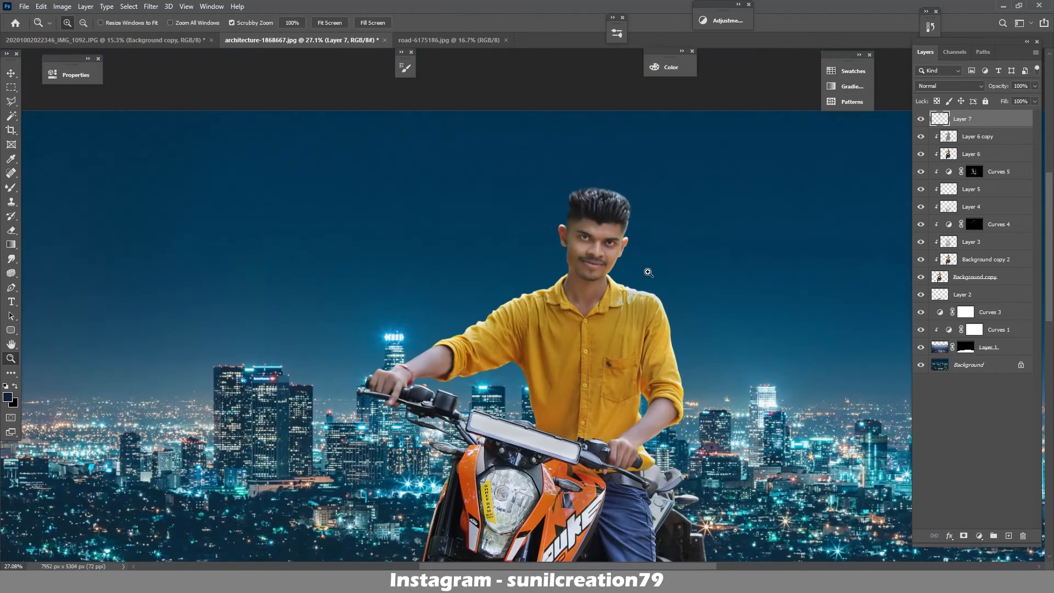
{"action": "left_click_drag", "start_coordinate": [648, 272], "coordinate": [635, 327]}
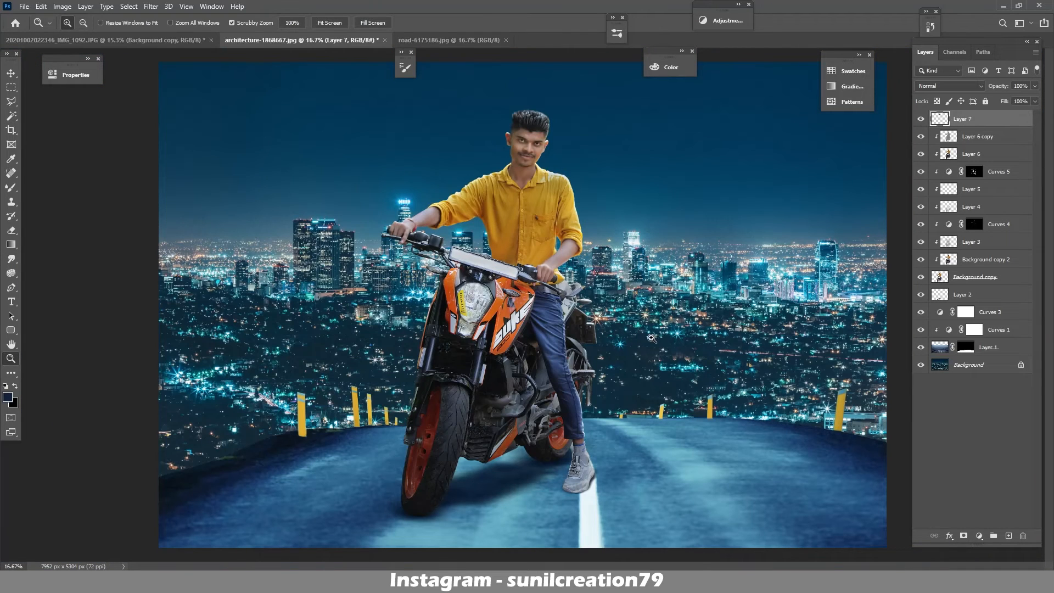
{"action": "key", "text": "r"}
{"action": "left_click", "coordinate": [1008, 536]}
{"action": "key", "text": "b"}
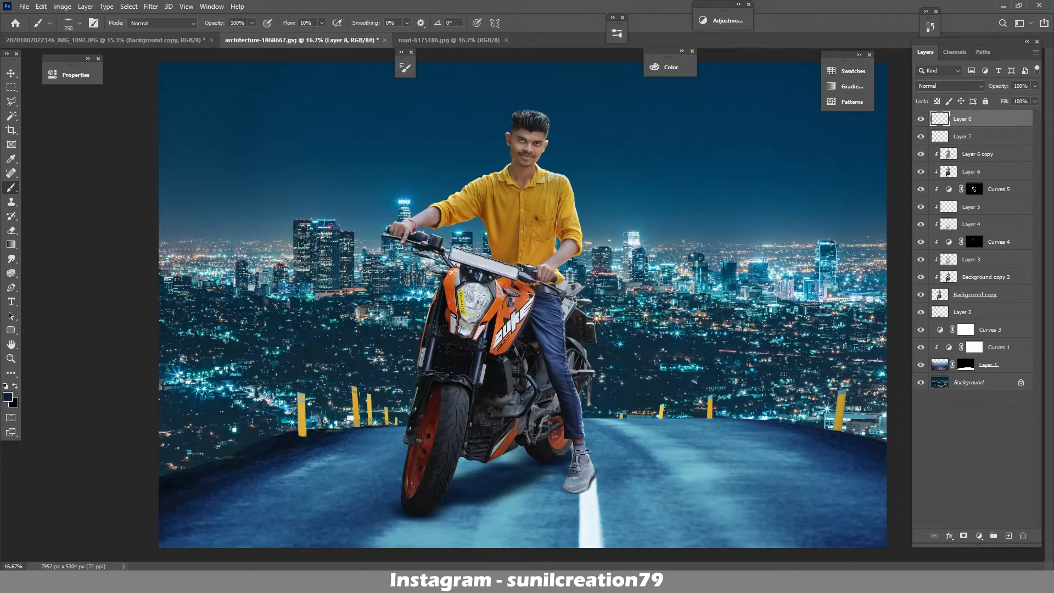
- Undo the stroke near the shoe, add a layer above Layer 2 and paint a soft shadow on the road beneath the motorcycle
{"action": "left_click_drag", "start_coordinate": [583, 452], "coordinate": [579, 449]}
{"action": "key", "text": "ctrl+z"}
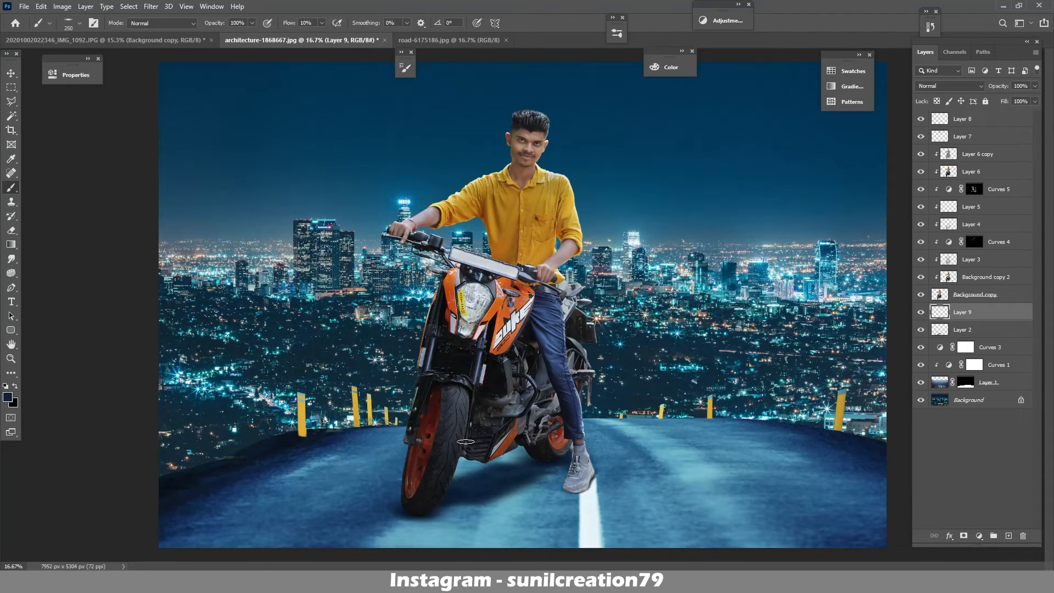
{"action": "mouse_move", "coordinate": [485, 459]}
{"action": "left_mouse_down"}
{"action": "mouse_move", "coordinate": [524, 465]}
{"action": "mouse_move", "coordinate": [502, 454]}
{"action": "mouse_move", "coordinate": [525, 464]}
{"action": "mouse_move", "coordinate": [390, 477]}
{"action": "mouse_move", "coordinate": [430, 483]}
{"action": "left_mouse_up"}
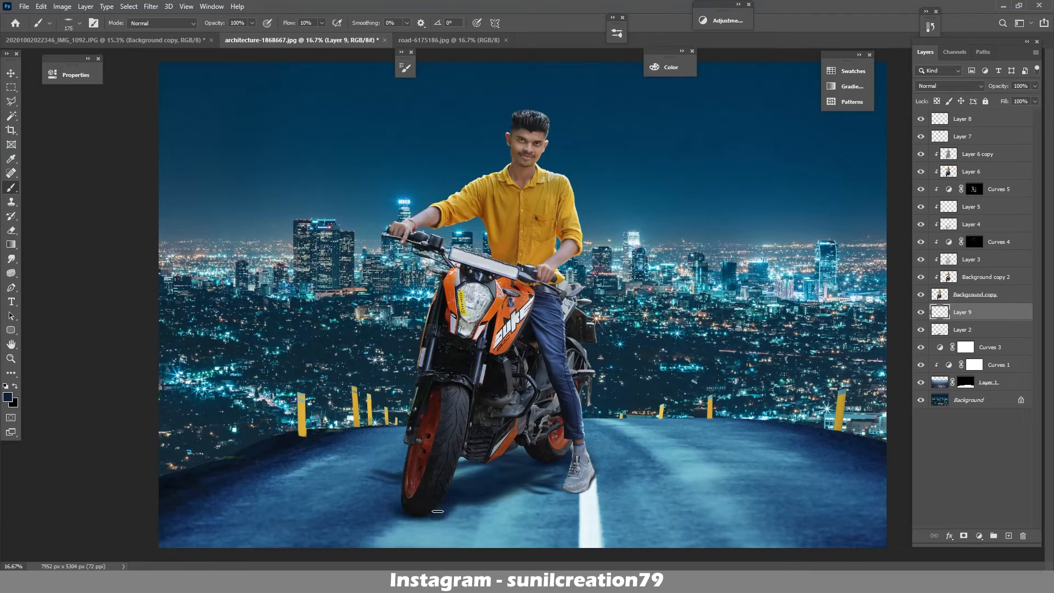
- Switch to the Eraser for the ground shadow layers and lower Layer 9's opacity to 86%
{"action": "key", "text": "e"}
{"action": "key", "text": "alt+bracketleft"}
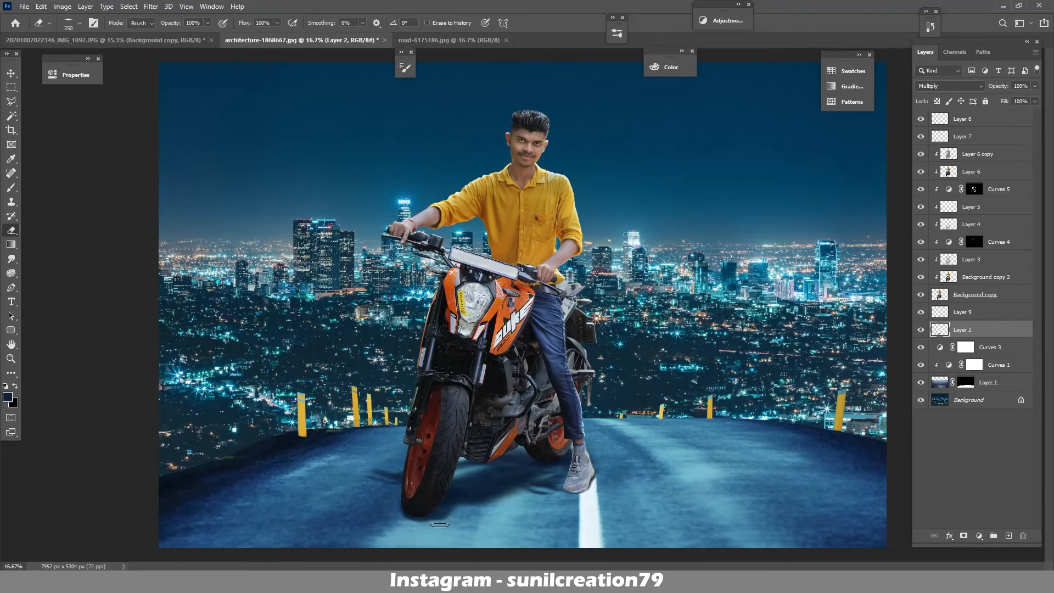
{"action": "double_click", "coordinate": [959, 316]}
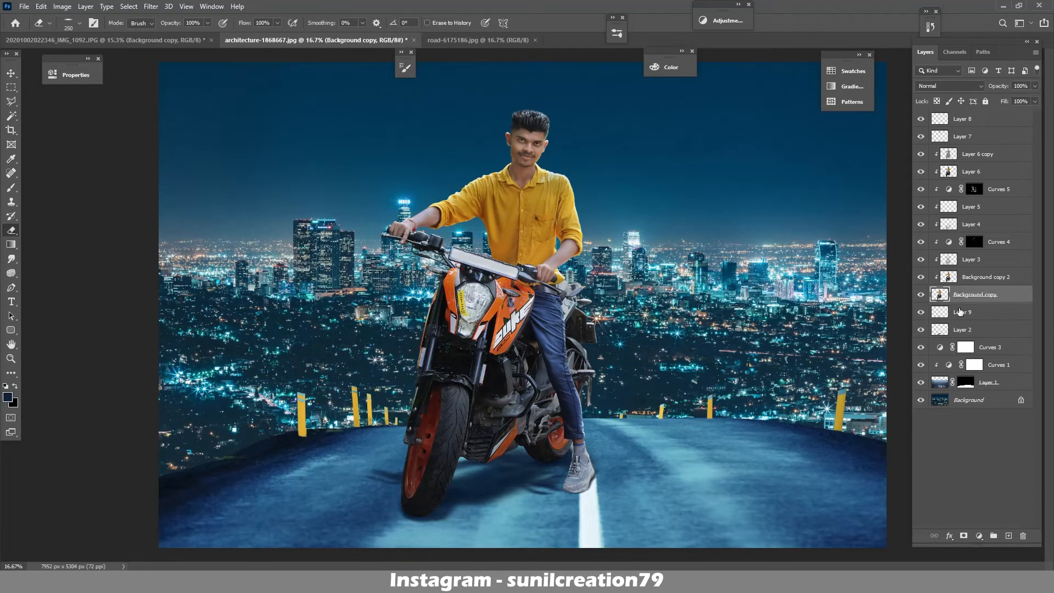
{"action": "key", "text": "Escape"}
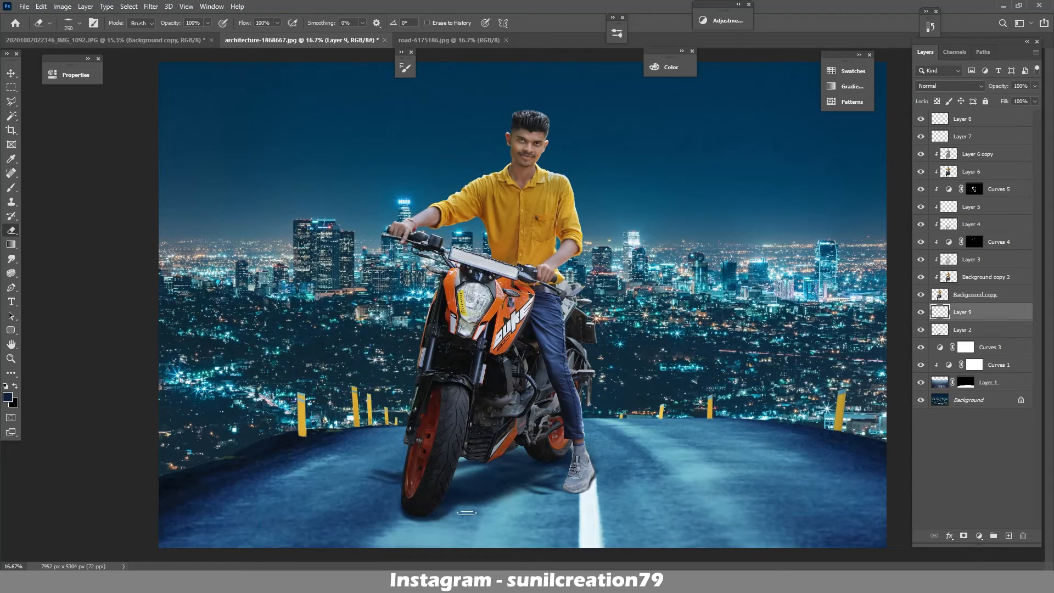
{"action": "left_click", "coordinate": [957, 333]}
{"action": "key", "text": "super"}
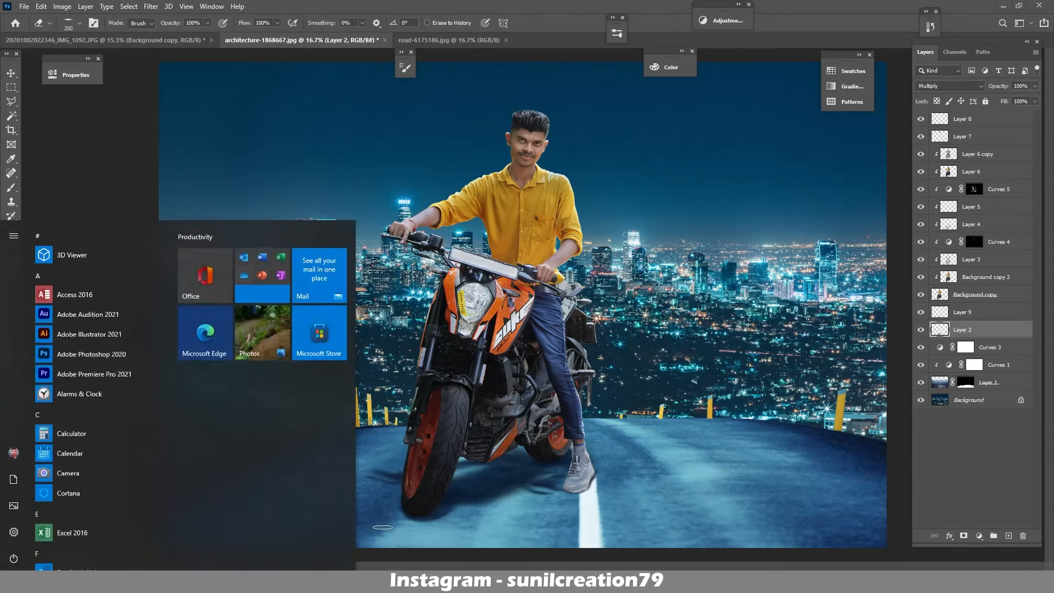
{"action": "key", "text": "super"}
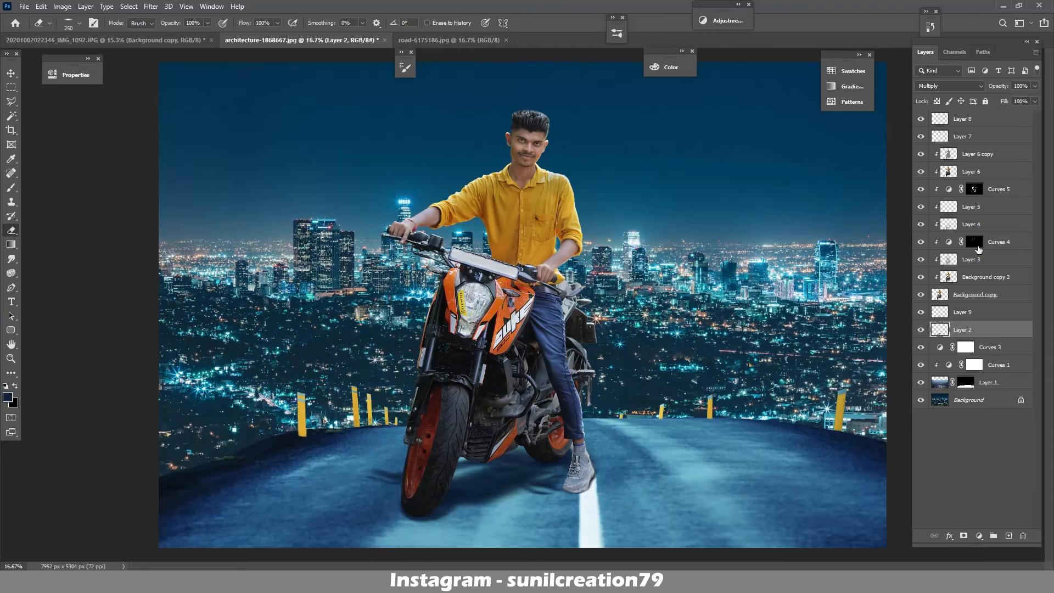
{"action": "left_click", "coordinate": [967, 313]}
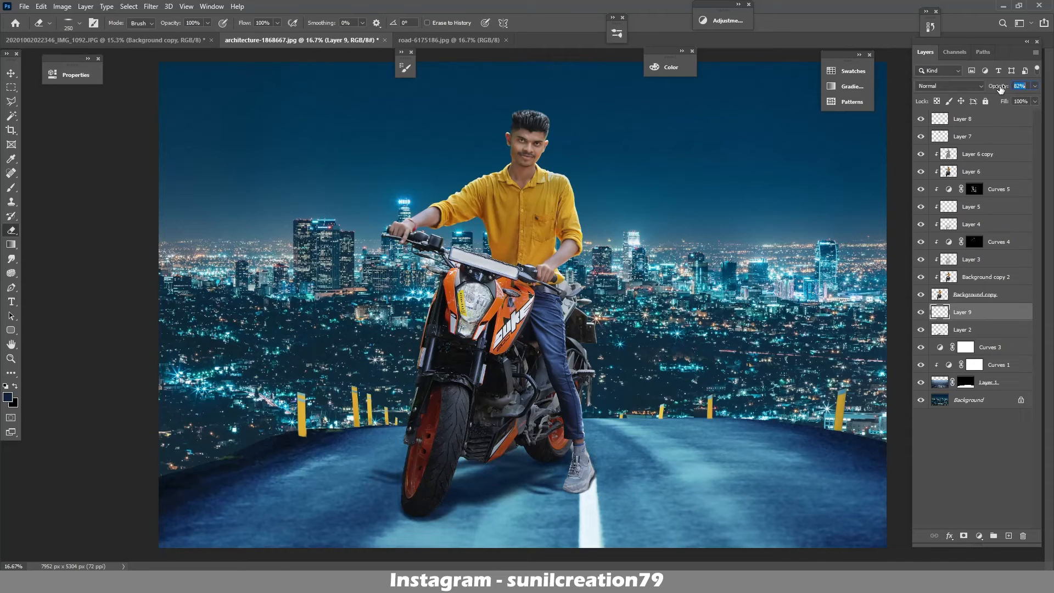
{"action": "left_click_drag", "start_coordinate": [1000, 89], "coordinate": [1001, 89]}
- Add a Curves adjustment above Layer 6 copy, raise the RGB curve from input 94 to output 165, and invert its mask
{"action": "key", "text": "z"}
{"action": "left_click", "coordinate": [609, 315], "text": "alt"}
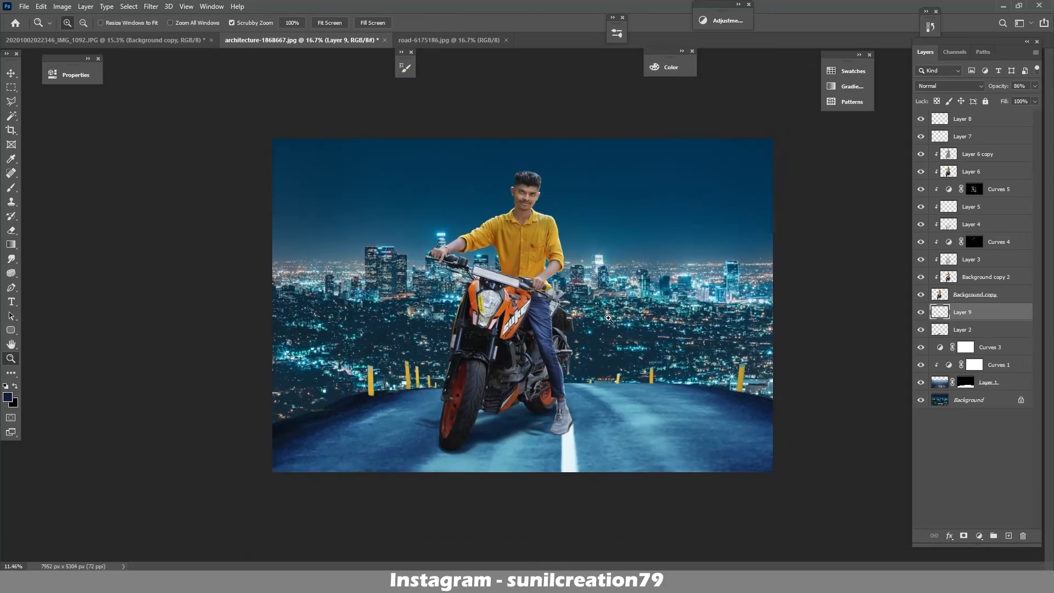
{"action": "left_click_drag", "start_coordinate": [611, 313], "coordinate": [651, 312]}
{"action": "key", "text": "e"}
{"action": "mouse_move", "coordinate": [515, 165]}
{"action": "left_mouse_down"}
{"action": "mouse_move", "coordinate": [515, 259]}
{"action": "mouse_move", "coordinate": [546, 352]}
{"action": "left_mouse_up"}
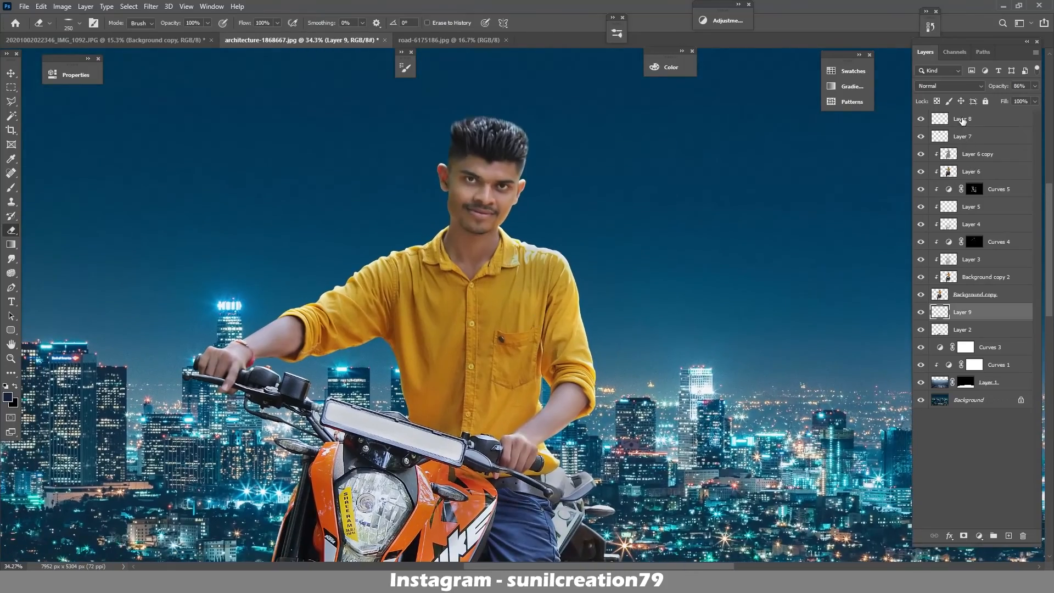
{"action": "left_click", "coordinate": [962, 120]}
{"action": "left_click", "coordinate": [979, 536]}
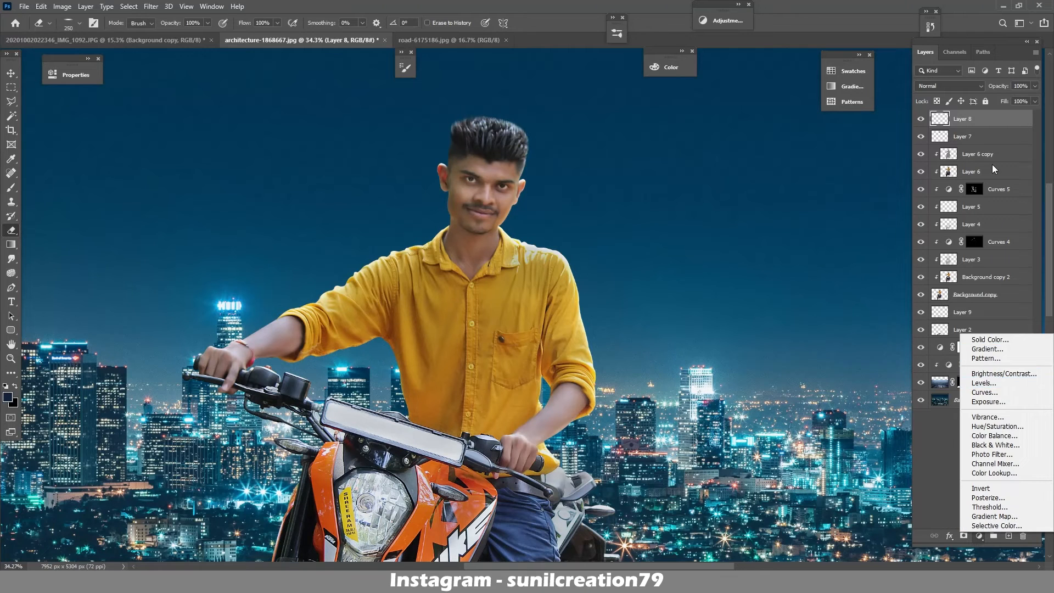
{"action": "left_click", "coordinate": [977, 154]}
{"action": "left_click", "coordinate": [978, 536]}
{"action": "left_click", "coordinate": [983, 392]}
{"action": "left_click_drag", "start_coordinate": [174, 200], "coordinate": [175, 170]}
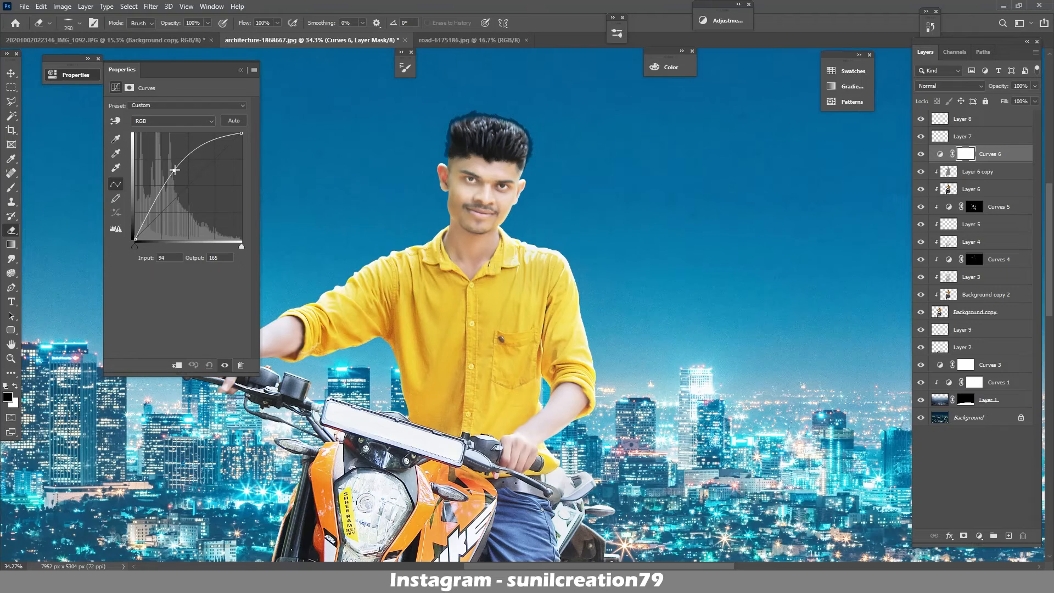
{"action": "left_click", "coordinate": [241, 69]}
{"action": "key", "text": "ctrl+i"}
- Paint white on the Curves 6 mask with the Brush to brighten the man's face and neck
{"action": "key", "text": "b"}
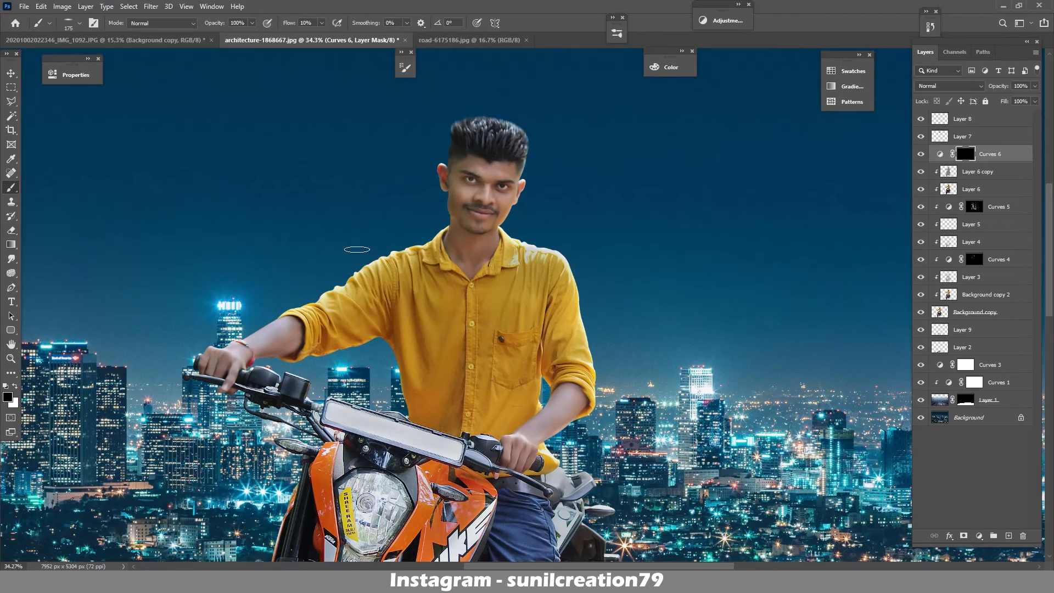
{"action": "key", "text": "x"}
{"action": "mouse_move", "coordinate": [475, 156]}
{"action": "left_mouse_down"}
{"action": "mouse_move", "coordinate": [487, 203]}
{"action": "mouse_move", "coordinate": [458, 223]}
{"action": "mouse_move", "coordinate": [471, 239]}
{"action": "left_mouse_up"}
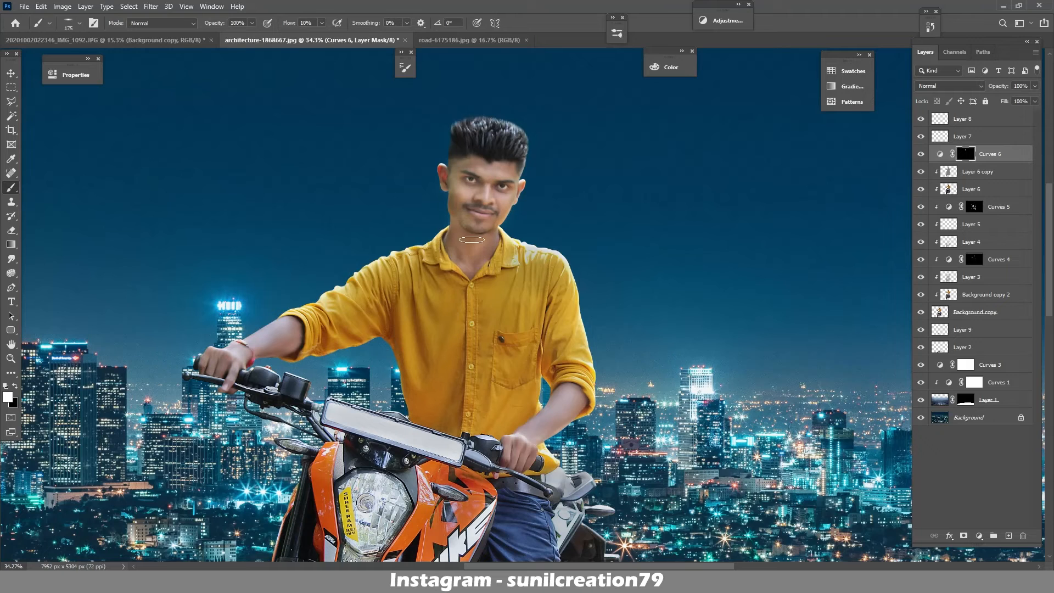
- Enlarge the brush to 400 and paint white on the Curves 6 mask over the shirt, arms, jeans and motorcycle
{"action": "key", "text": "bracketright"}
{"action": "key", "text": "bracketright"}
{"action": "key", "text": "bracketright"}
{"action": "key", "text": "bracketright"}
{"action": "mouse_move", "coordinate": [505, 273]}
{"action": "left_mouse_down"}
{"action": "mouse_move", "coordinate": [541, 334]}
{"action": "mouse_move", "coordinate": [500, 352]}
{"action": "mouse_move", "coordinate": [425, 372]}
{"action": "mouse_move", "coordinate": [391, 279]}
{"action": "mouse_move", "coordinate": [224, 372]}
{"action": "mouse_move", "coordinate": [499, 466]}
{"action": "left_mouse_up"}
{"action": "left_click_drag", "start_coordinate": [538, 416], "coordinate": [569, 198]}
{"action": "mouse_move", "coordinate": [468, 297]}
{"action": "left_mouse_down"}
{"action": "mouse_move", "coordinate": [443, 268]}
{"action": "mouse_move", "coordinate": [505, 276]}
{"action": "mouse_move", "coordinate": [484, 251]}
{"action": "mouse_move", "coordinate": [414, 223]}
{"action": "mouse_move", "coordinate": [409, 239]}
{"action": "mouse_move", "coordinate": [385, 239]}
{"action": "mouse_move", "coordinate": [376, 444]}
{"action": "mouse_move", "coordinate": [365, 431]}
{"action": "mouse_move", "coordinate": [369, 491]}
{"action": "mouse_move", "coordinate": [352, 523]}
{"action": "mouse_move", "coordinate": [374, 512]}
{"action": "mouse_move", "coordinate": [355, 420]}
{"action": "mouse_move", "coordinate": [316, 345]}
{"action": "mouse_move", "coordinate": [347, 239]}
{"action": "mouse_move", "coordinate": [378, 427]}
{"action": "left_mouse_up"}
{"action": "mouse_move", "coordinate": [544, 269]}
{"action": "left_mouse_down"}
{"action": "mouse_move", "coordinate": [575, 318]}
{"action": "mouse_move", "coordinate": [550, 291]}
{"action": "mouse_move", "coordinate": [564, 388]}
{"action": "mouse_move", "coordinate": [610, 385]}
{"action": "mouse_move", "coordinate": [628, 436]}
{"action": "left_mouse_up"}
{"action": "mouse_move", "coordinate": [485, 493]}
{"action": "left_mouse_down"}
{"action": "mouse_move", "coordinate": [464, 472]}
{"action": "mouse_move", "coordinate": [461, 509]}
{"action": "left_mouse_up"}
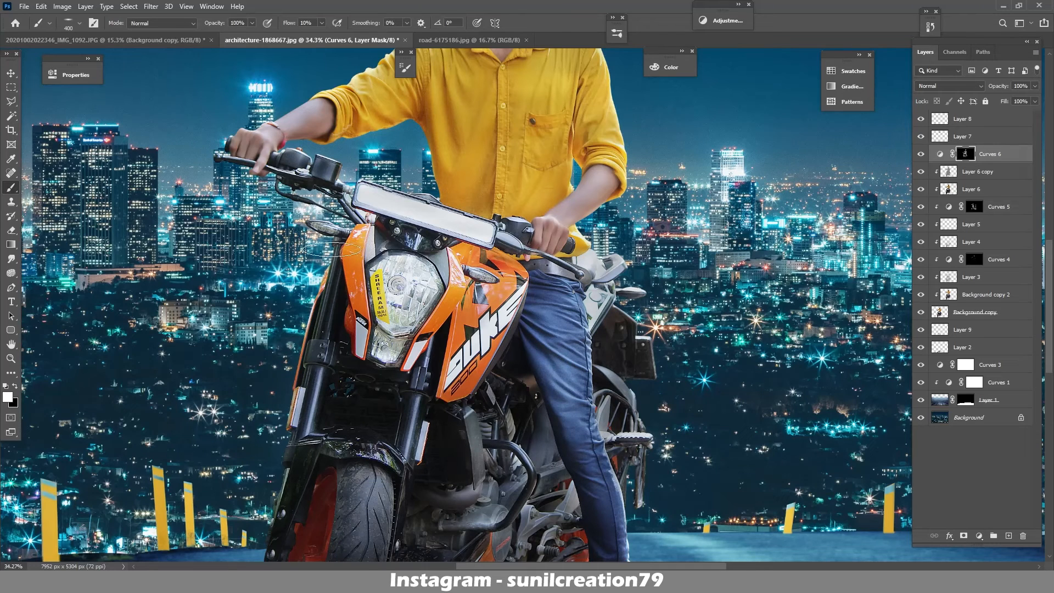
{"action": "mouse_move", "coordinate": [331, 251]}
{"action": "left_mouse_down"}
{"action": "mouse_move", "coordinate": [287, 145]}
{"action": "mouse_move", "coordinate": [243, 129]}
{"action": "mouse_move", "coordinate": [278, 161]}
{"action": "mouse_move", "coordinate": [558, 217]}
{"action": "mouse_move", "coordinate": [475, 236]}
{"action": "left_mouse_up"}
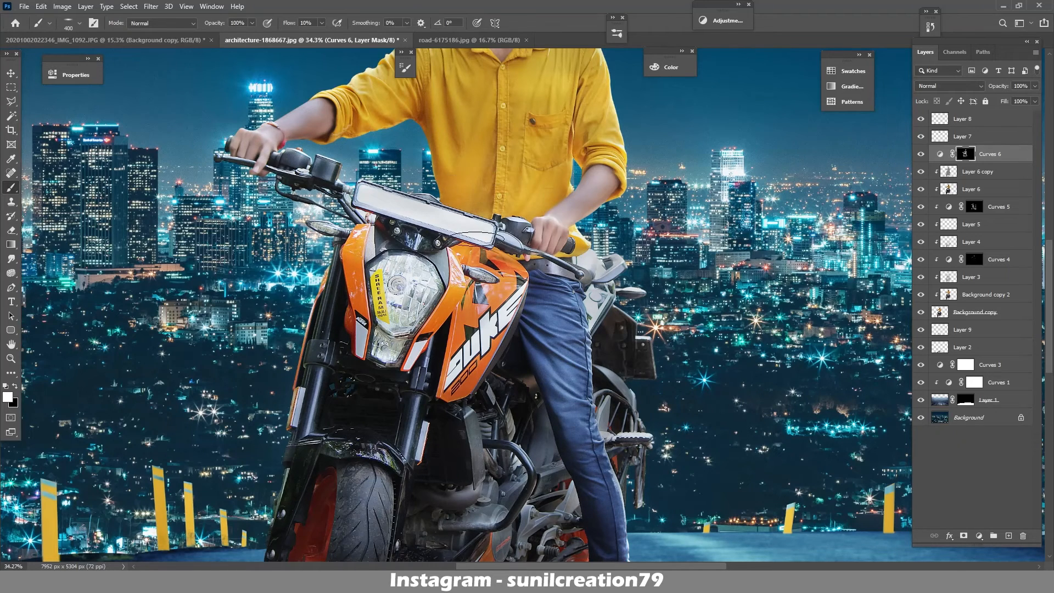
{"action": "left_click_drag", "start_coordinate": [312, 114], "coordinate": [373, 104]}
{"action": "mouse_move", "coordinate": [422, 70]}
{"action": "left_mouse_down"}
{"action": "mouse_move", "coordinate": [406, 194]}
{"action": "mouse_move", "coordinate": [294, 251]}
{"action": "left_mouse_up"}
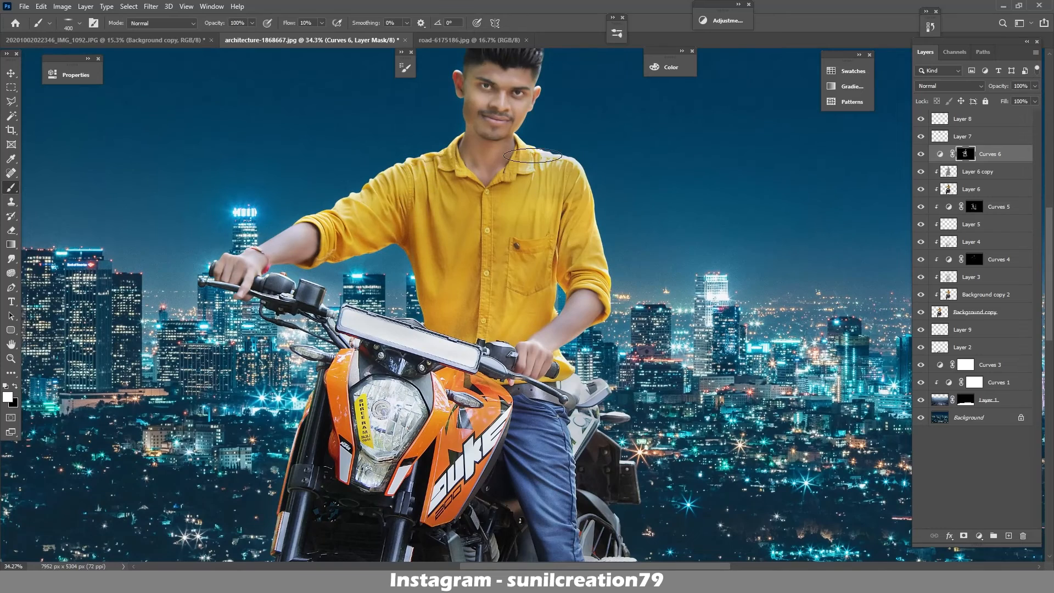
{"action": "left_click_drag", "start_coordinate": [533, 156], "coordinate": [574, 317]}
- Set the Curves 6 opacity to 44% and toggle its visibility to compare the brightening
{"action": "key", "text": "ctrl+0"}
{"action": "left_click_drag", "start_coordinate": [1005, 87], "coordinate": [996, 87]}
{"action": "left_click", "coordinate": [920, 154]}
{"action": "left_click", "coordinate": [921, 154]}
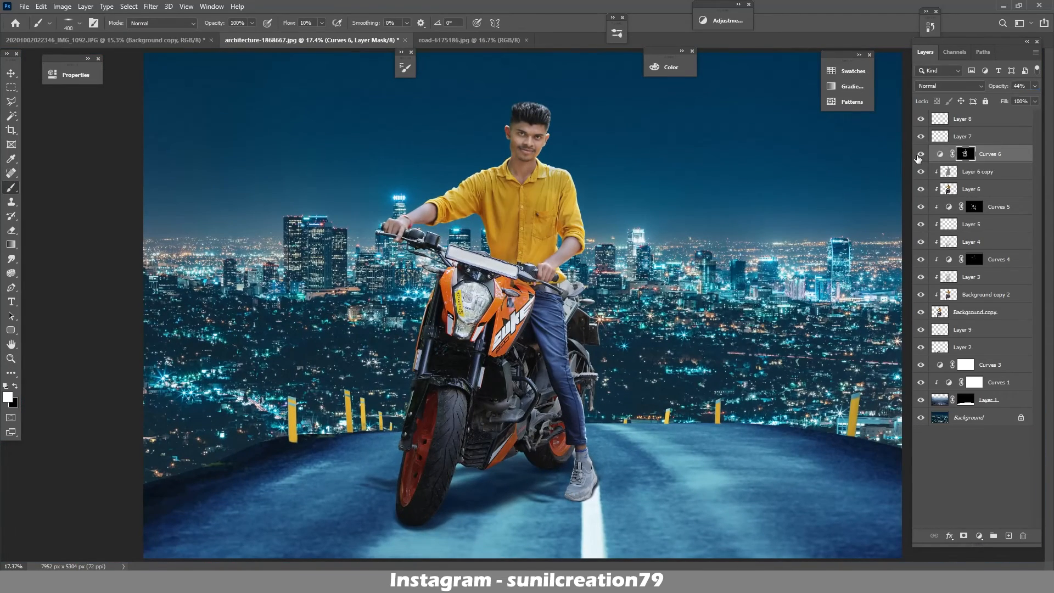
- Stamp all visible layers into Layer 8 and open it in the Camera Raw Filter
{"action": "left_click", "coordinate": [949, 125]}
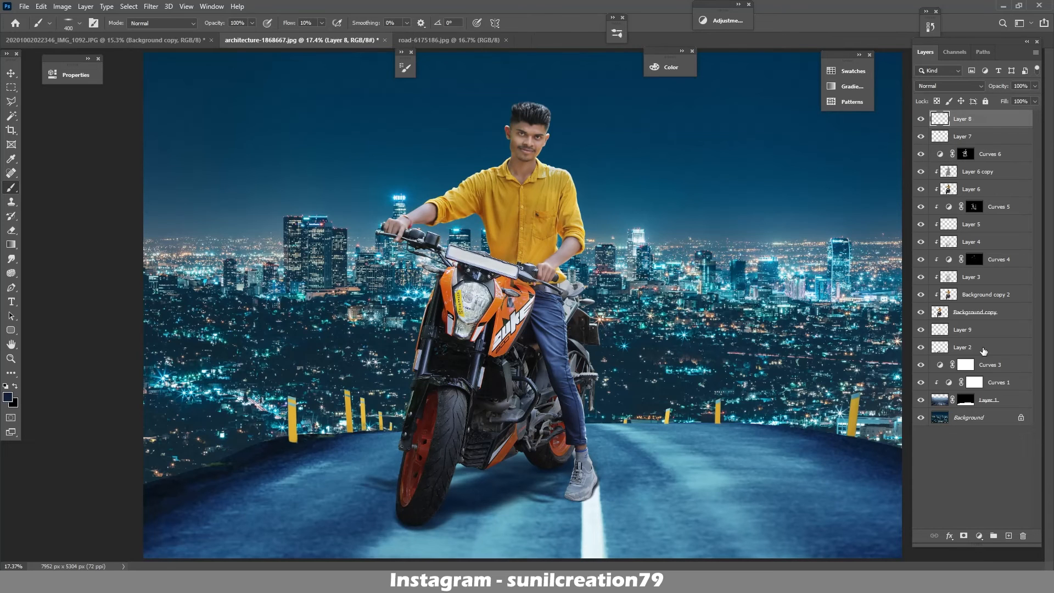
{"action": "key", "text": "ctrl+alt+shift+e"}
{"action": "left_click", "coordinate": [151, 6]}
{"action": "left_click", "coordinate": [180, 73]}
{"action": "scroll", "coordinate": [546, 274], "scroll_direction": "up", "scroll_amount": 10}
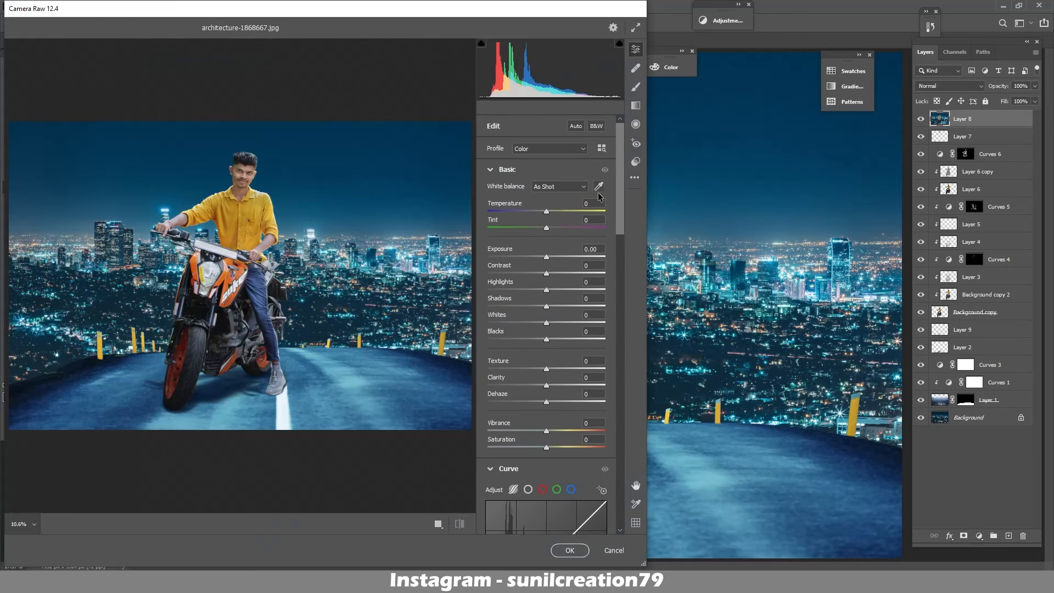
- Set Temperature to -5, Exposure +0.20, Contrast +5, Highlights -23, Shadows -10, Blacks -17 and Vibrance to about +26
{"action": "mouse_move", "coordinate": [546, 211]}
{"action": "left_mouse_down"}
{"action": "mouse_move", "coordinate": [556, 214]}
{"action": "mouse_move", "coordinate": [543, 213]}
{"action": "left_mouse_up"}
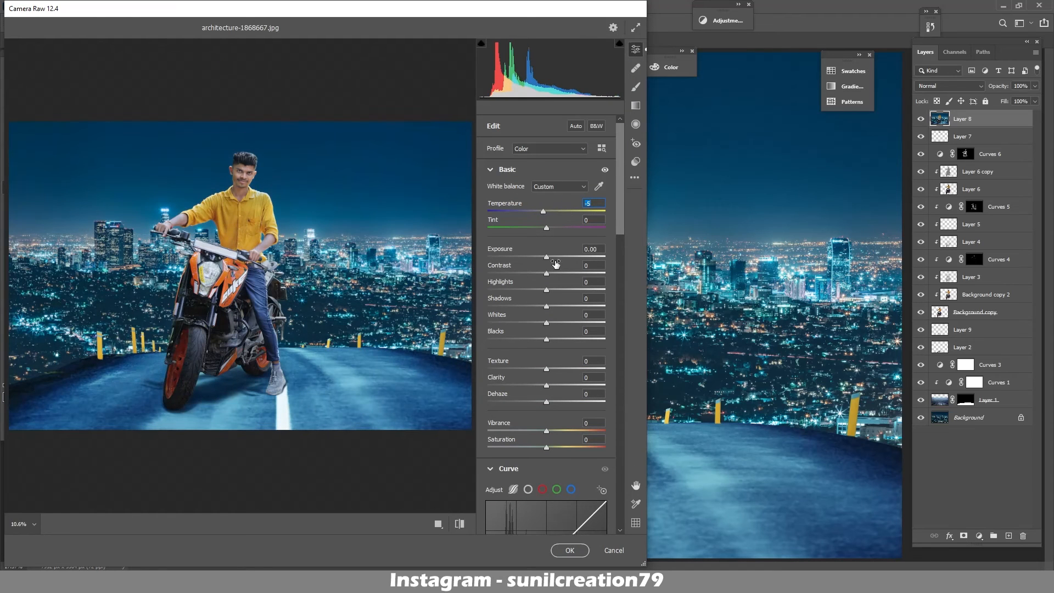
{"action": "left_click_drag", "start_coordinate": [546, 258], "coordinate": [532, 291]}
{"action": "left_click", "coordinate": [531, 339]}
{"action": "left_click_drag", "start_coordinate": [531, 339], "coordinate": [537, 339]}
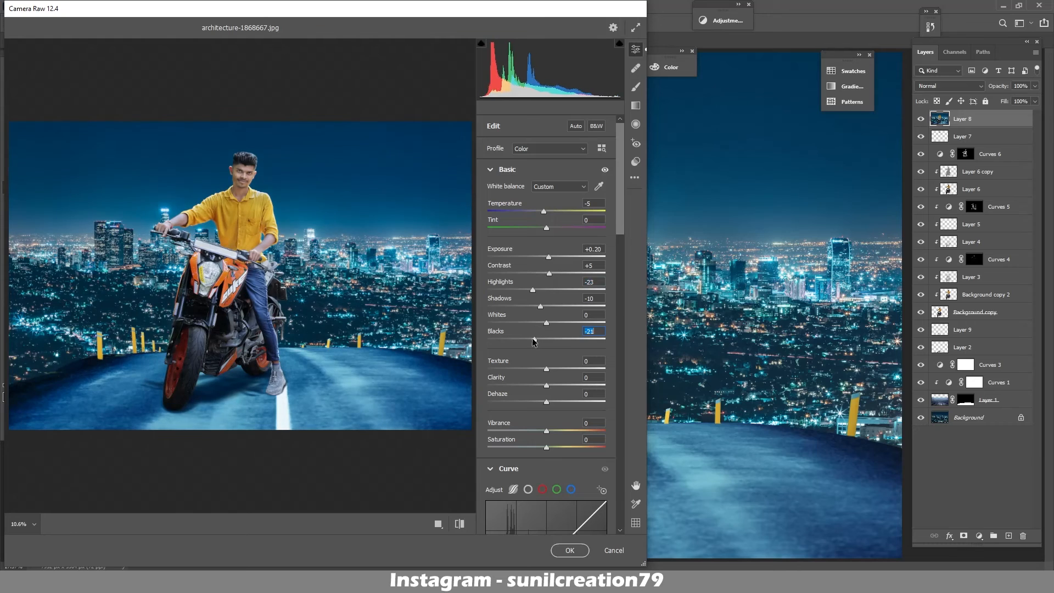
{"action": "left_click", "coordinate": [566, 430]}
{"action": "left_click_drag", "start_coordinate": [567, 432], "coordinate": [563, 432]}
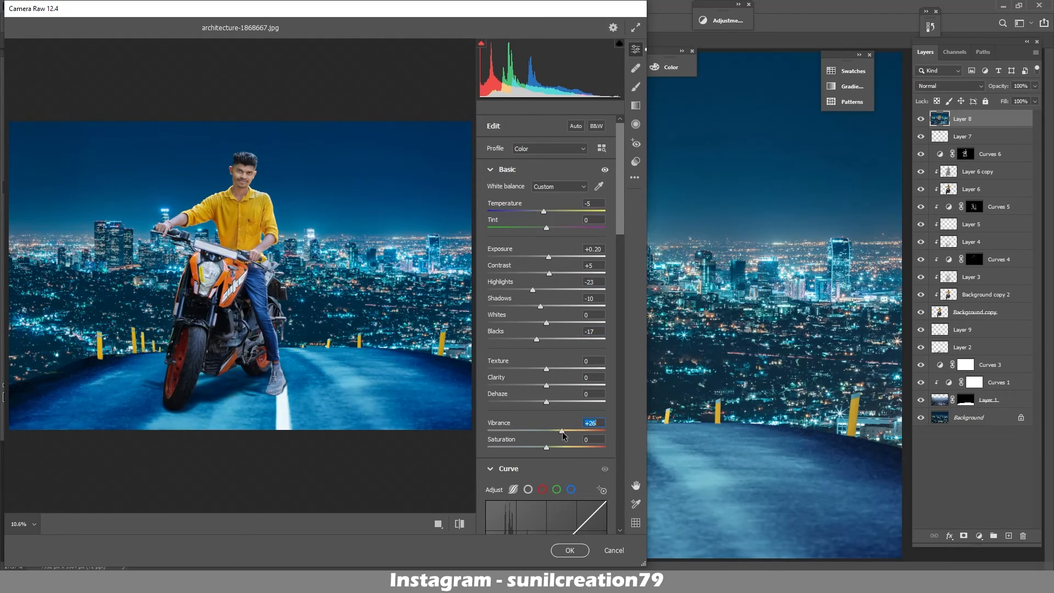
- Adjust the parametric tone curve with Highlights at -33, Lights at +6 and Shadows at +7
{"action": "scroll", "coordinate": [623, 232], "scroll_direction": "down", "scroll_amount": 10}
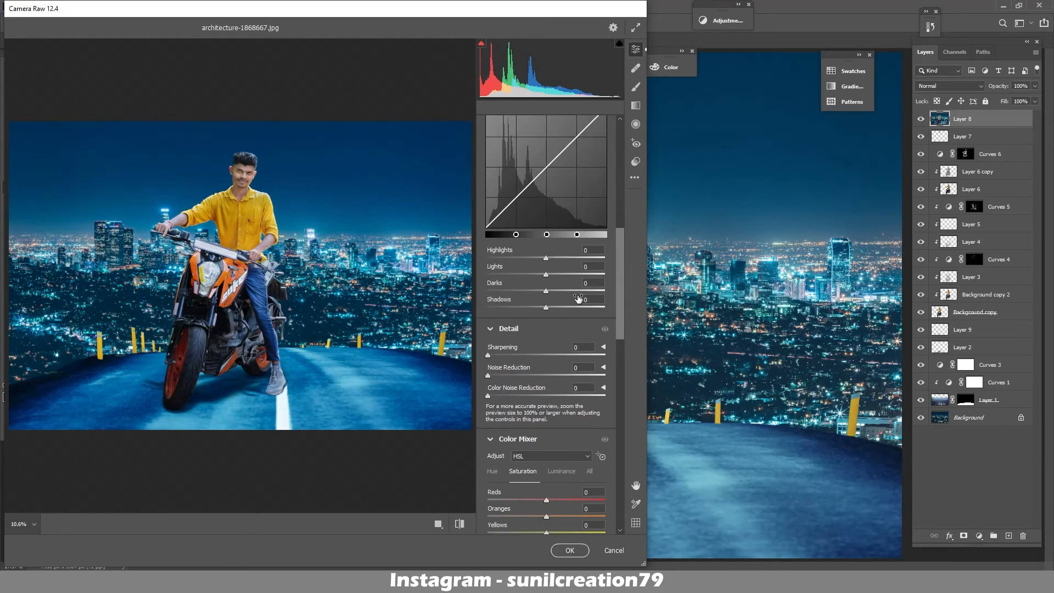
{"action": "mouse_move", "coordinate": [546, 258]}
{"action": "left_mouse_down"}
{"action": "mouse_move", "coordinate": [526, 259]}
{"action": "mouse_move", "coordinate": [549, 274]}
{"action": "left_mouse_up"}
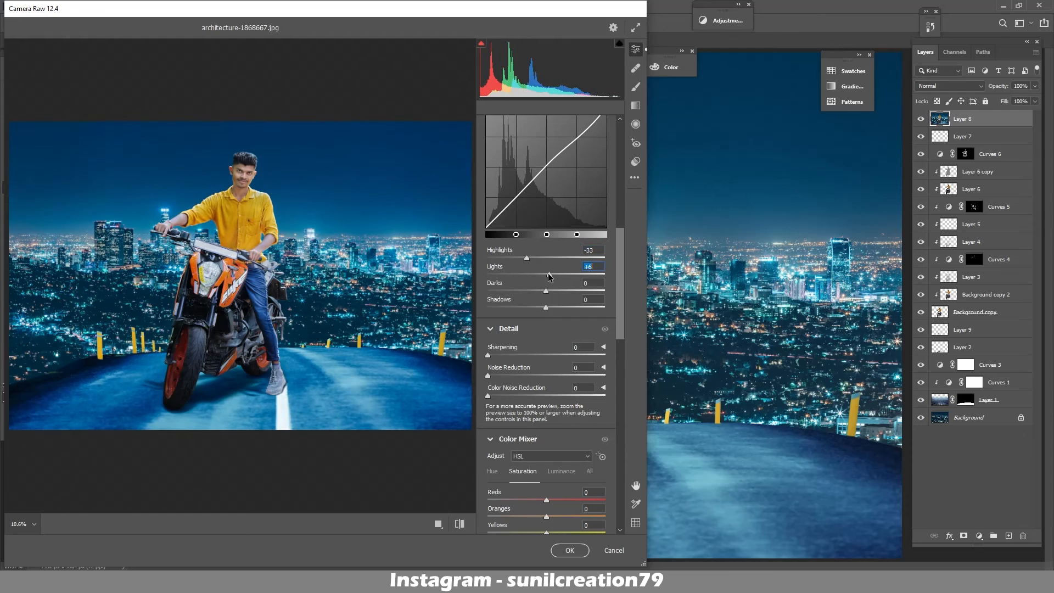
{"action": "left_click_drag", "start_coordinate": [546, 311], "coordinate": [551, 310]}
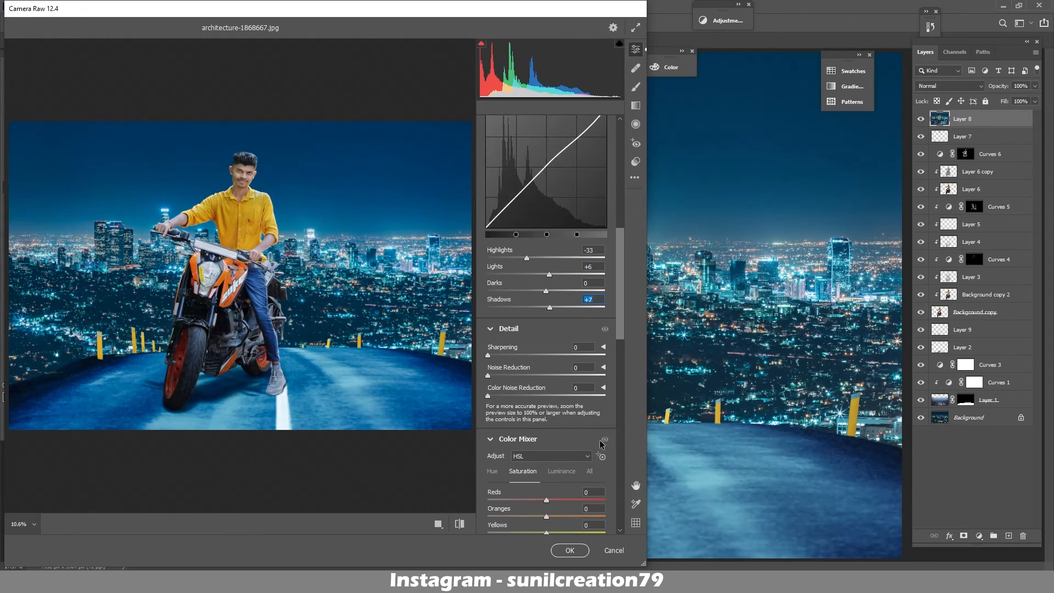
- Raise the Color Mixer saturation of Oranges to +10 and Blues to about +7
{"action": "scroll", "coordinate": [622, 390], "scroll_direction": "down", "scroll_amount": 3}
{"action": "left_click_drag", "start_coordinate": [622, 389], "coordinate": [622, 391]}
{"action": "left_click", "coordinate": [562, 282]}
{"action": "mouse_move", "coordinate": [546, 327]}
{"action": "left_mouse_down"}
{"action": "mouse_move", "coordinate": [558, 328]}
{"action": "mouse_move", "coordinate": [546, 328]}
{"action": "left_mouse_up"}
{"action": "left_click", "coordinate": [523, 282]}
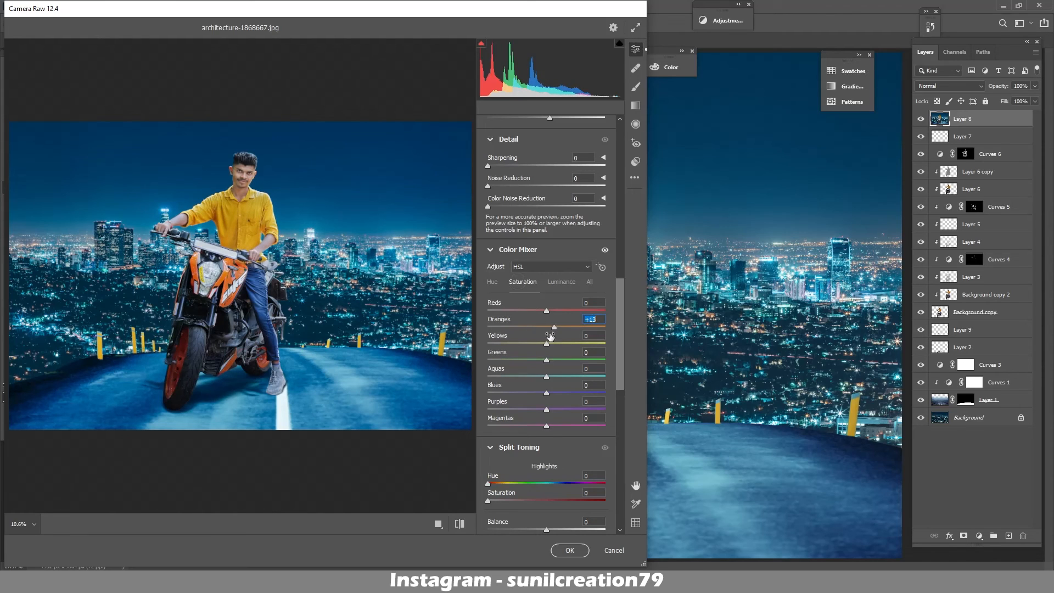
{"action": "left_click_drag", "start_coordinate": [546, 393], "coordinate": [552, 396]}
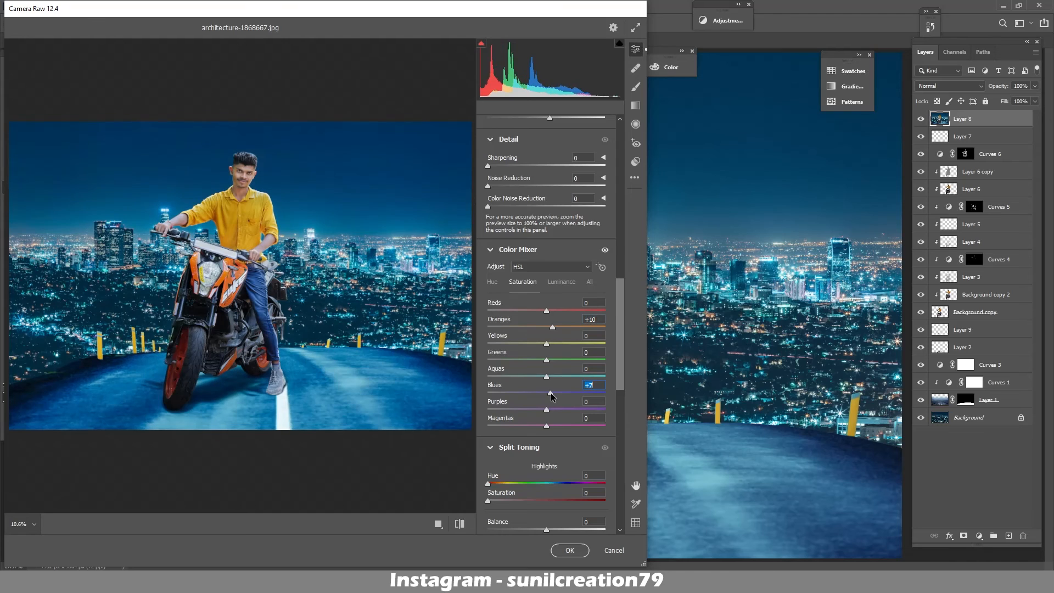
- Calibrate the Blue Primary to Hue -2 and Saturation +12, and apply the Camera Raw adjustments
{"action": "left_click_drag", "start_coordinate": [620, 389], "coordinate": [619, 526]}
{"action": "mouse_move", "coordinate": [546, 522]}
{"action": "left_mouse_down"}
{"action": "mouse_move", "coordinate": [558, 523]}
{"action": "mouse_move", "coordinate": [544, 506]}
{"action": "left_mouse_up"}
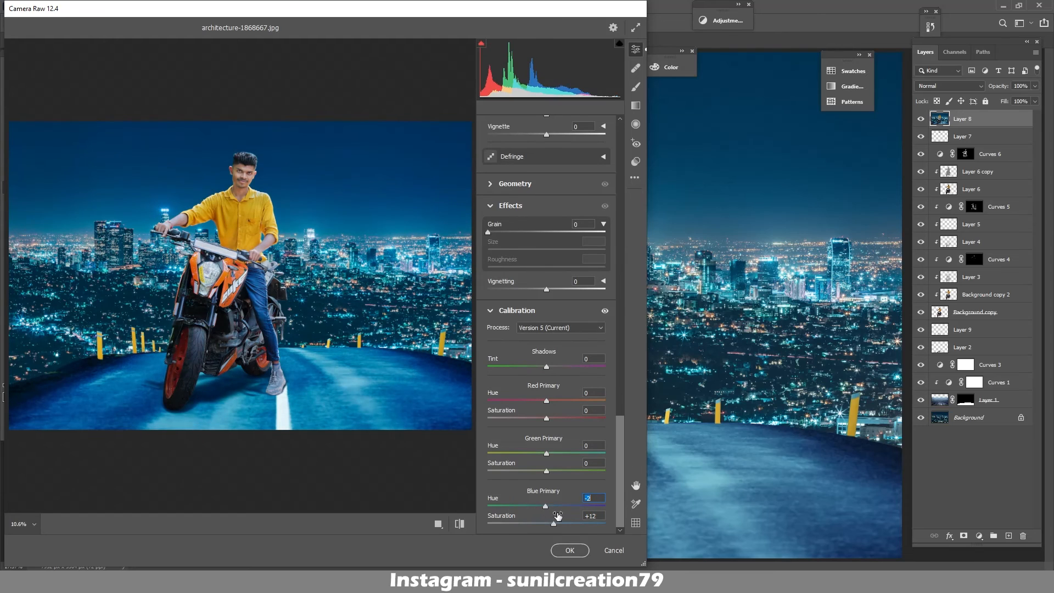
{"action": "left_click", "coordinate": [572, 549]}
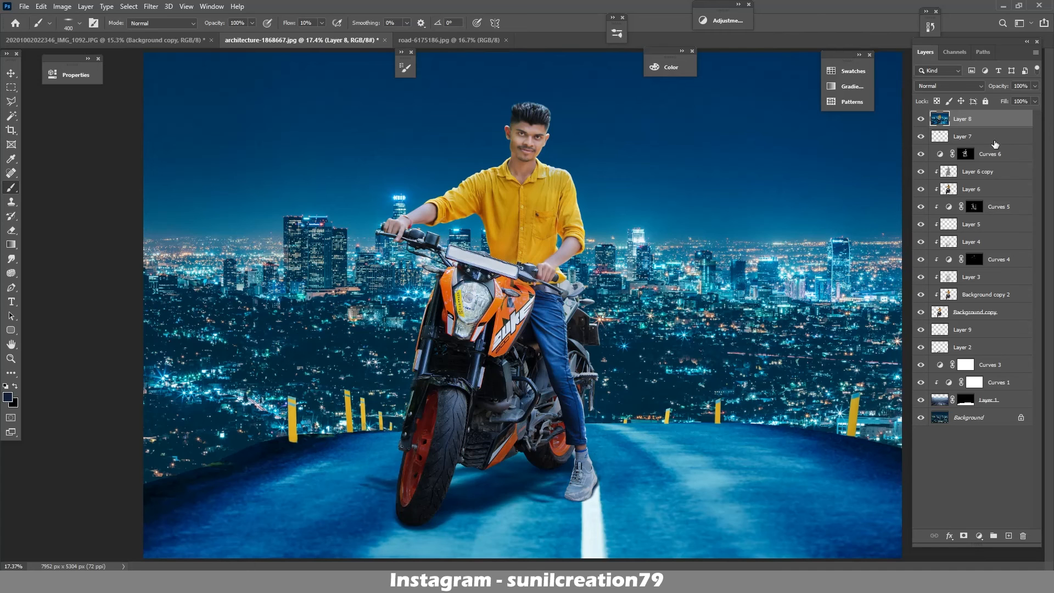
- Duplicate Layer 8 and soften the edges around the shoe and front tyre with the Blur tool at 50% strength, enlarging it to 200
{"action": "key", "text": "ctrl+j"}
{"action": "left_click", "coordinate": [11, 258]}
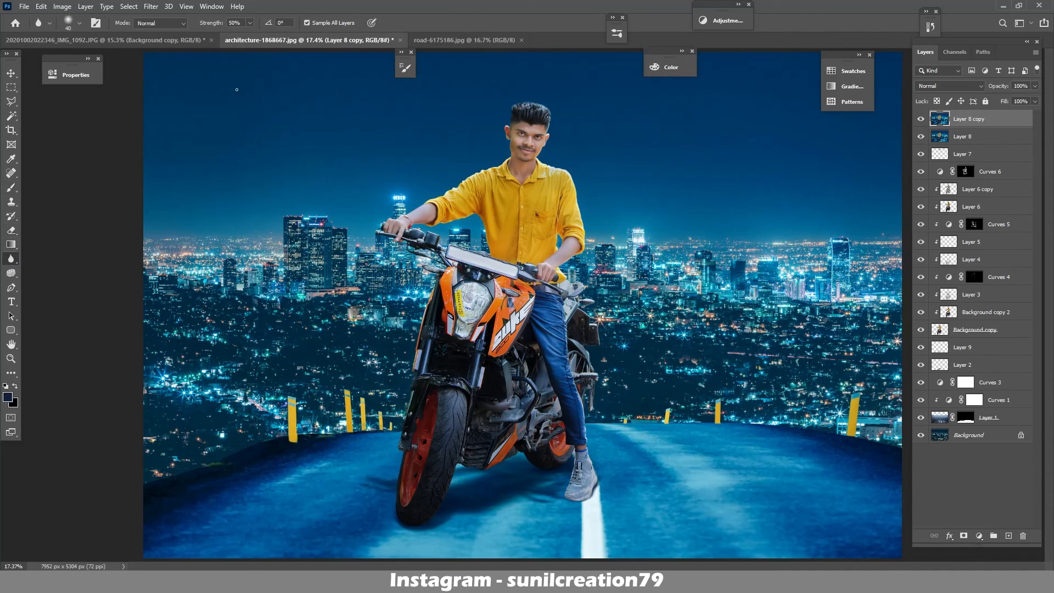
{"action": "scroll", "coordinate": [561, 441], "scroll_direction": "up", "scroll_amount": 5}
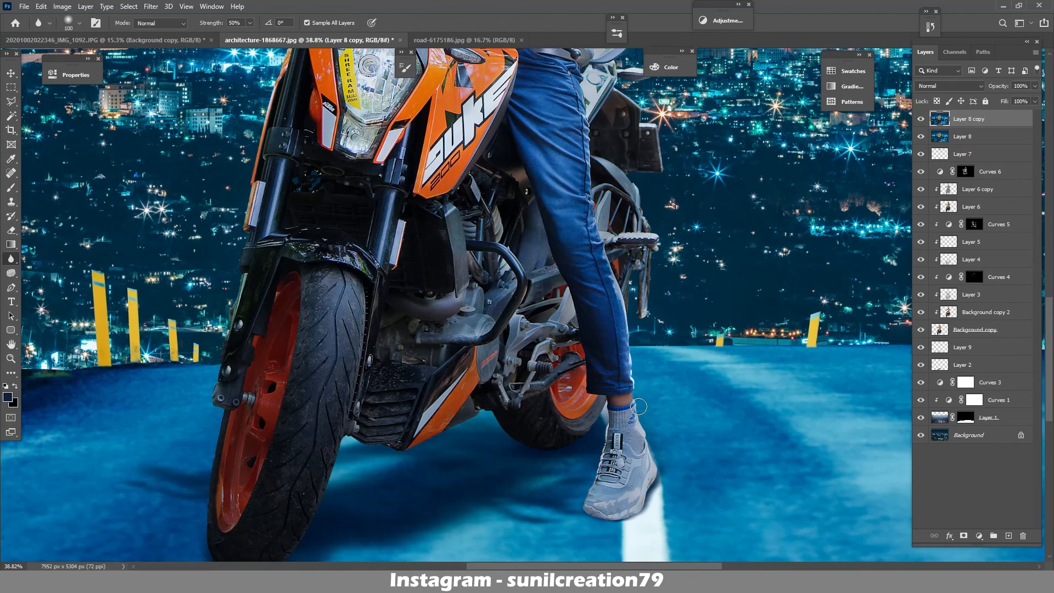
{"action": "left_click_drag", "start_coordinate": [330, 484], "coordinate": [385, 374]}
{"action": "key", "text": "bracketright"}
{"action": "key", "text": "bracketright"}
{"action": "key", "text": "bracketright"}
{"action": "key", "text": "bracketright"}
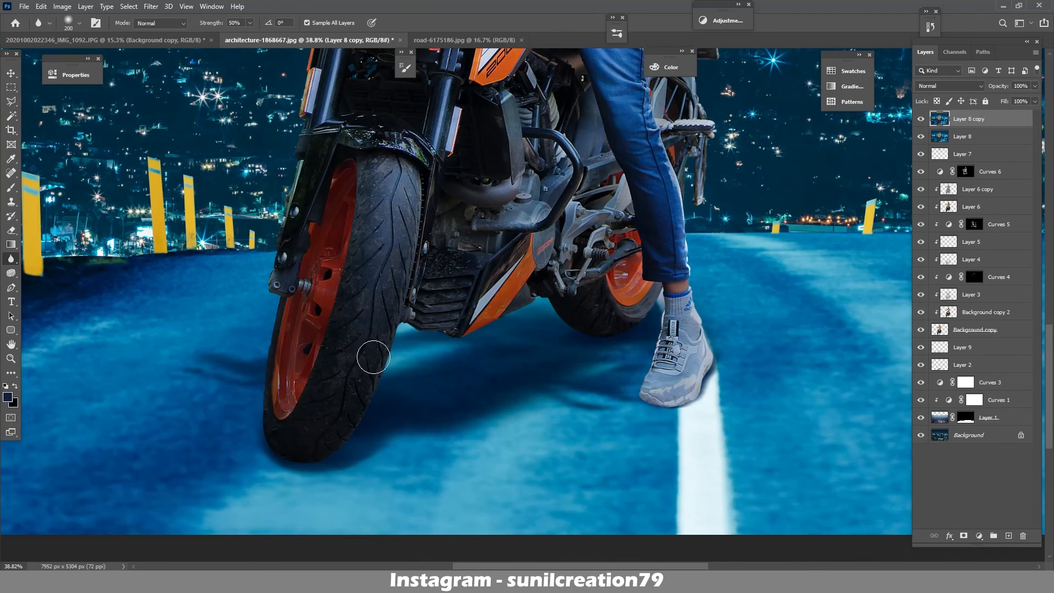
- Reduce the Blur tool size to 100 for the cut-out edges around the man's head, shoulders and arms
{"action": "scroll", "coordinate": [299, 382], "scroll_direction": "up", "scroll_amount": 5}
{"action": "scroll", "coordinate": [299, 378], "scroll_direction": "up", "scroll_amount": 4}
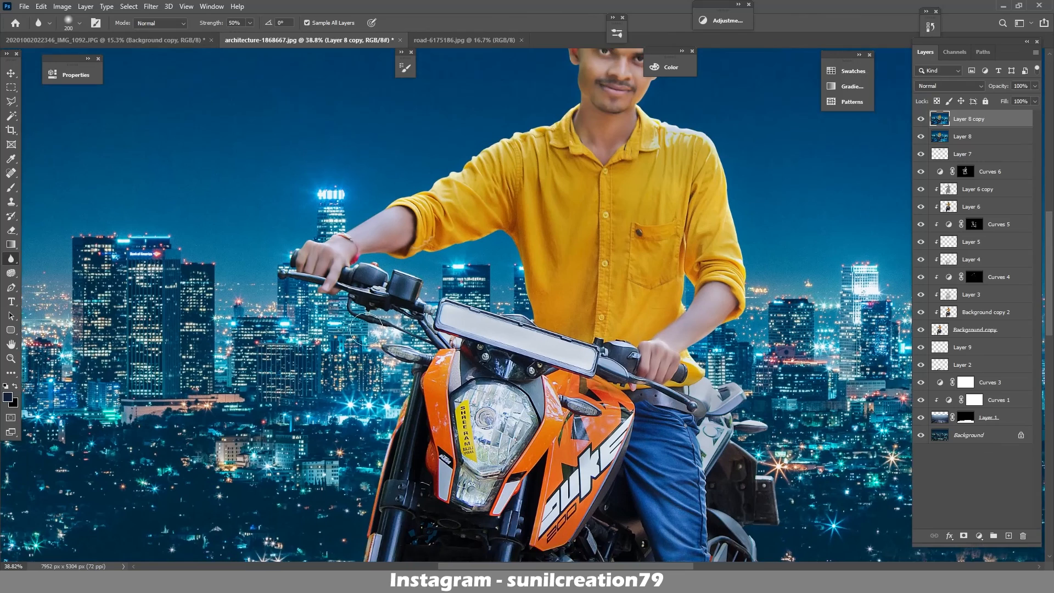
{"action": "key", "text": "bracketleft"}
{"action": "key", "text": "bracketleft"}
{"action": "key", "text": "bracketleft"}
{"action": "key", "text": "bracketleft"}
{"action": "scroll", "coordinate": [499, 258], "scroll_direction": "up", "scroll_amount": 3}
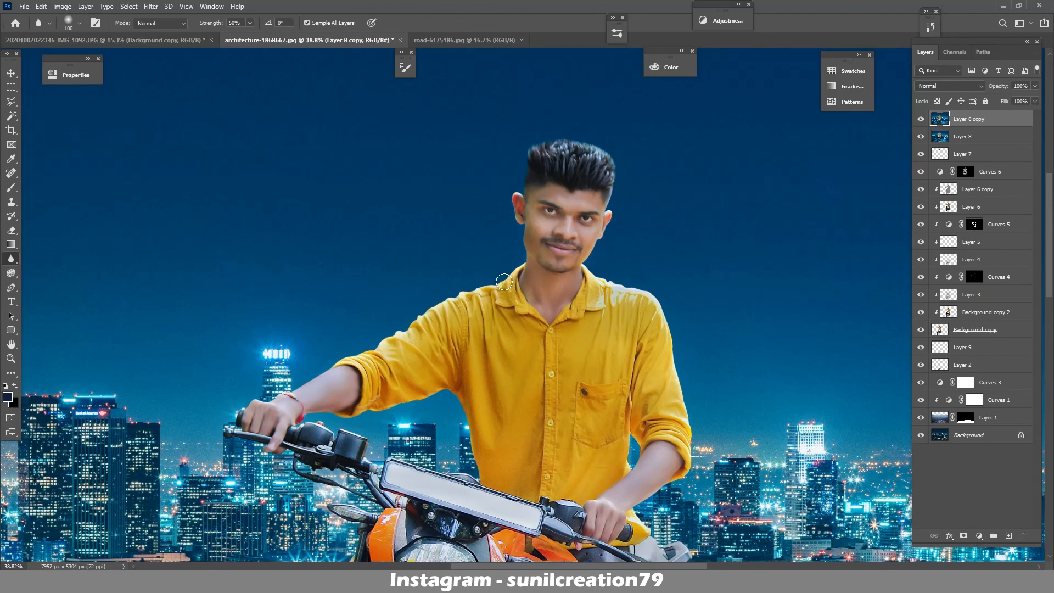
- Examine the cut-out edges along the motorcycle and the man's leg, and the composite as a whole
{"action": "scroll", "coordinate": [504, 281], "scroll_direction": "down", "scroll_amount": 3}
{"action": "scroll", "coordinate": [604, 379], "scroll_direction": "down", "scroll_amount": 3}
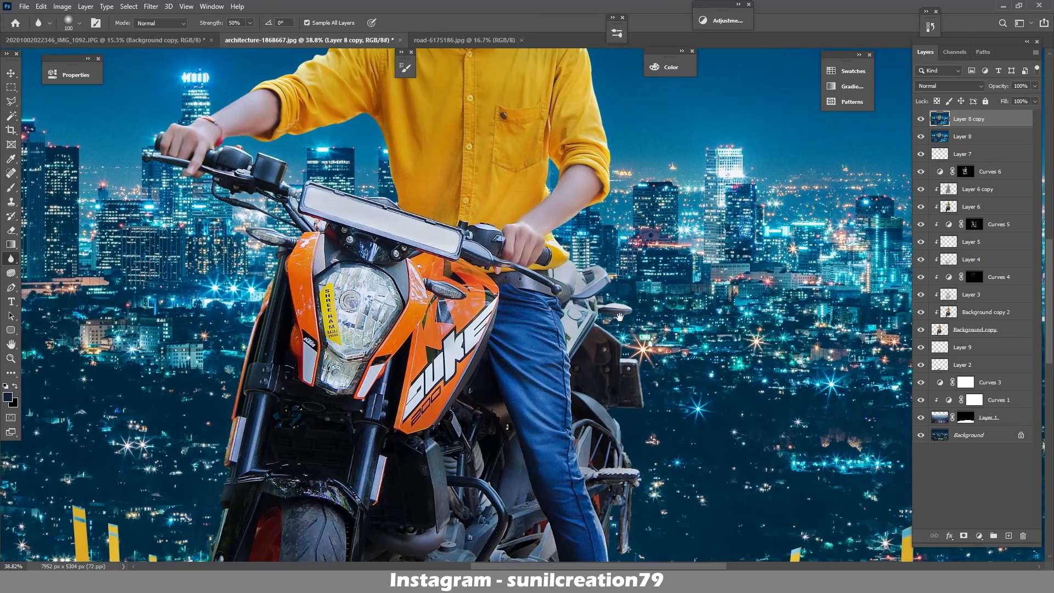
{"action": "scroll", "coordinate": [598, 314], "scroll_direction": "down", "scroll_amount": 3}
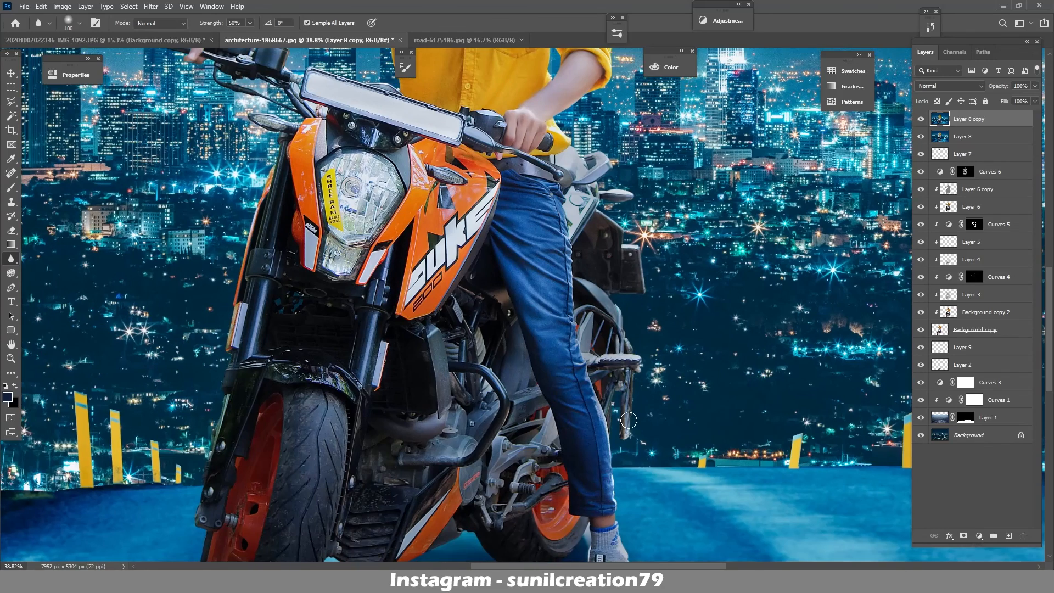
{"action": "scroll", "coordinate": [628, 419], "scroll_direction": "down", "scroll_amount": 3}
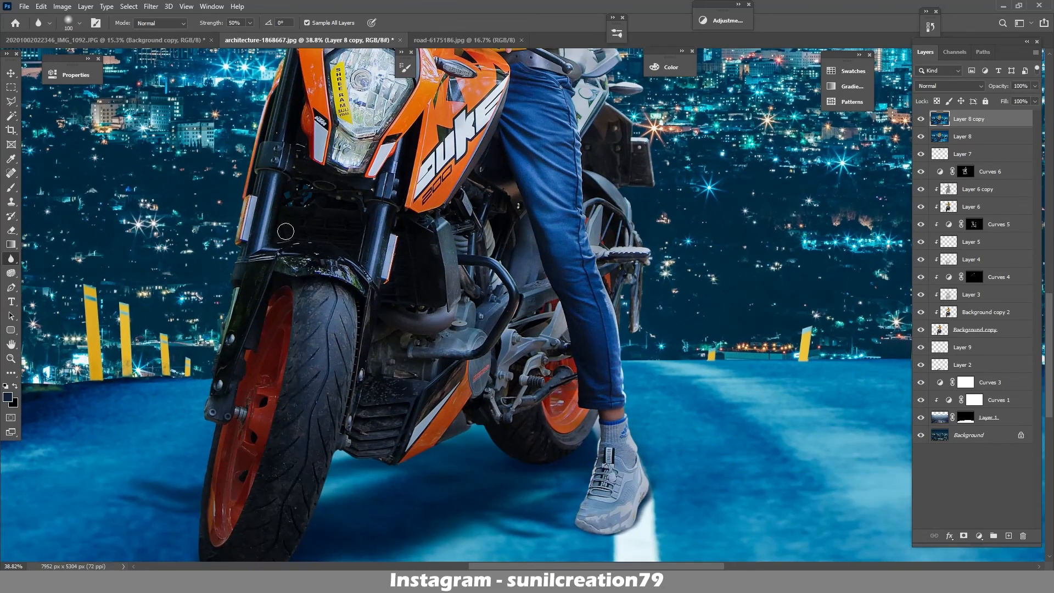
{"action": "scroll", "coordinate": [285, 231], "scroll_direction": "up", "scroll_amount": 2}
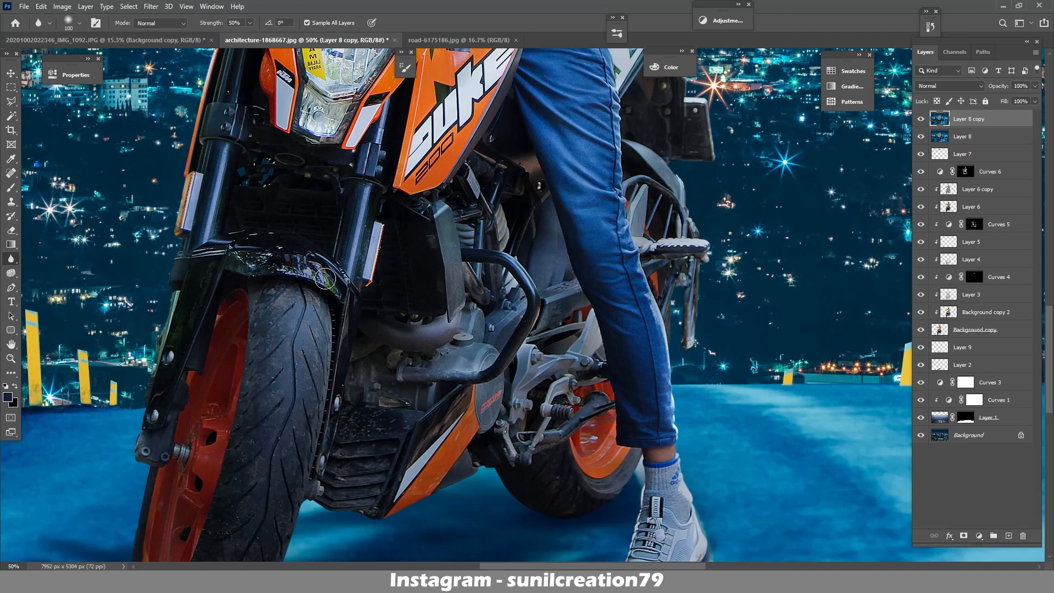
{"action": "key", "text": "z"}
{"action": "key", "text": "ctrl+0"}
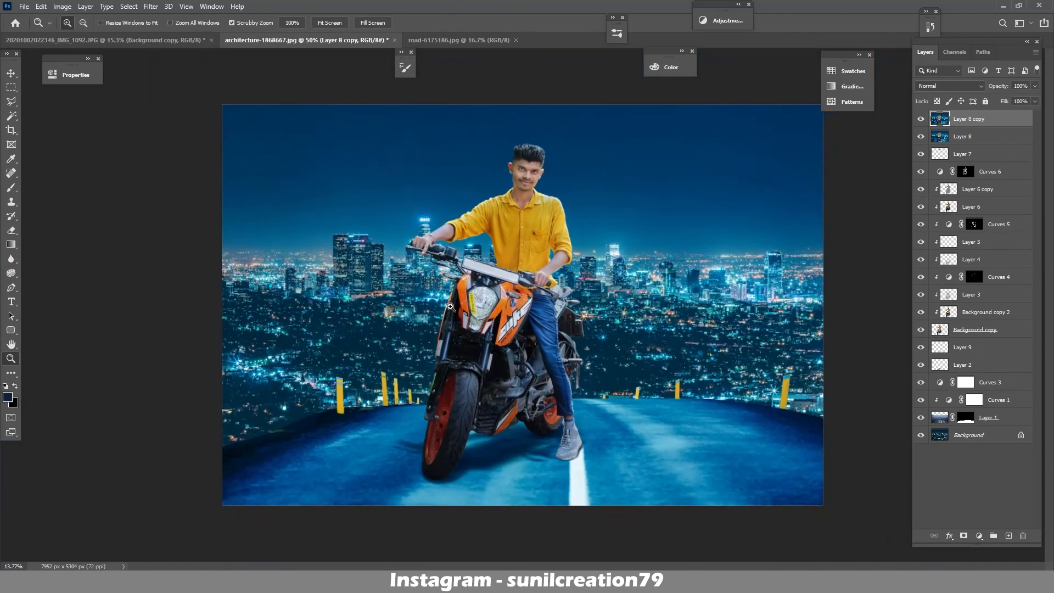
{"action": "left_click_drag", "start_coordinate": [451, 307], "coordinate": [455, 307]}
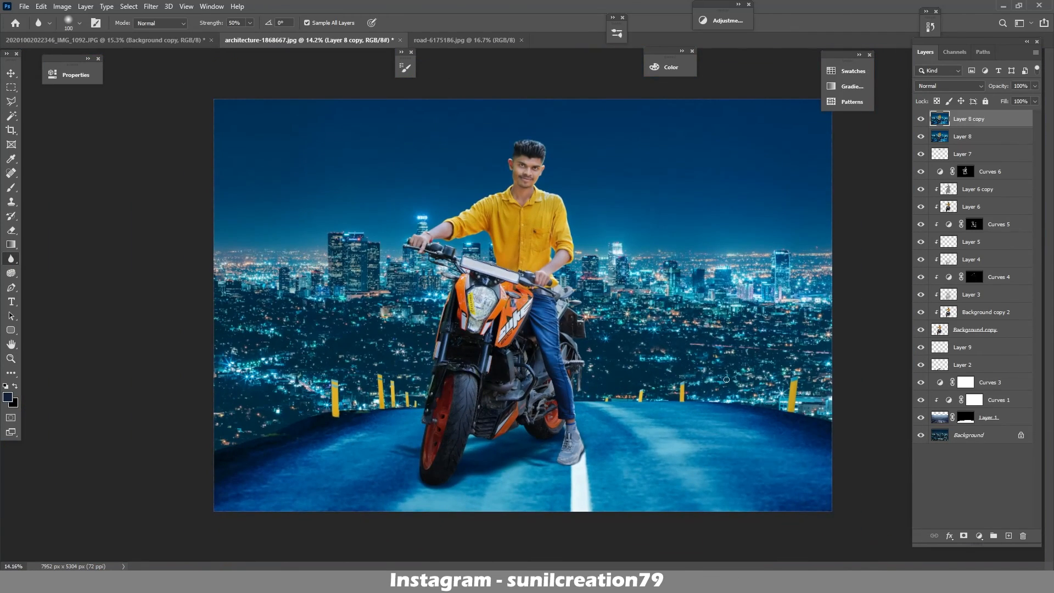
- Add a Levels adjustment layer above Layer 8 copy and adjust its RGB input levels to strengthen the contrast
{"action": "left_click", "coordinate": [978, 535]}
{"action": "left_click", "coordinate": [983, 387]}
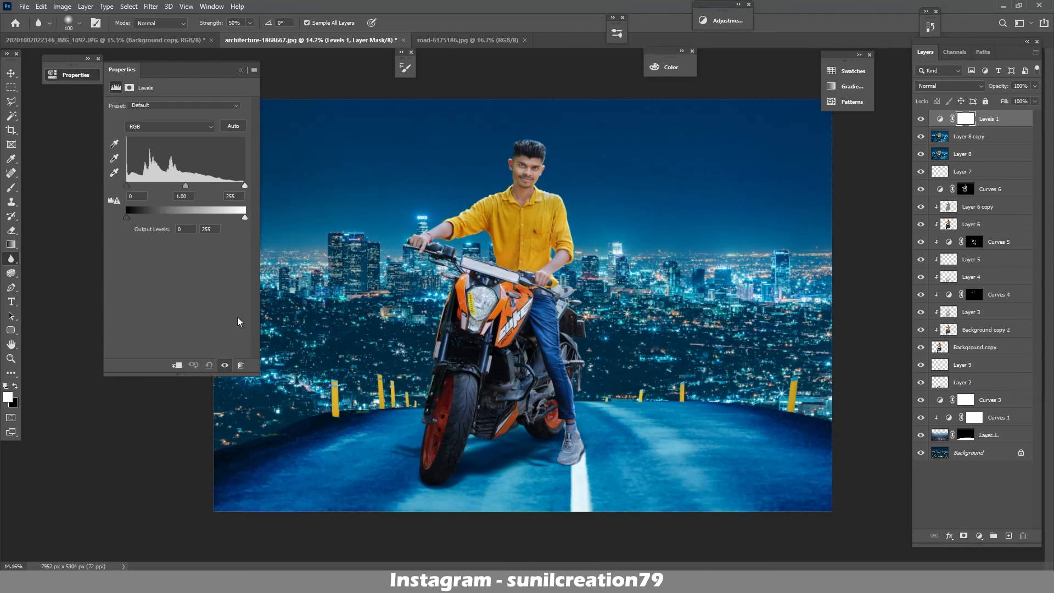
{"action": "left_click_drag", "start_coordinate": [245, 186], "coordinate": [186, 195]}
{"action": "left_click", "coordinate": [240, 70]}
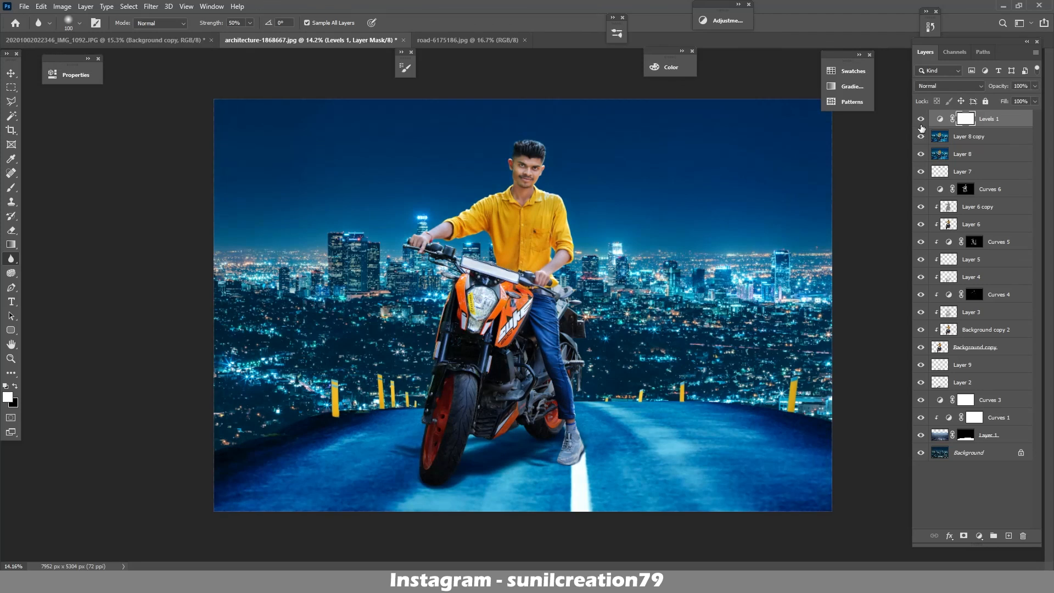
- Lower the Levels adjustment layer's opacity to 70% and compare the image with the adjustment hidden and shown
{"action": "left_click_drag", "start_coordinate": [1003, 86], "coordinate": [1005, 88]}
{"action": "left_click", "coordinate": [920, 119]}
{"action": "left_click", "coordinate": [920, 119]}
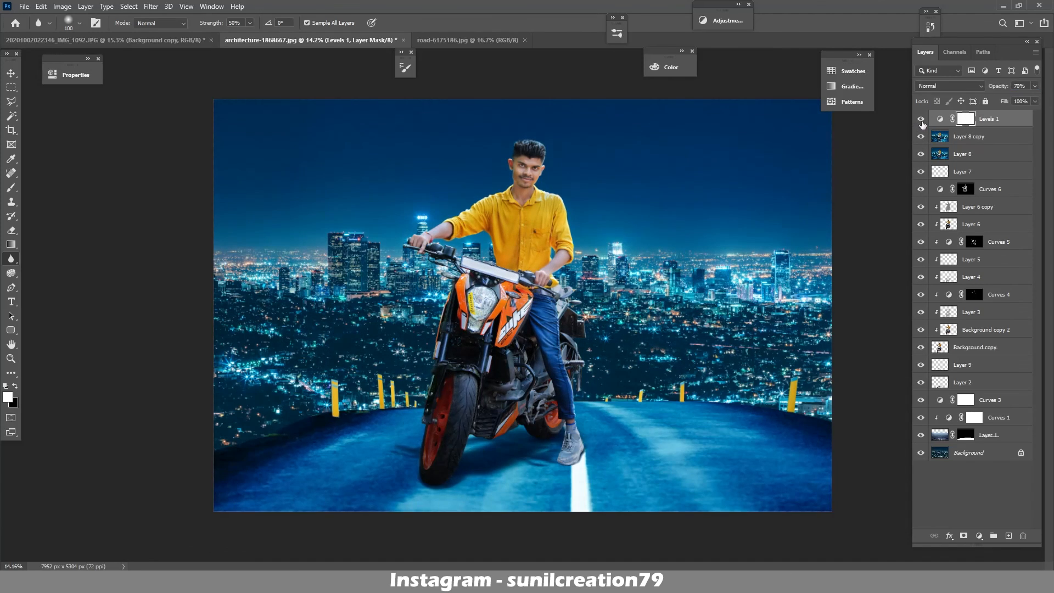